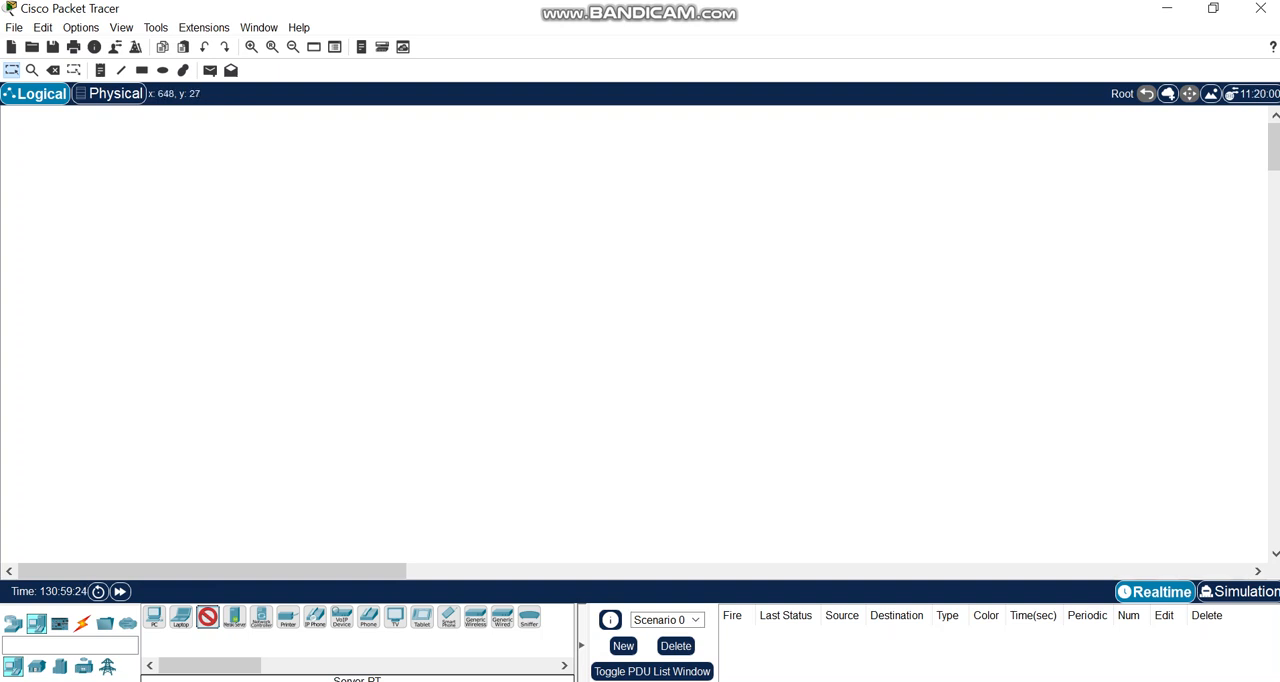
Place a Server-PT near the top of the workspace and three PC-PT devices in a row below it.
left_click(662, 140)
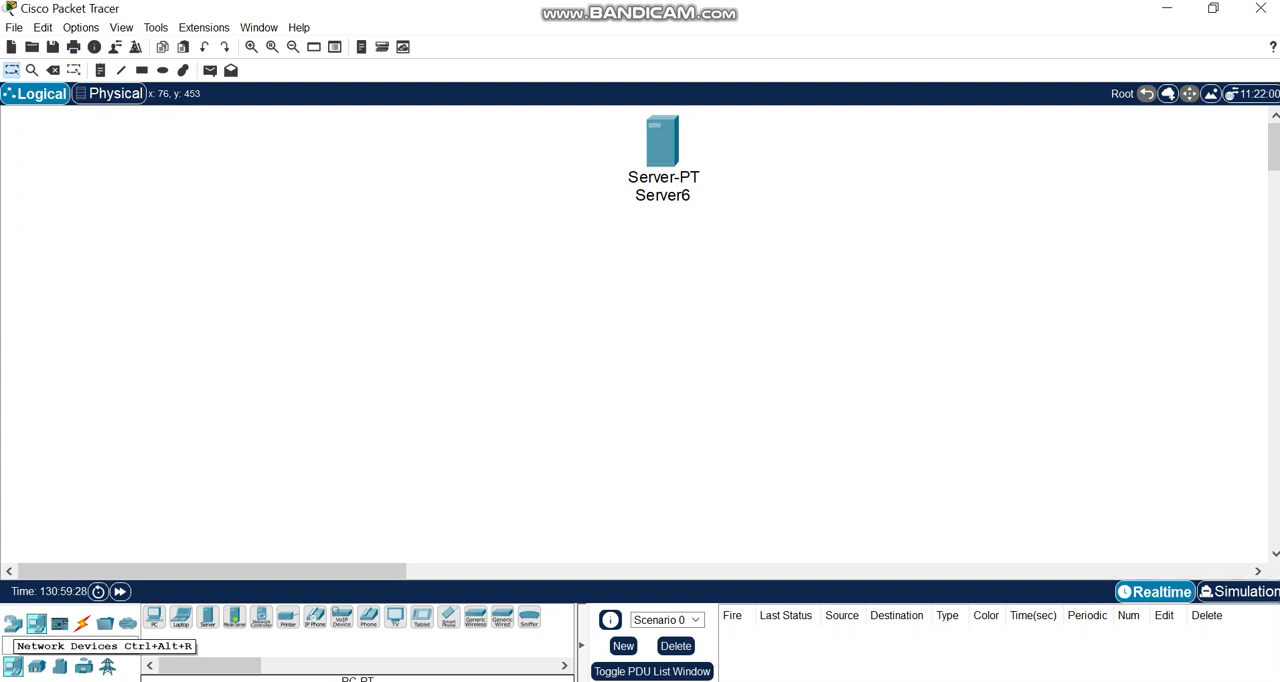
left_click(154, 617)
left_click(517, 435)
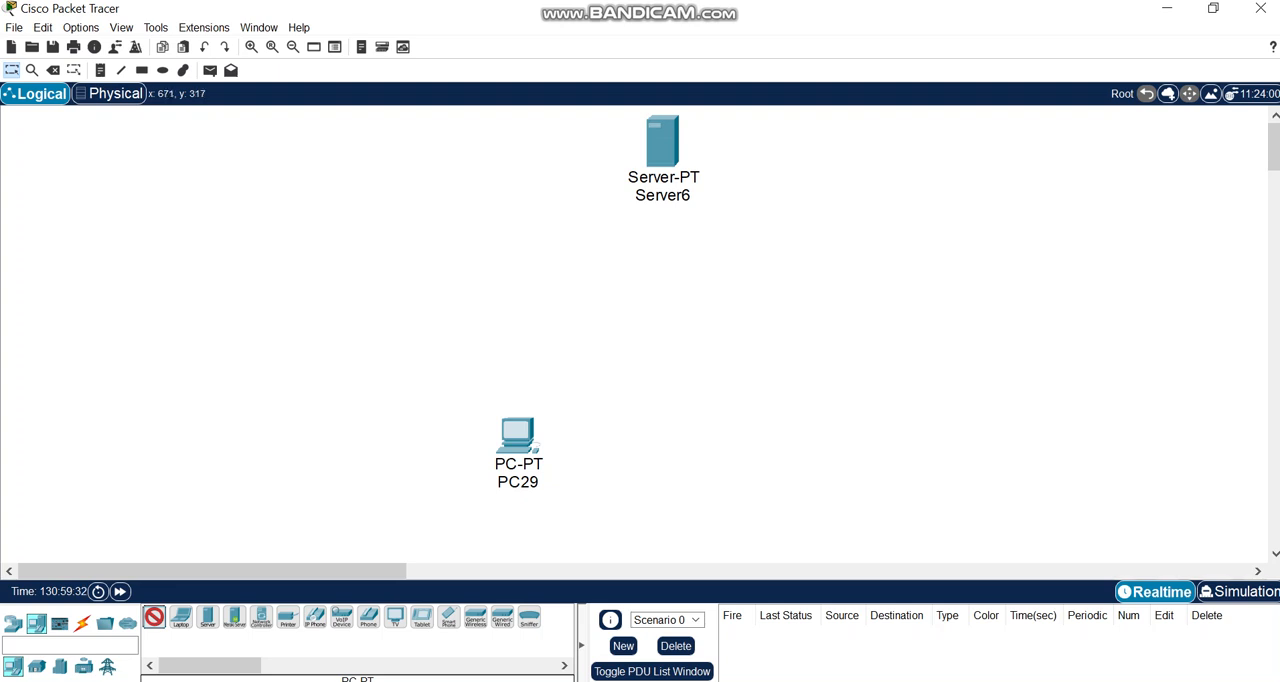
left_click(693, 447)
left_click(154, 617)
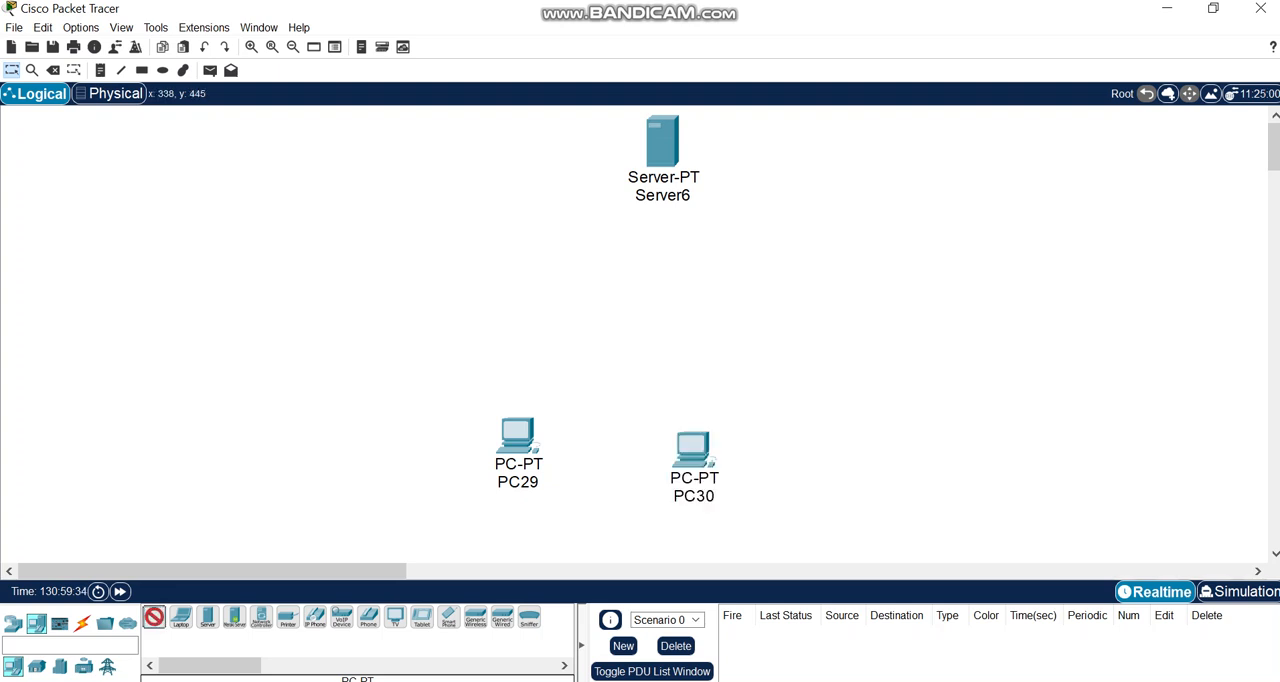
left_click(846, 445)
Line up the PCs in a row and shift the server and all three PCs together to the left.
left_click_drag(693, 447, 697, 435)
left_click_drag(844, 438, 855, 436)
left_click_drag(420, 110, 955, 497)
left_click_drag(697, 437, 595, 441)
left_click(921, 309)
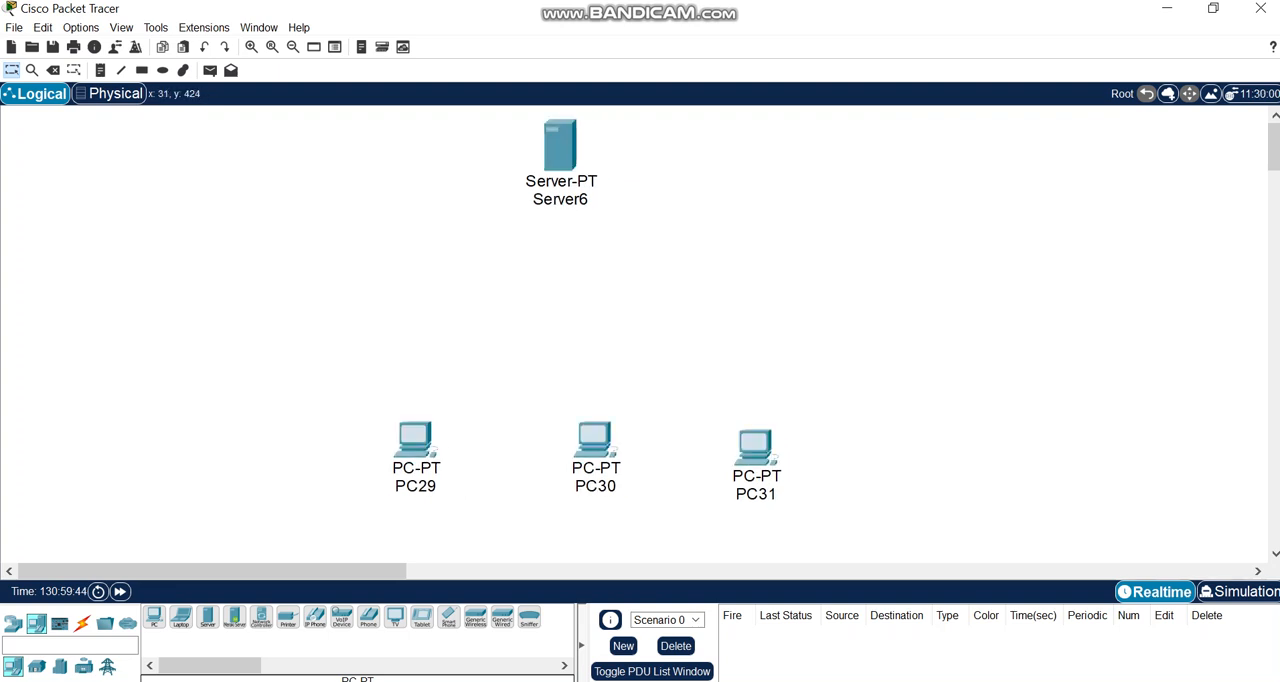
Add a 2960 switch between the server and the PCs, and move the server directly above it.
left_click(12, 622)
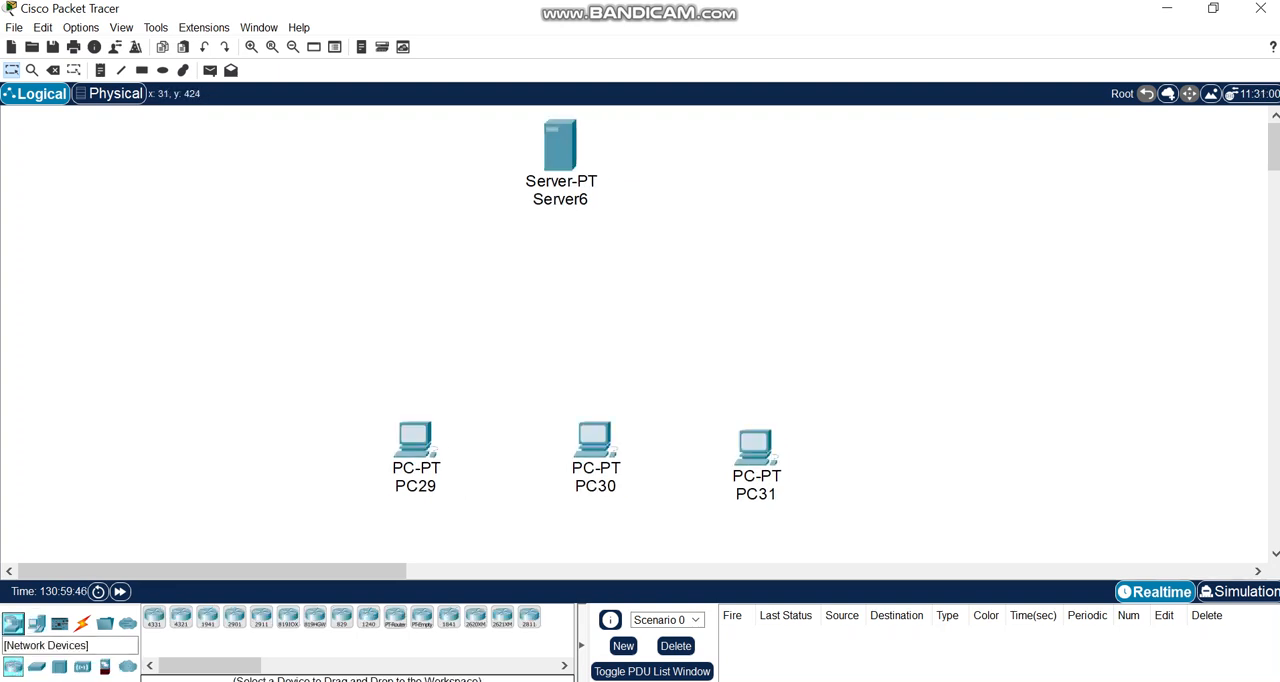
left_click(36, 666)
left_click(154, 617)
left_click(603, 274)
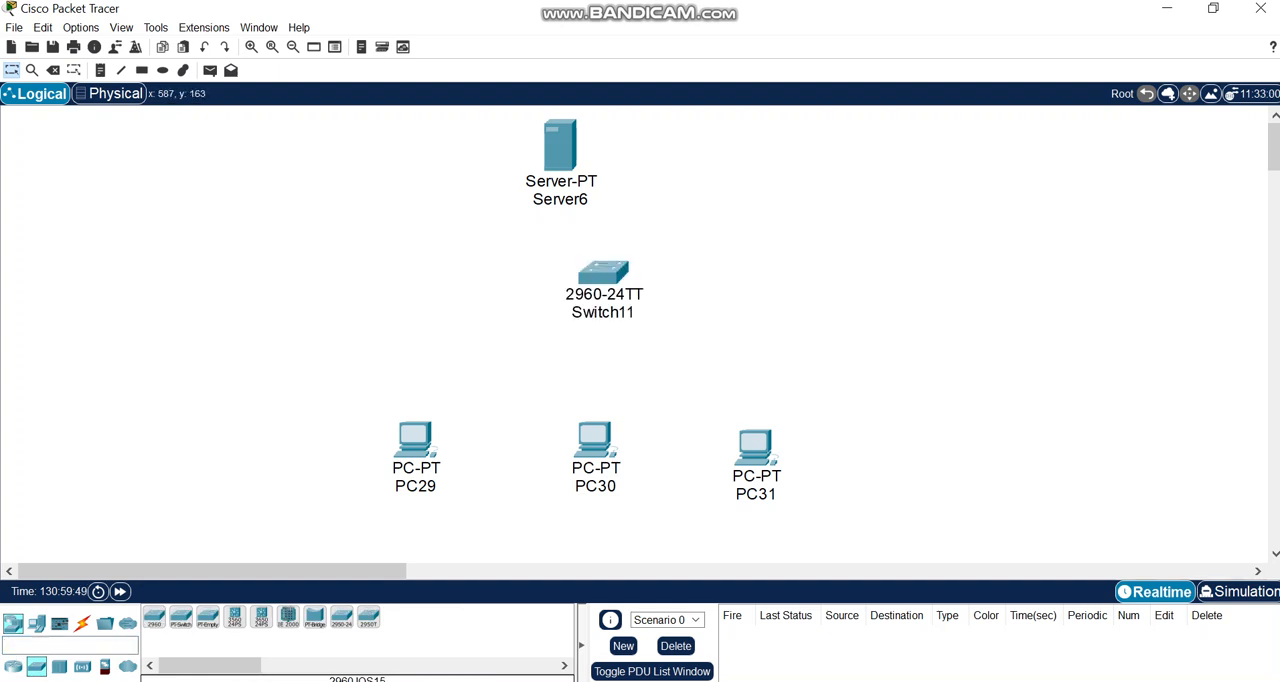
left_click_drag(560, 145, 606, 140)
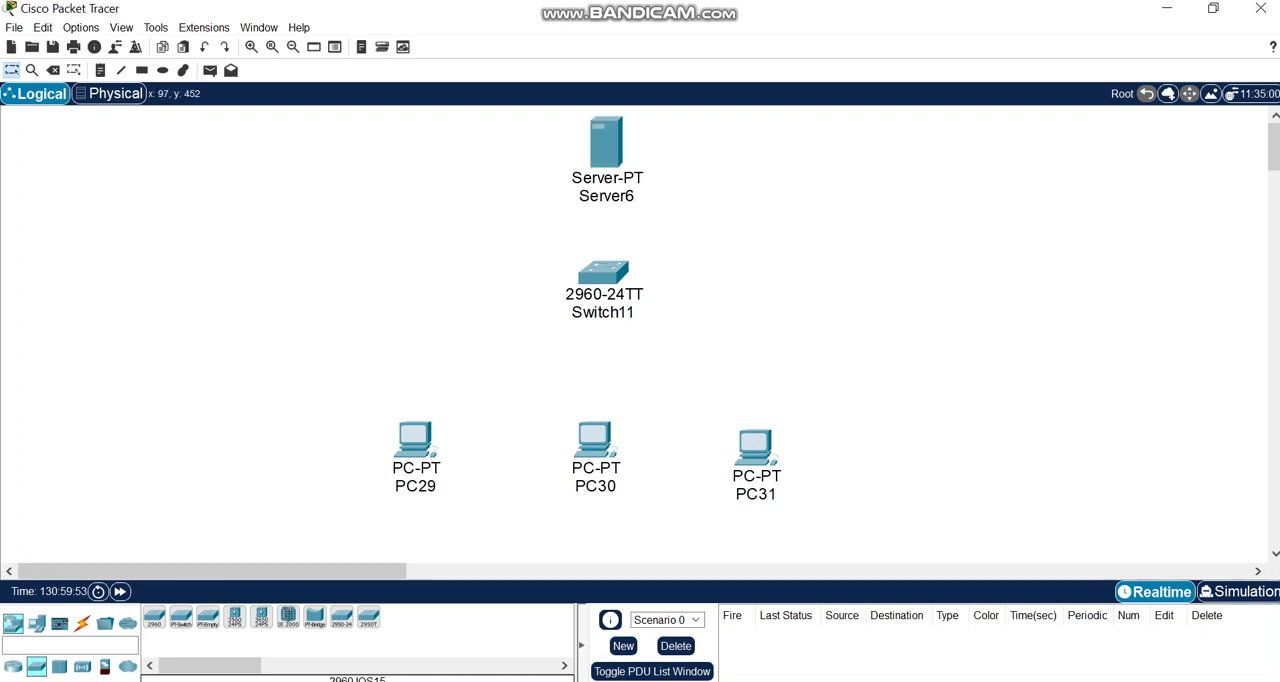
Connect PC29 to the switch's FastEthernet0/2 port with a copper straight-through cable.
left_click(82, 623)
left_click(208, 617)
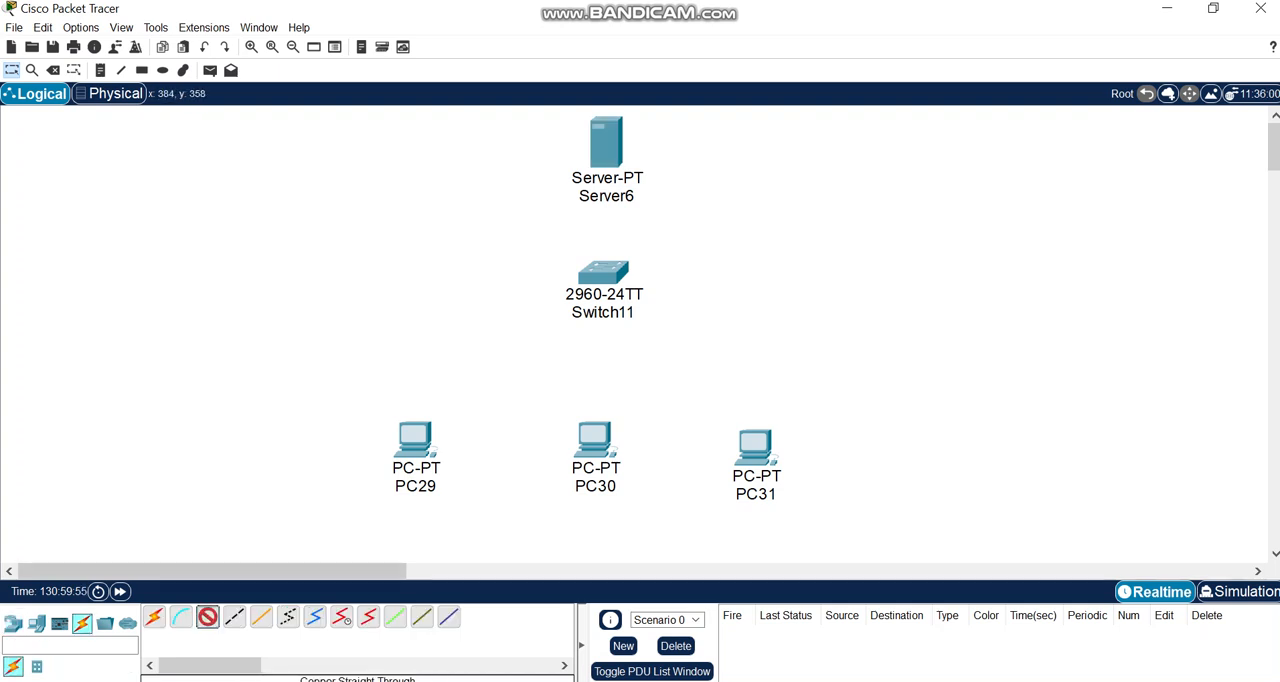
left_click(421, 441)
left_click(486, 517)
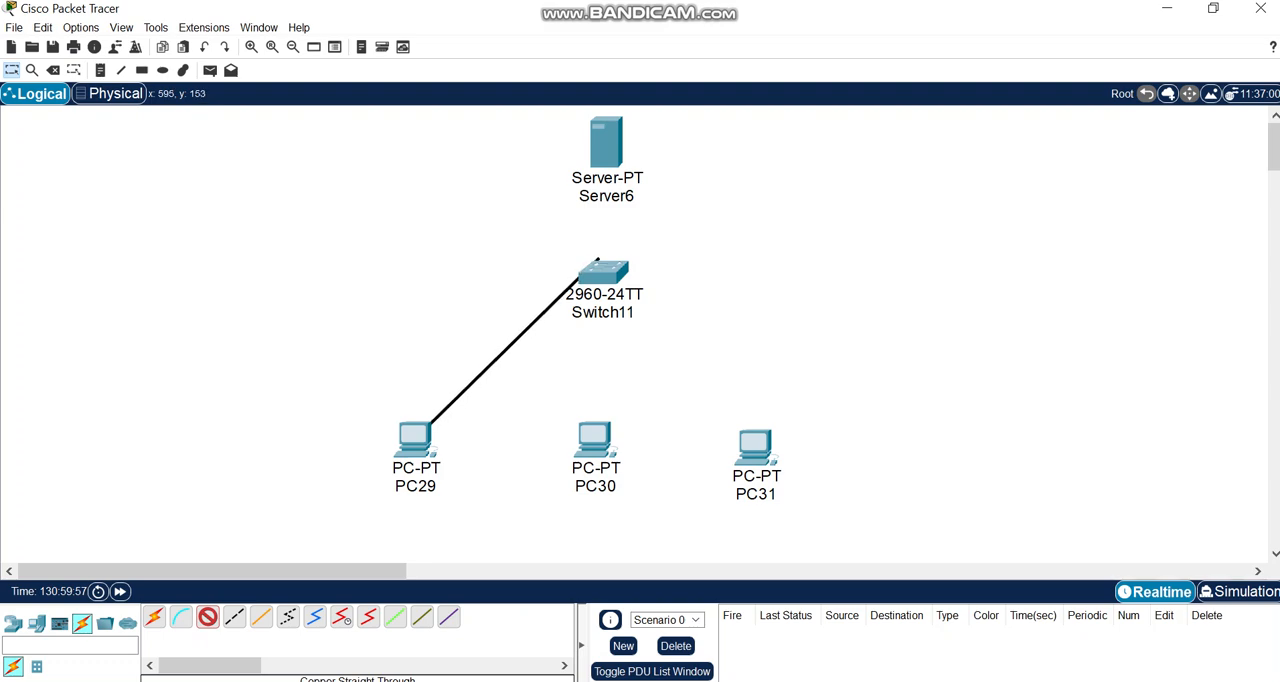
left_click(600, 282)
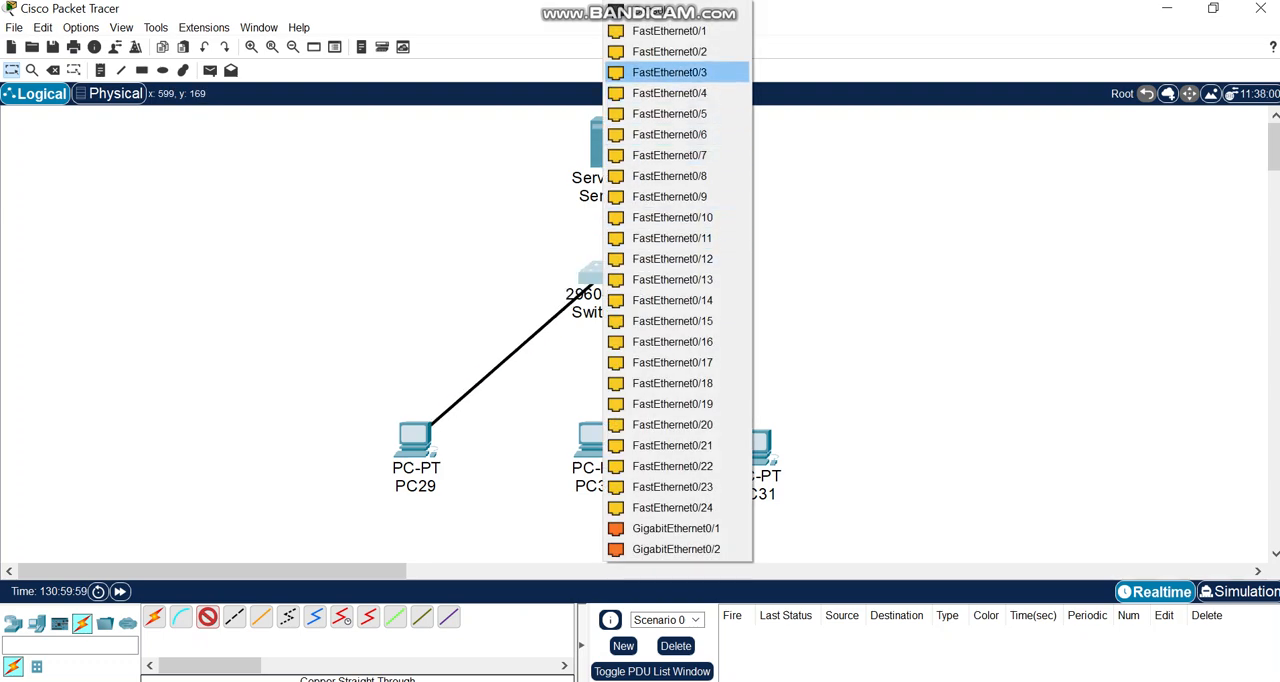
left_click(669, 51)
Connect PC30 to the switch's FastEthernet0/3 port with a copper straight-through cable.
left_click(208, 617)
left_click(597, 438)
left_click(665, 507)
left_click(603, 283)
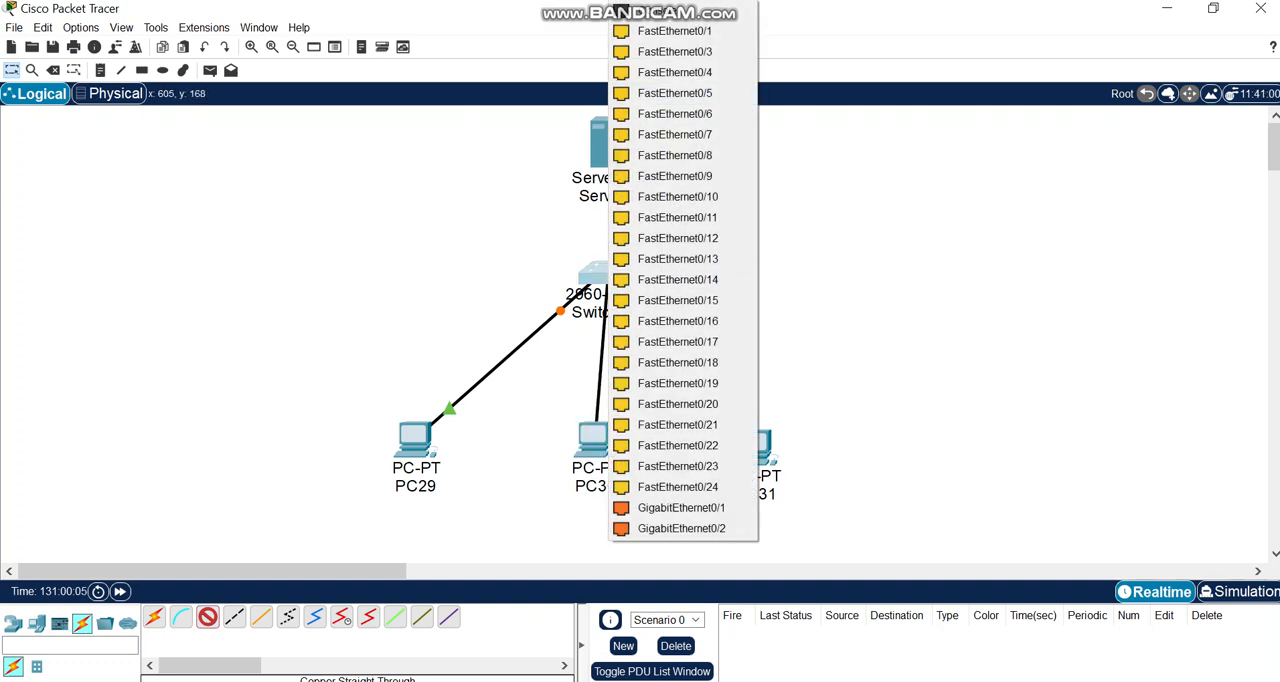
left_click(674, 51)
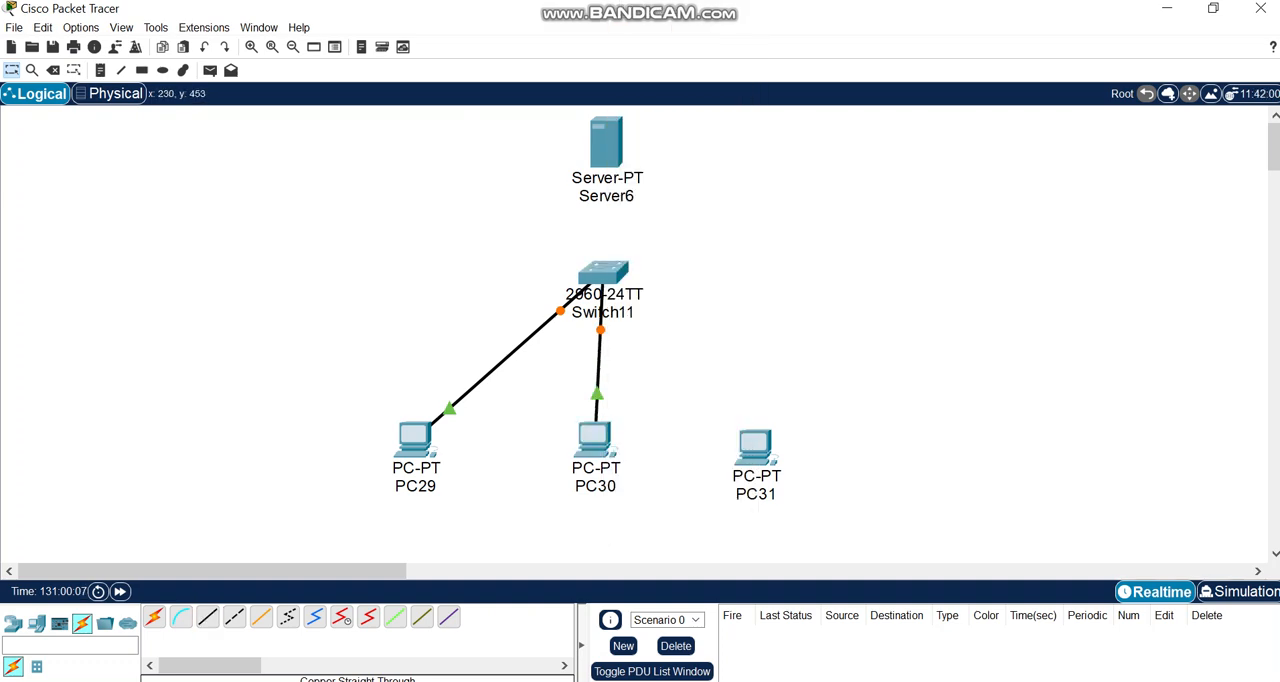
Connect PC31's FastEthernet0 port to the switch's FastEthernet0/4 port with a copper straight-through cable.
left_click(756, 448)
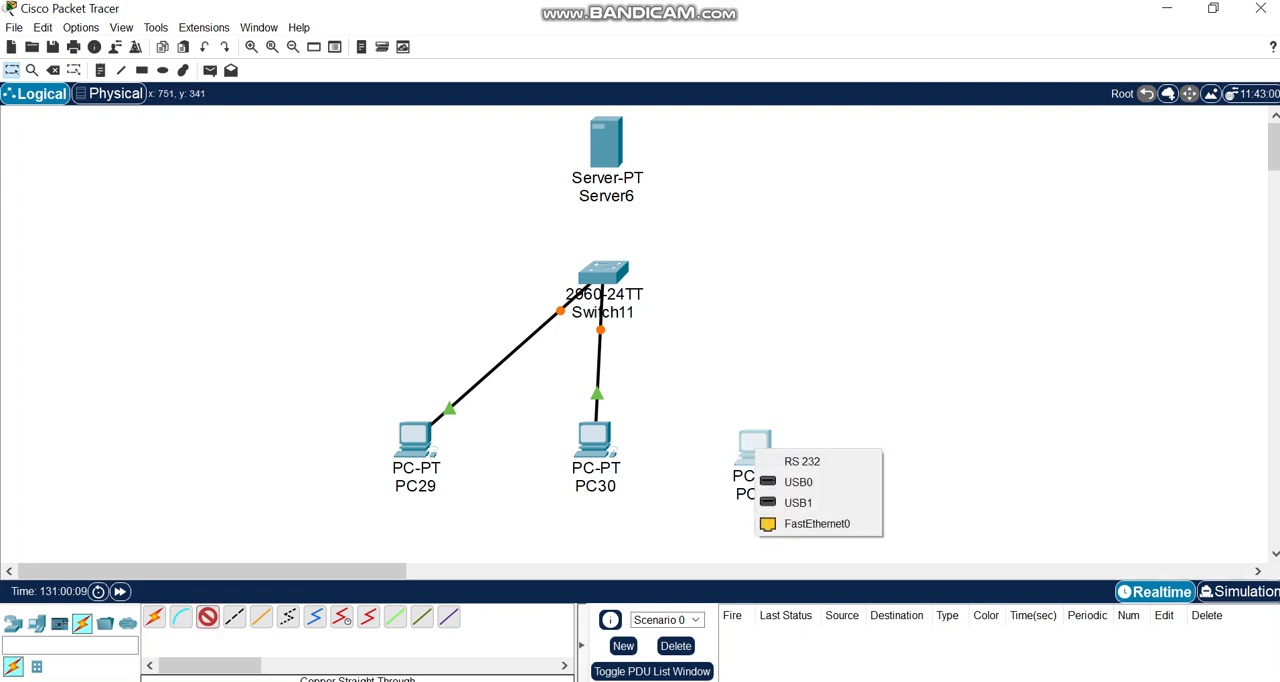
left_click(817, 523)
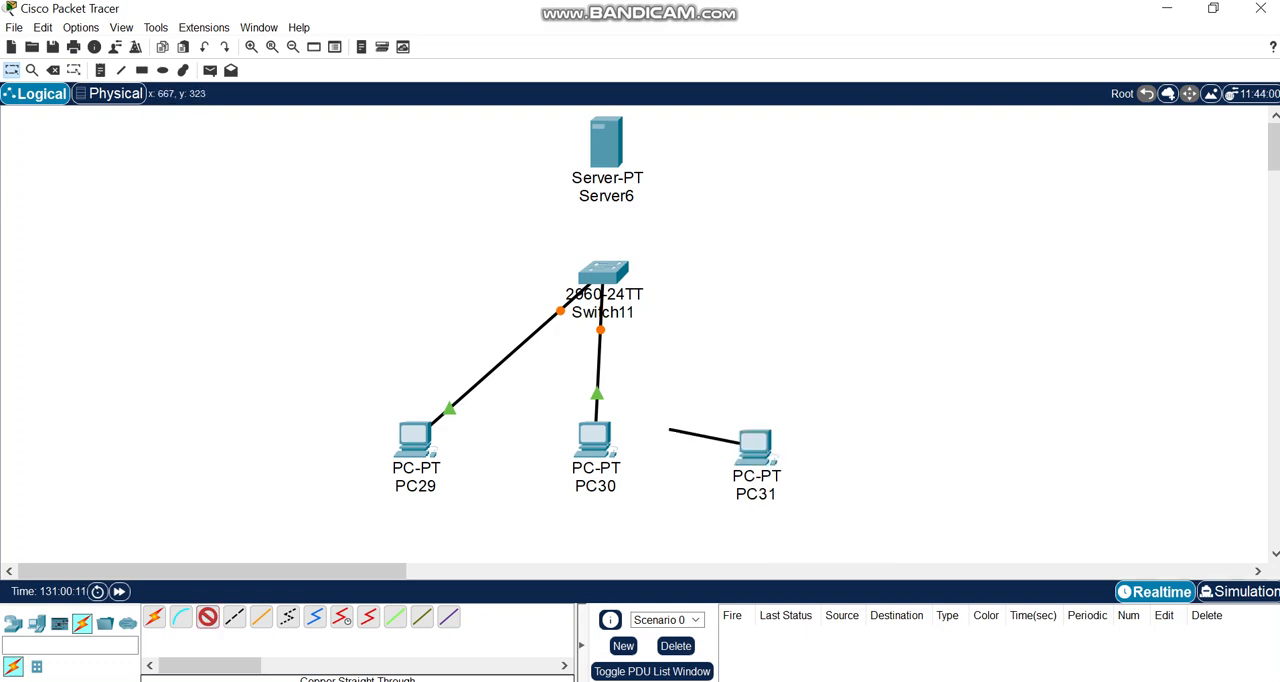
left_click(616, 279)
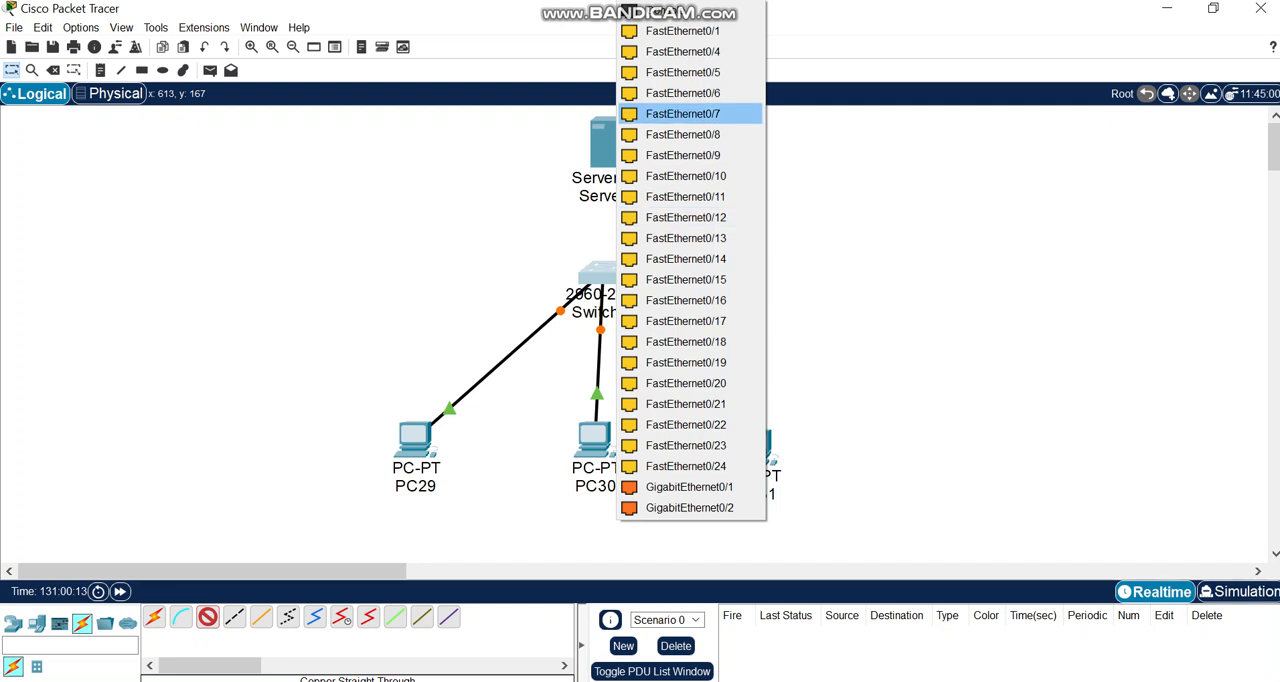
left_click(682, 51)
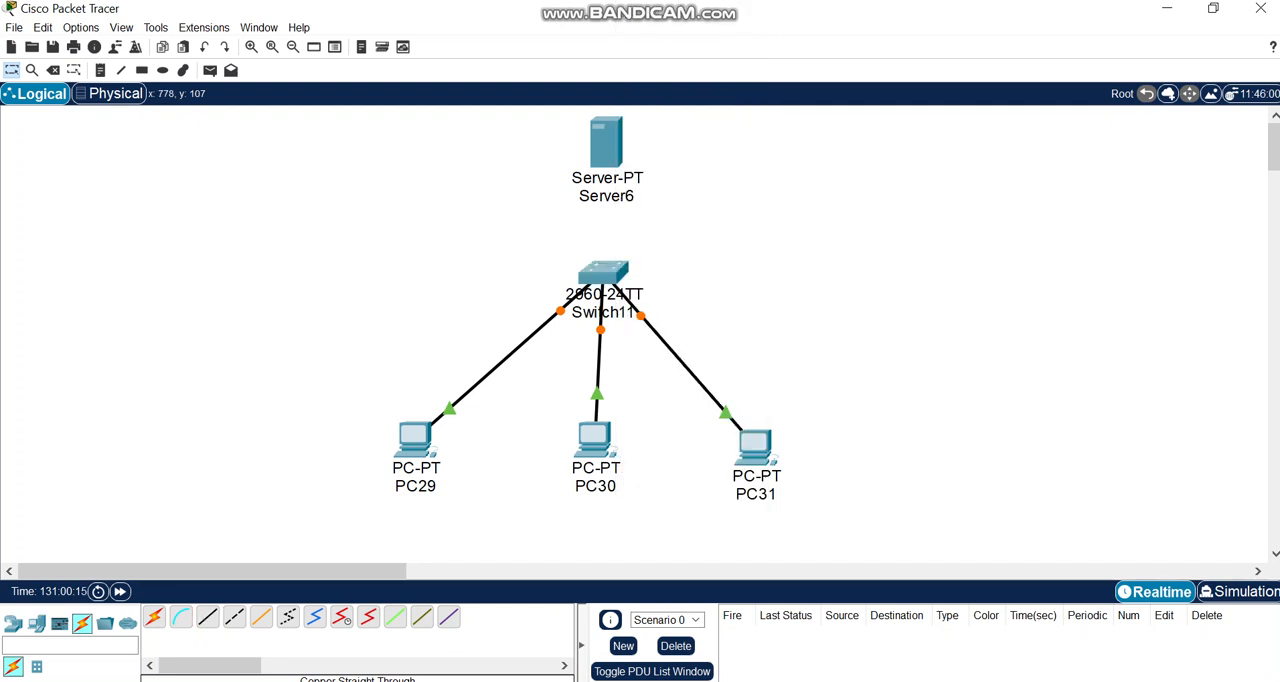
Connect the server to the switch's FastEthernet0/5 port with a copper straight-through cable.
left_click(207, 616)
left_click(607, 157)
left_click(672, 169)
left_click(597, 278)
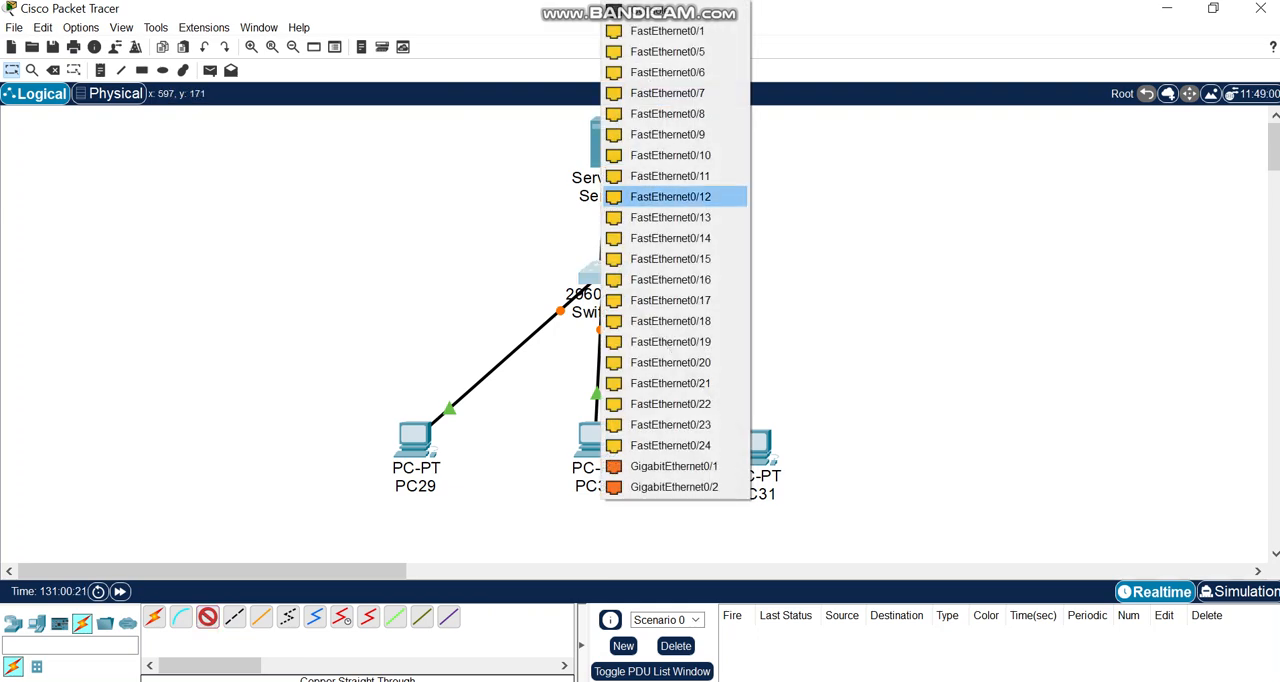
left_click(667, 51)
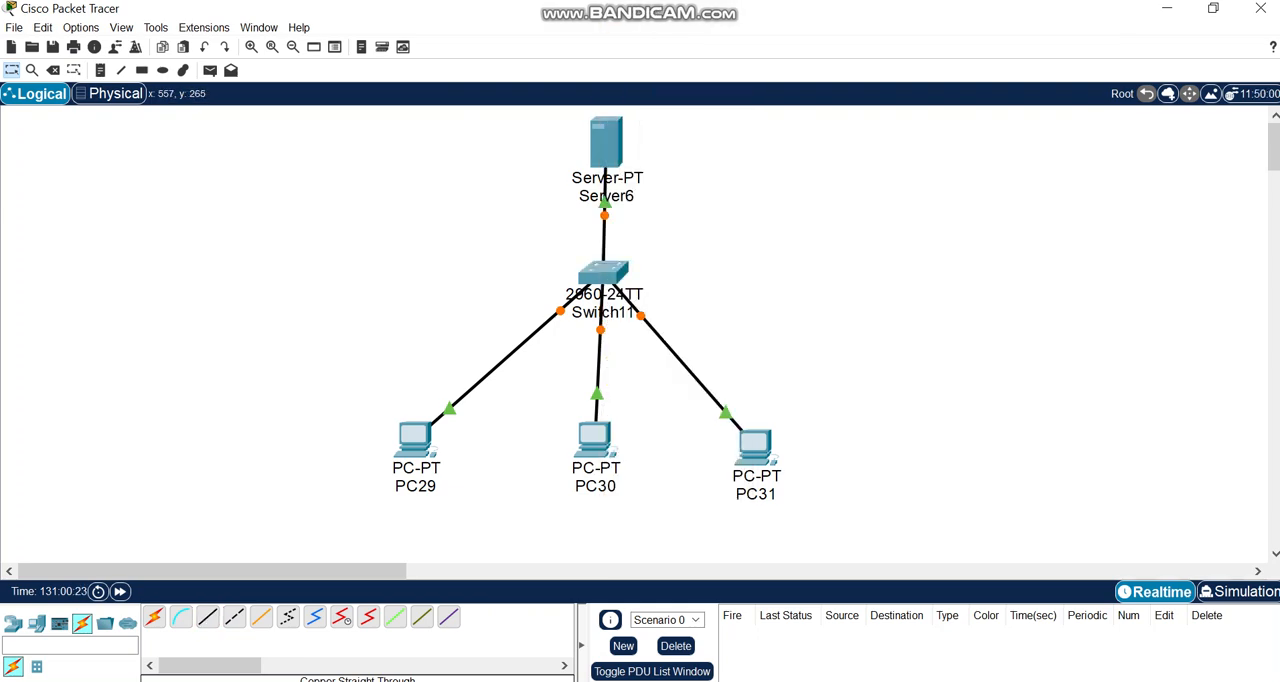
Nudge the switch slightly down and PC31 slightly to the right to tidy the layout.
left_click_drag(593, 275, 591, 280)
left_click(829, 365)
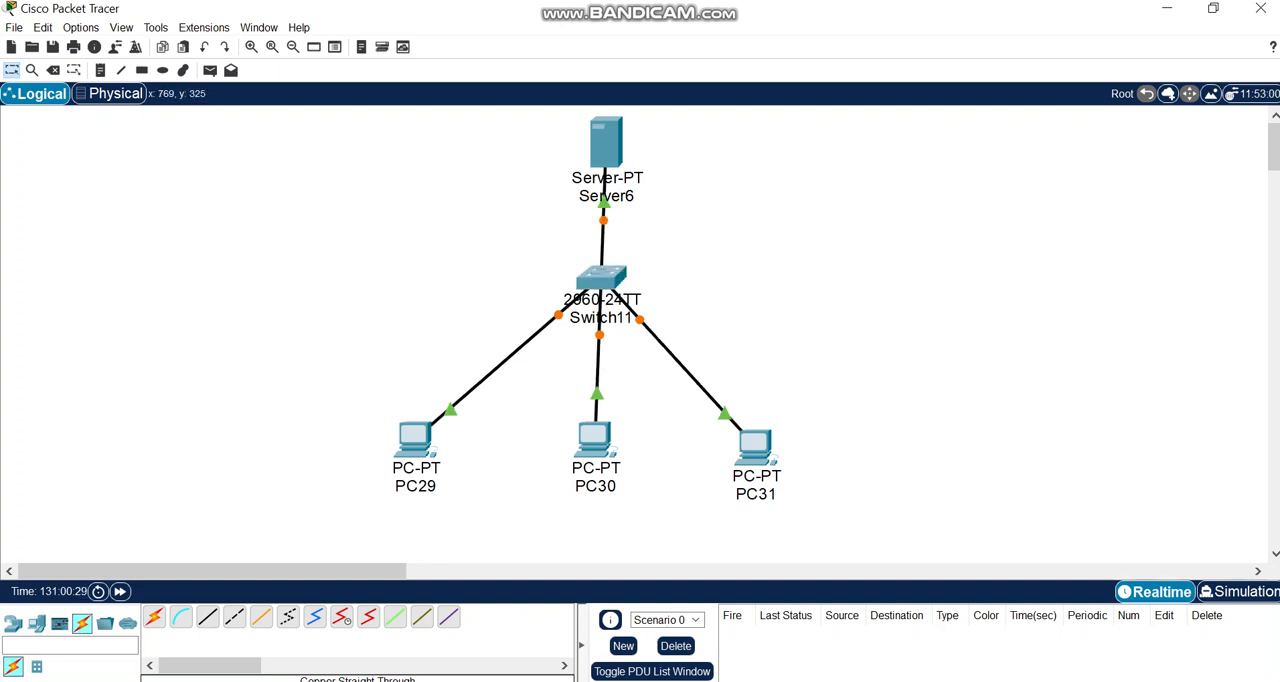
left_click_drag(755, 447, 767, 447)
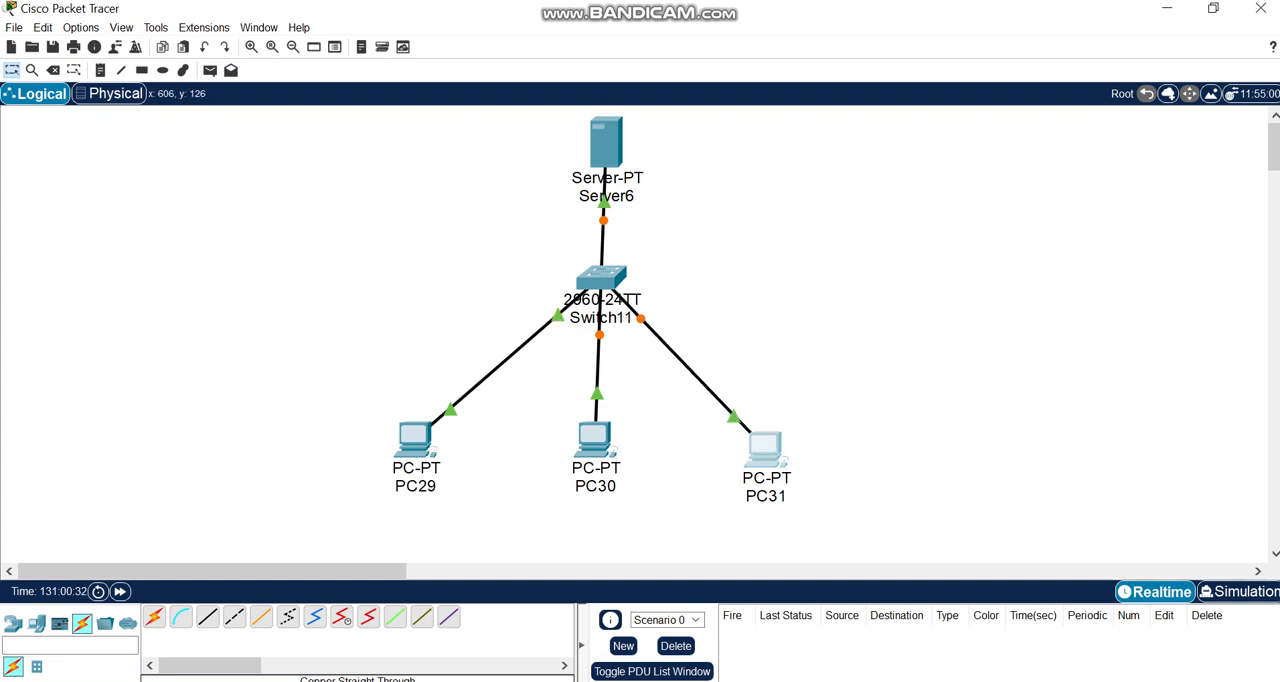
Give the server the static IPv4 address 192.168.1.1 with subnet mask 255.255.255.0.
mouse_move(602, 224)
left_click(602, 140)
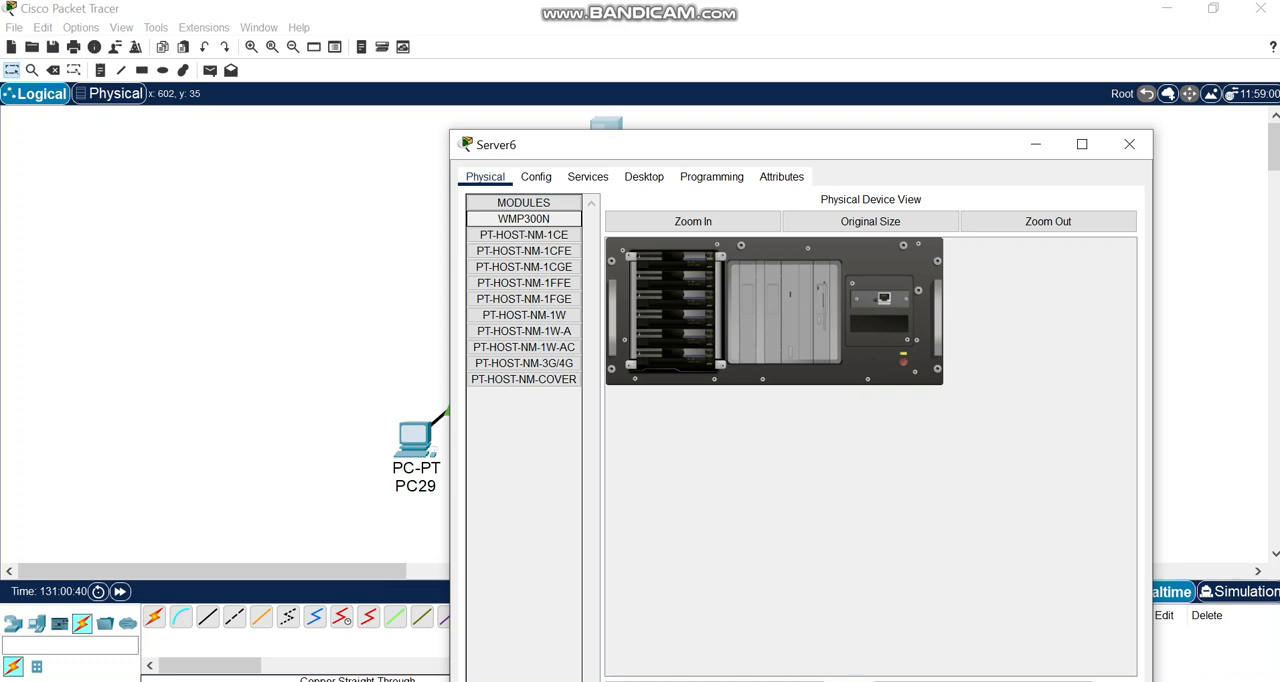
left_click(644, 177)
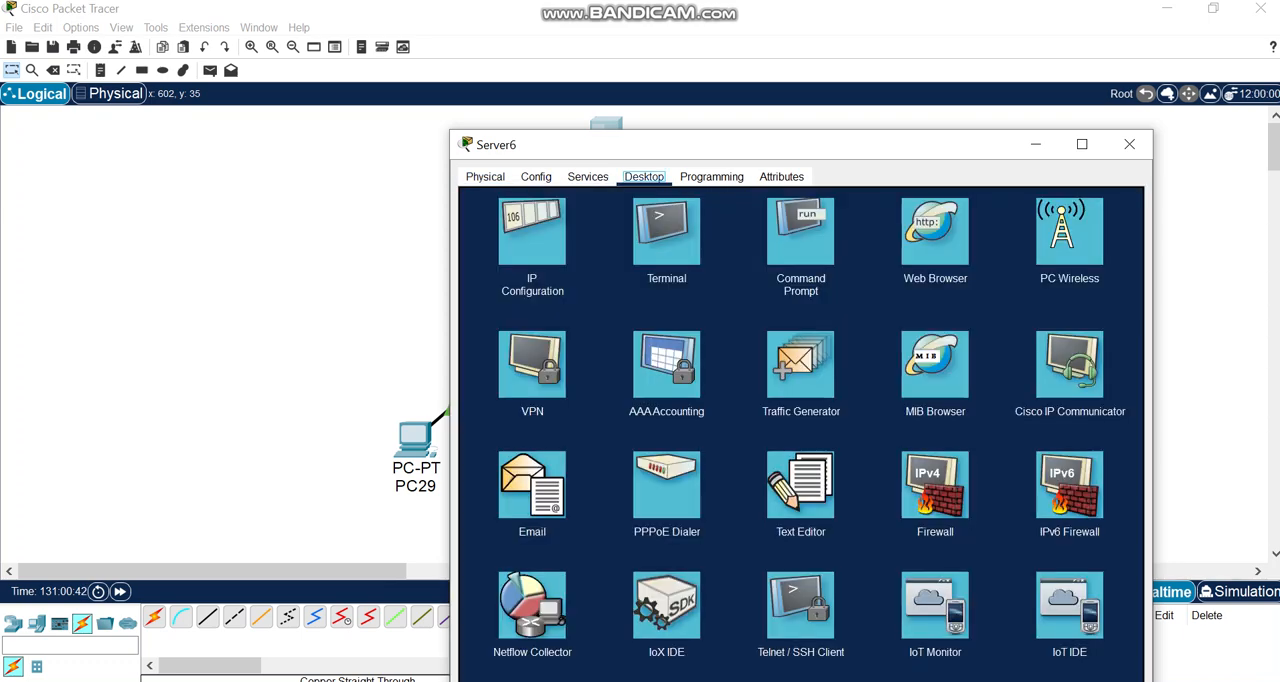
left_click(532, 232)
left_click(911, 266)
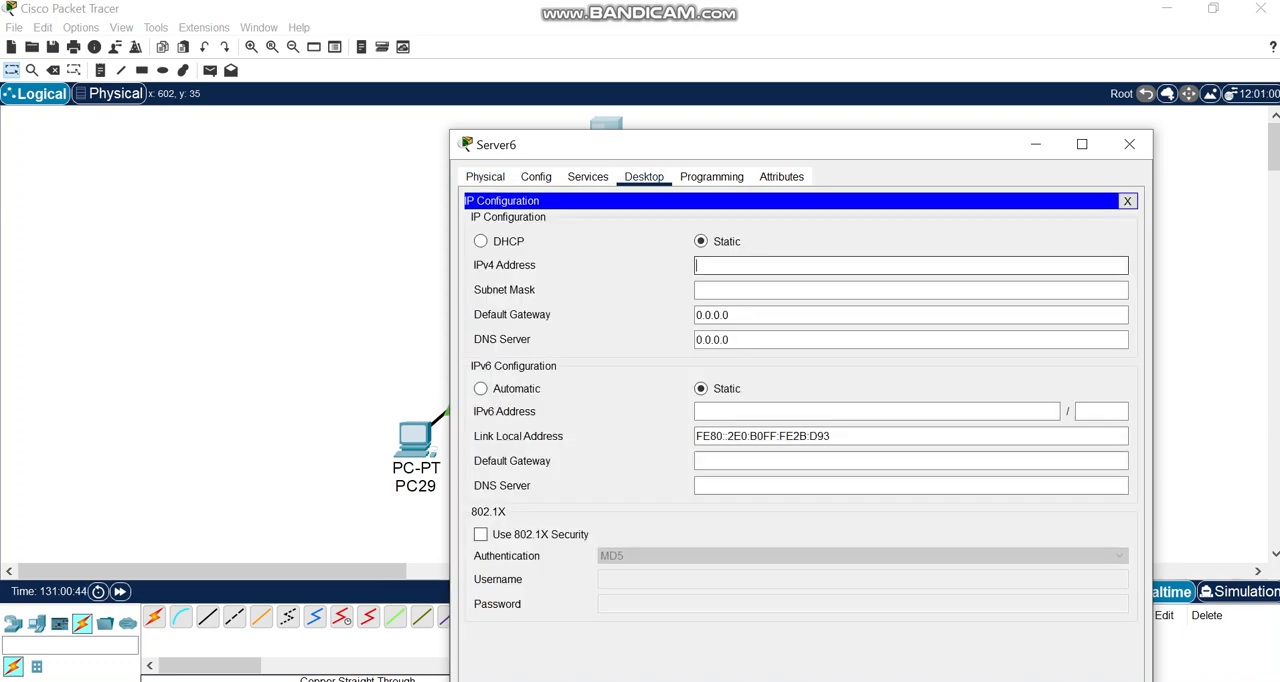
type("192.168.1.1")
left_click(733, 290)
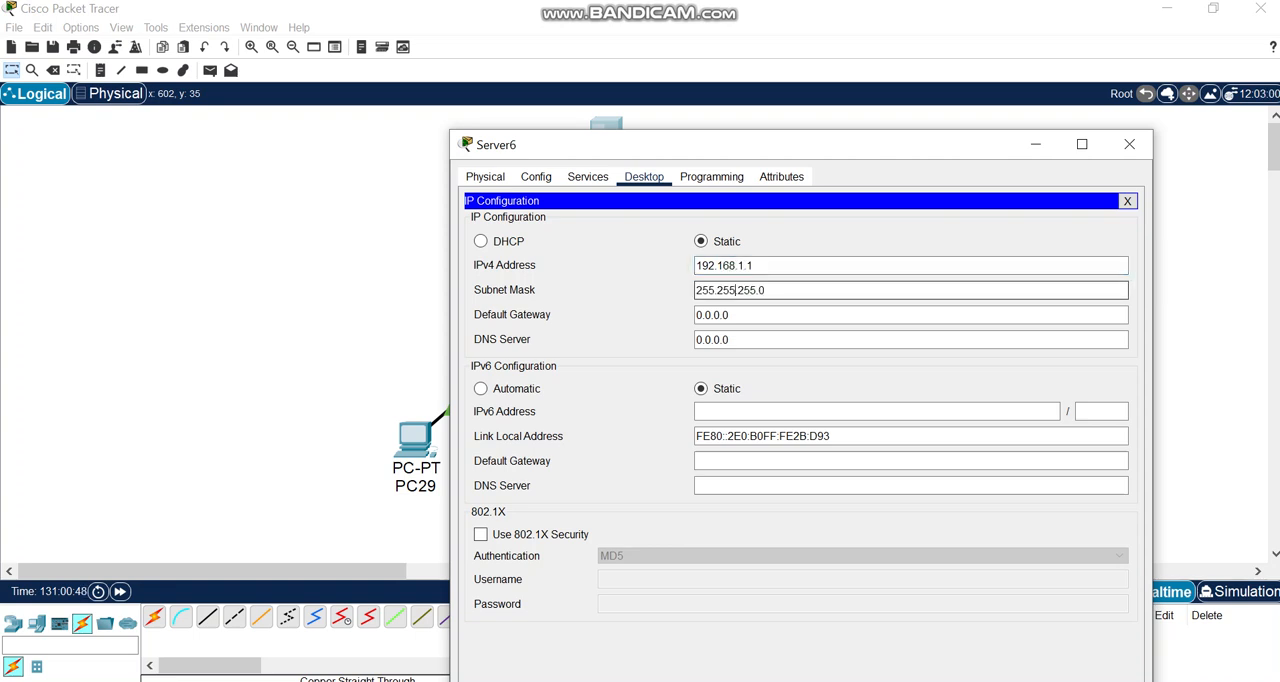
Set the server's IPv4 DNS server address to 192.168.1.1.
left_click(735, 340)
key("BackSpace")
key("BackSpace")
key("BackSpace")
key("BackSpace")
key("BackSpace")
key("BackSpace")
key("BackSpace")
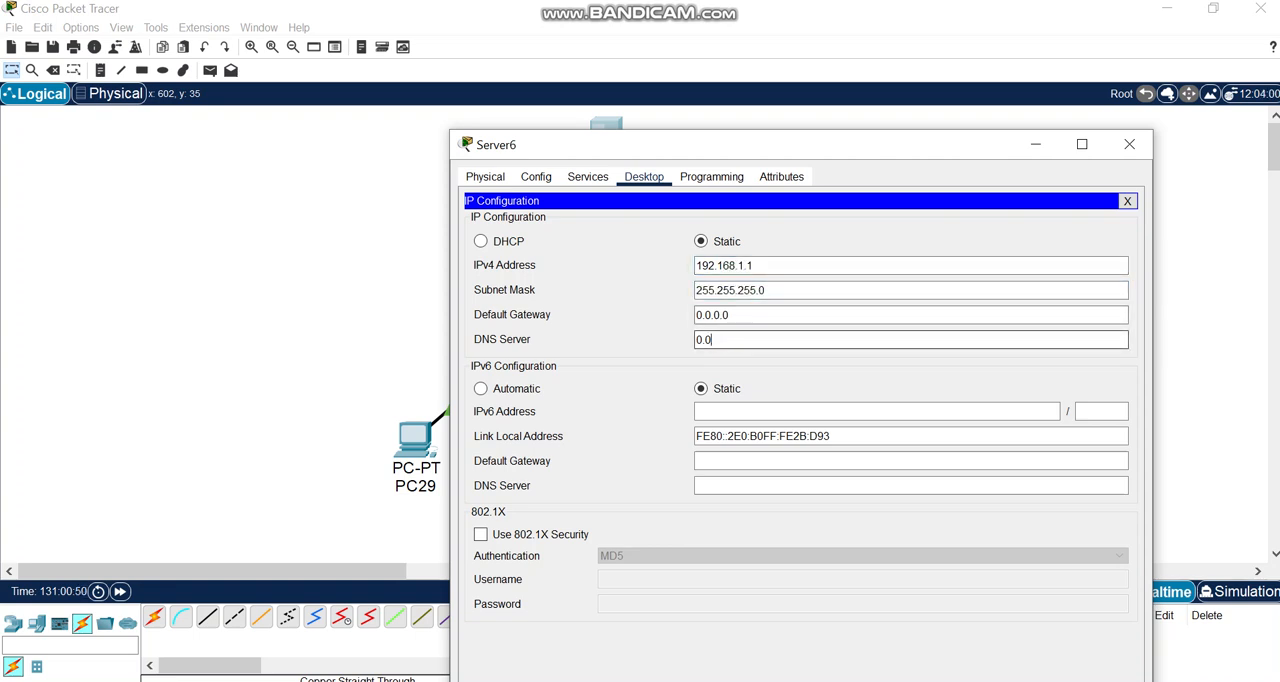
type("192.168.1.1")
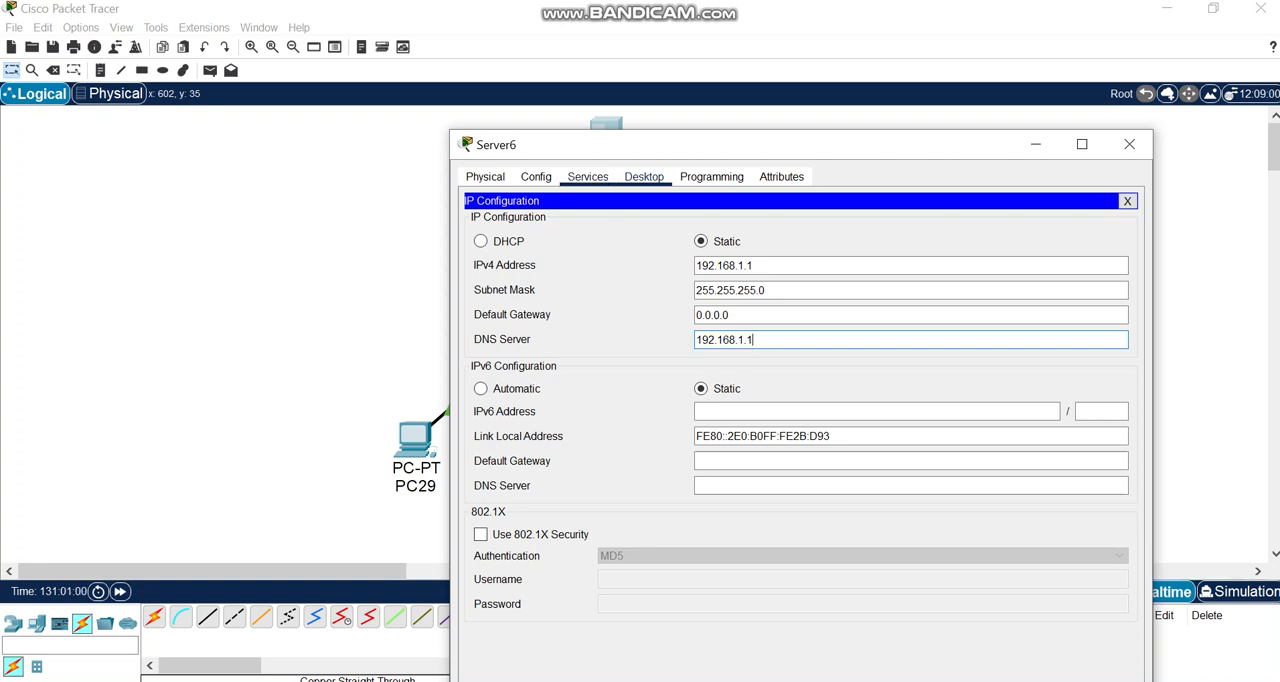
left_click(588, 176)
left_click(518, 283)
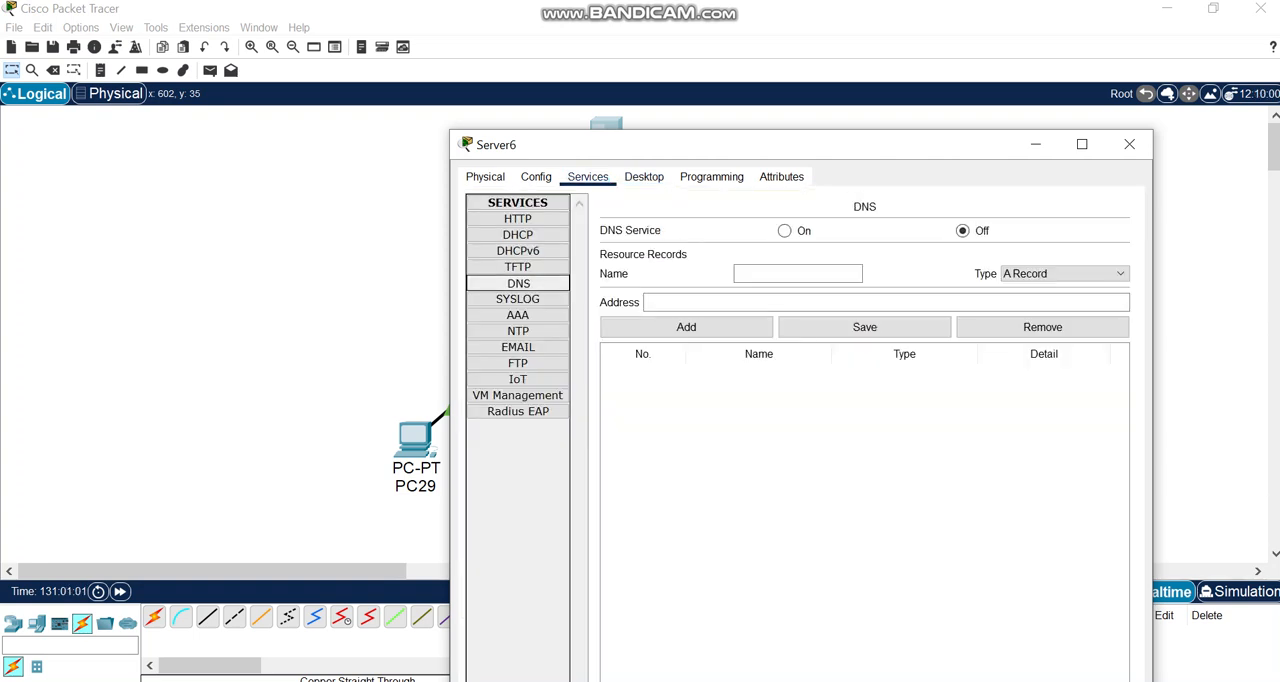
left_click(798, 273)
type("www.ph")
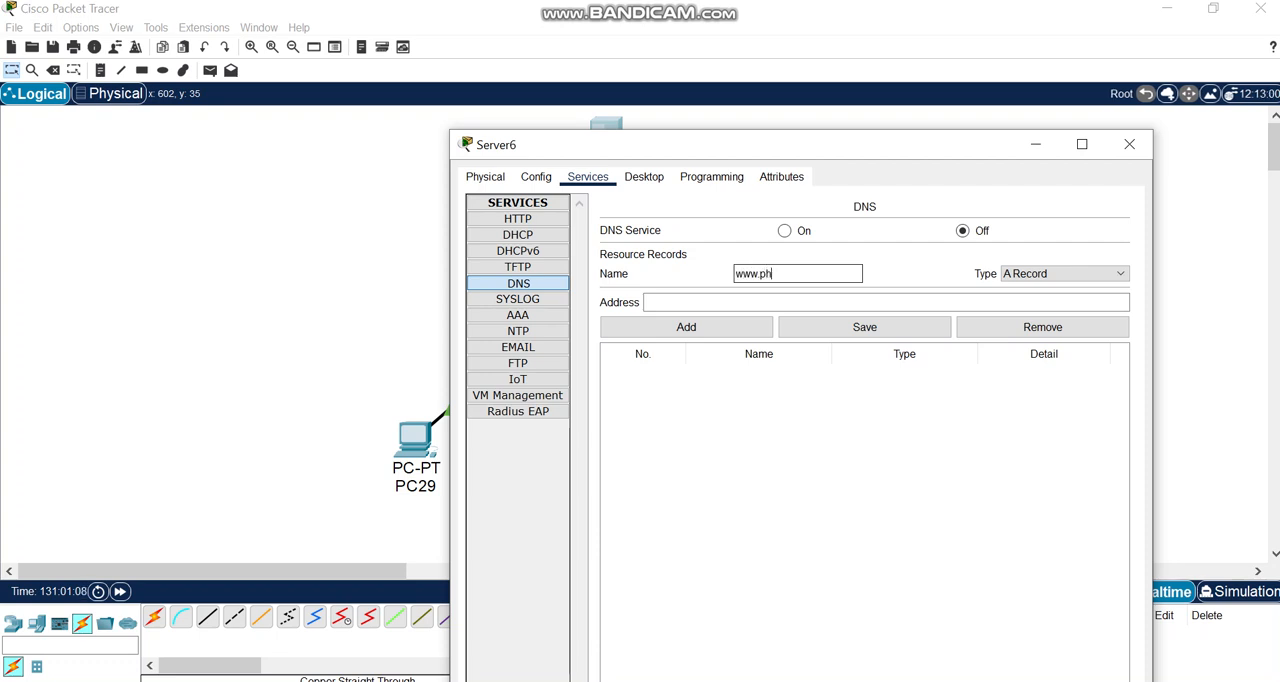
type("iltrvch.com")
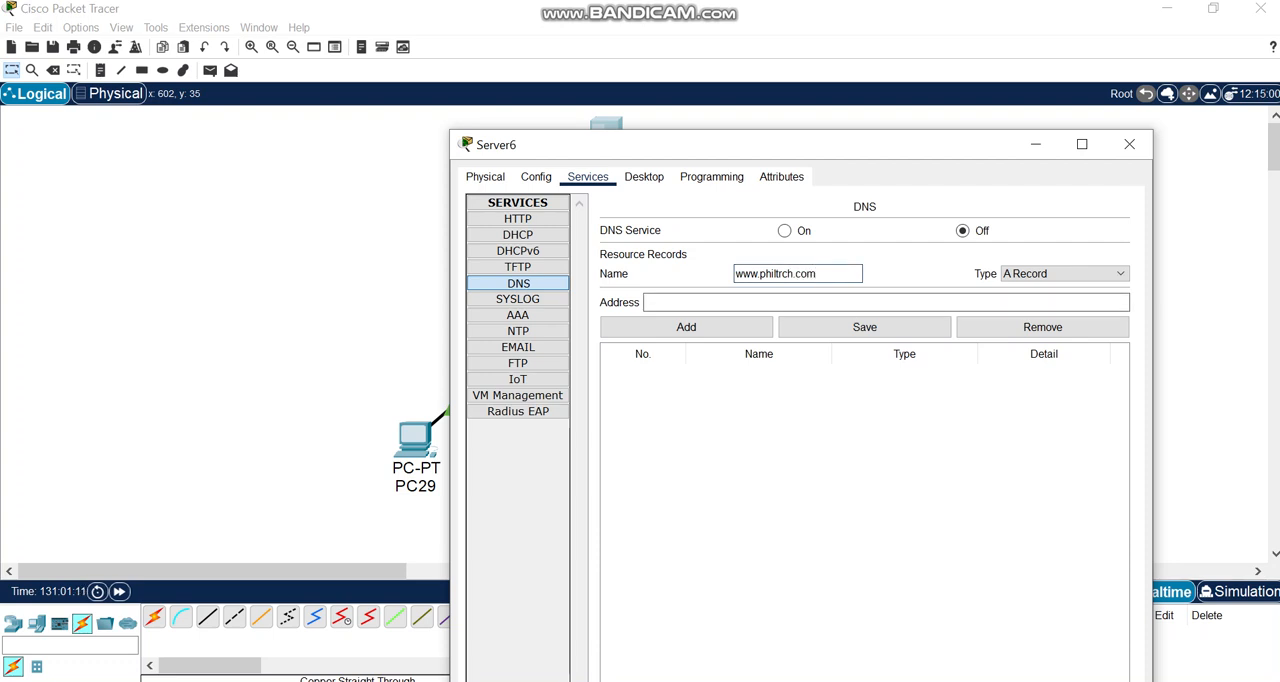
key("BackSpace")
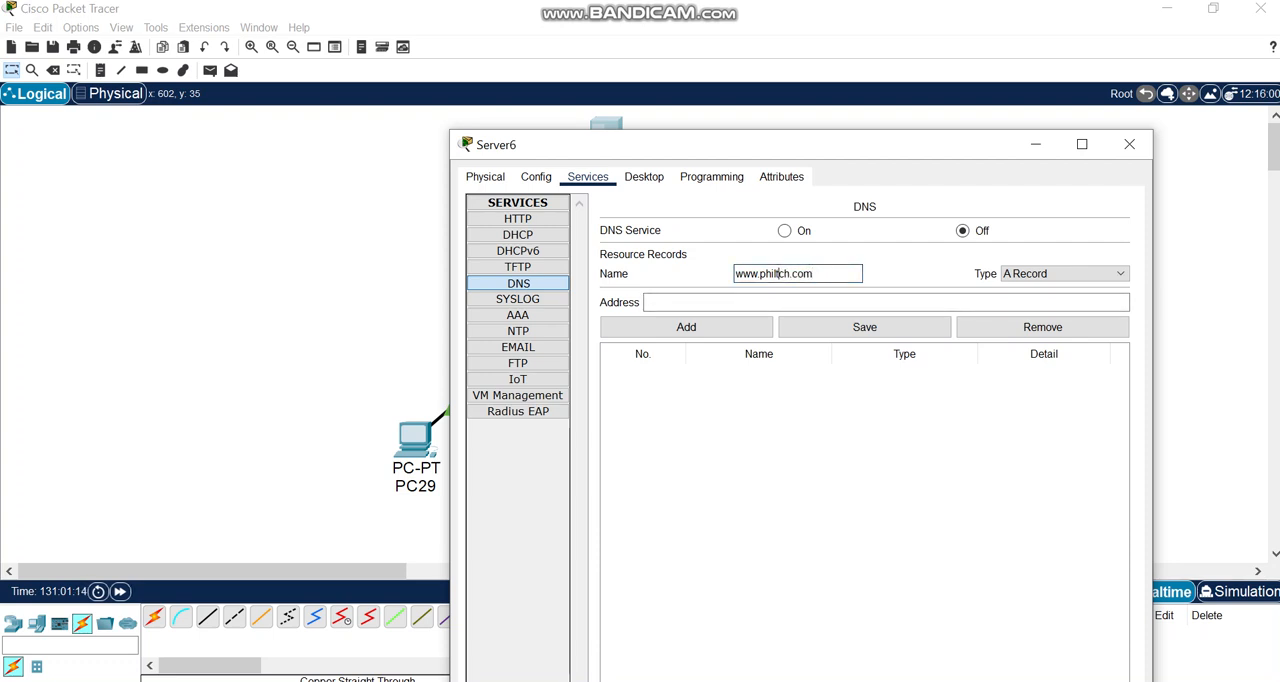
type("e")
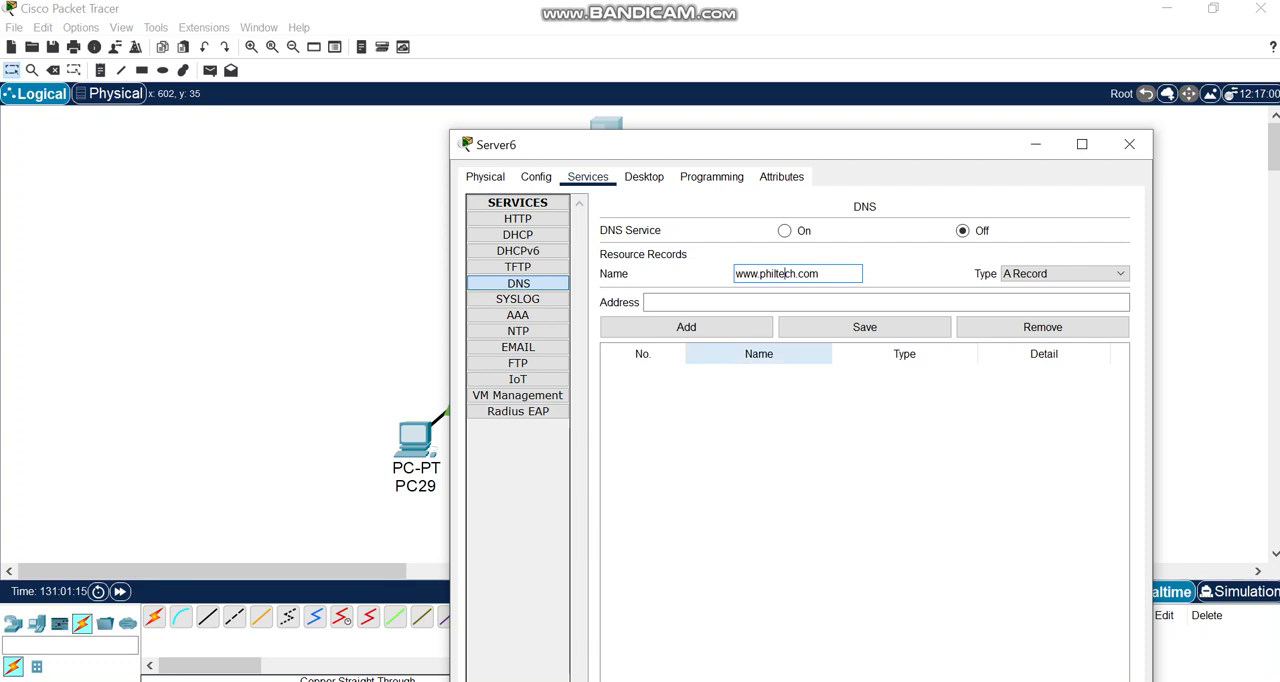
Add the DNS record with address 192.168.1.1 and turn the DNS service on.
left_click(736, 303)
type("192.1")
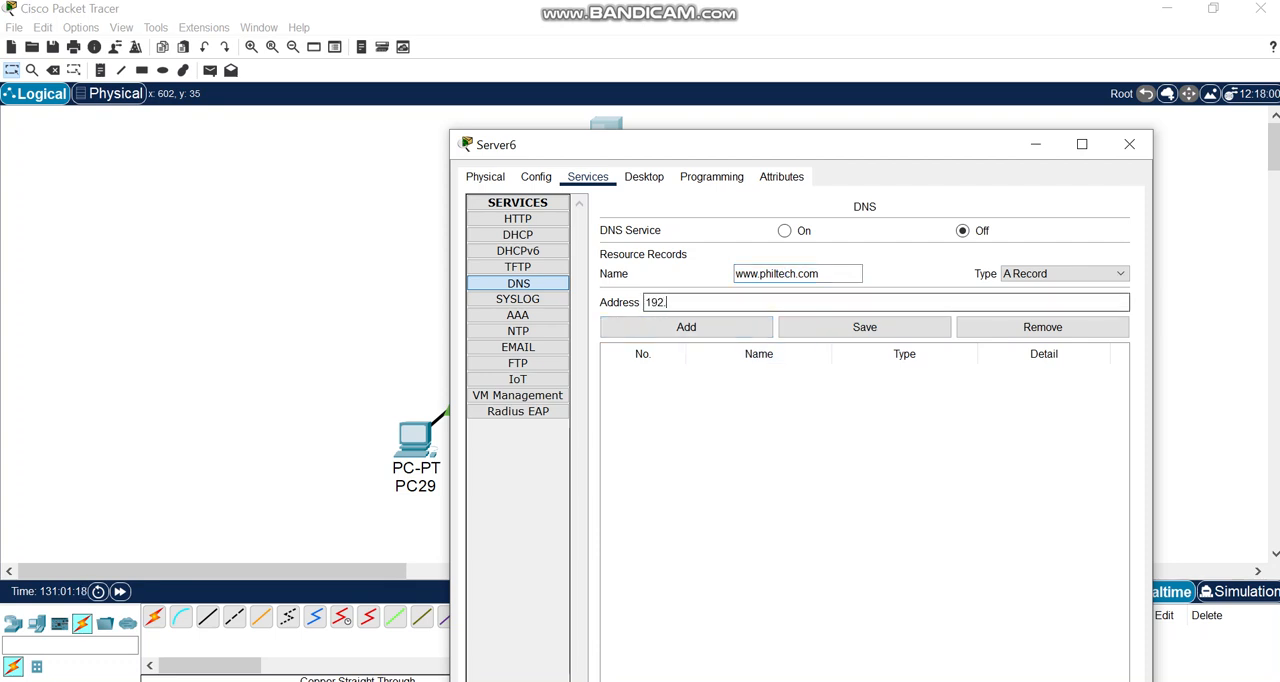
type("68.1.1")
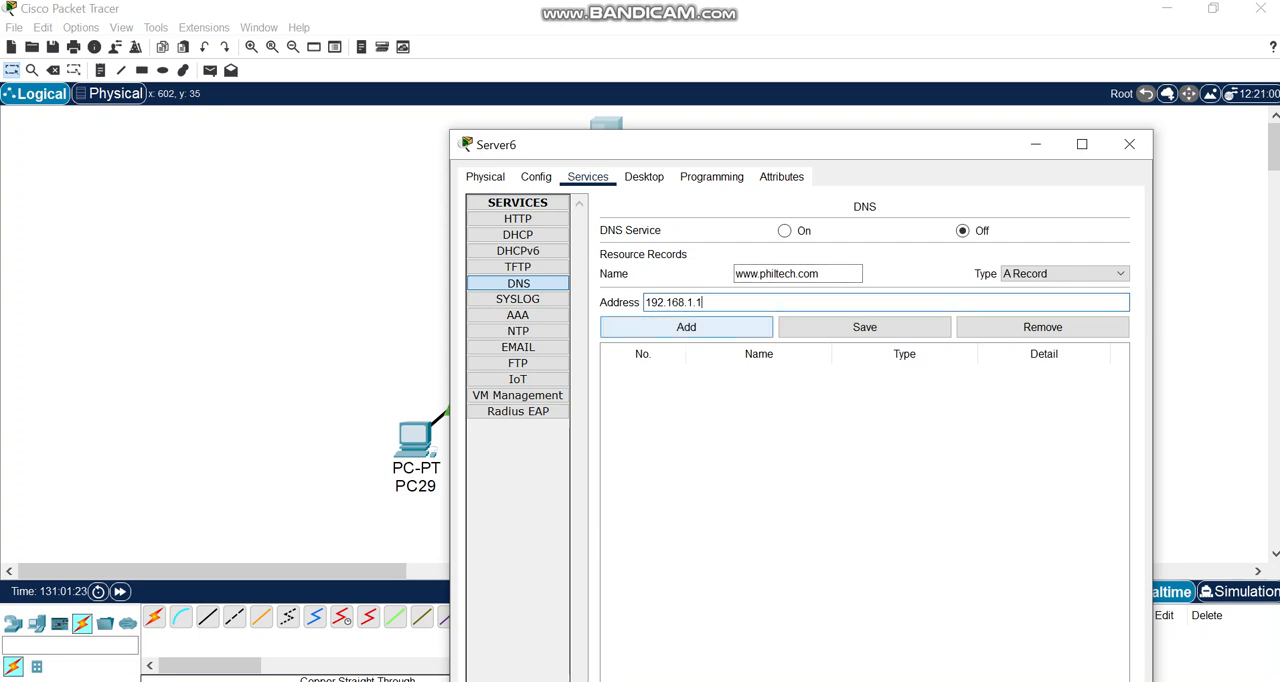
left_click(686, 327)
left_click(785, 231)
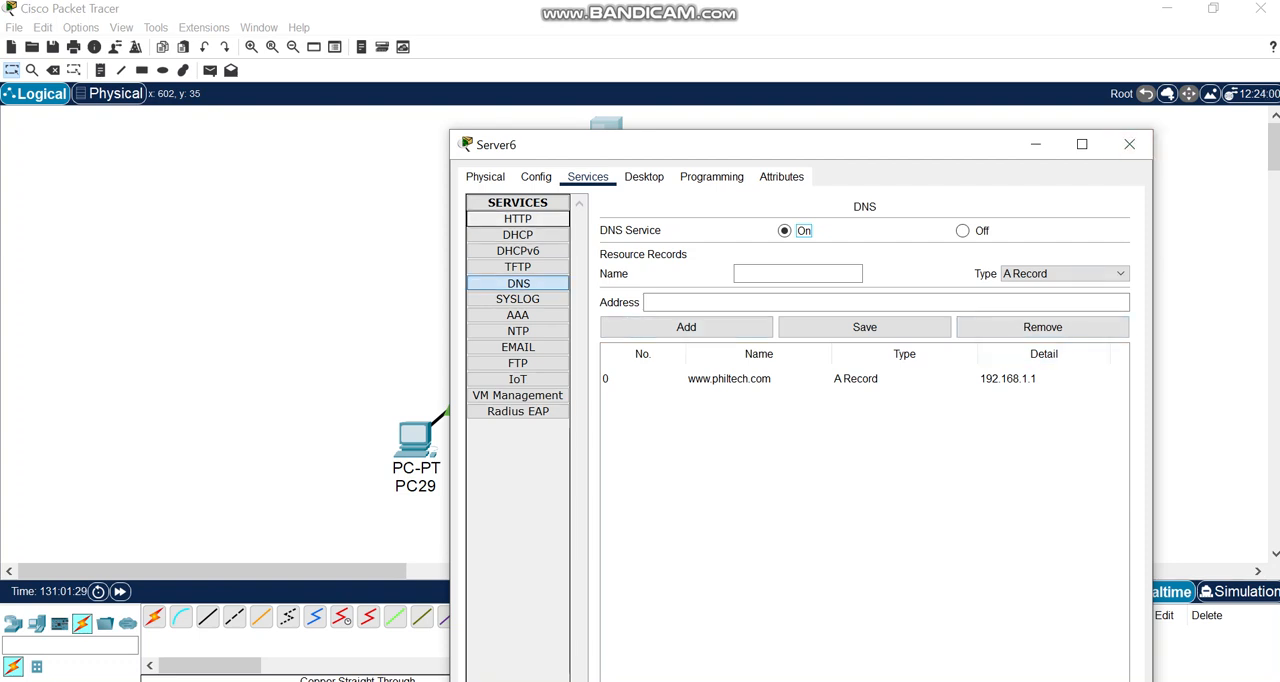
Open the server's HTTP file index.html for editing and delete the default content between its html tags.
left_click(518, 219)
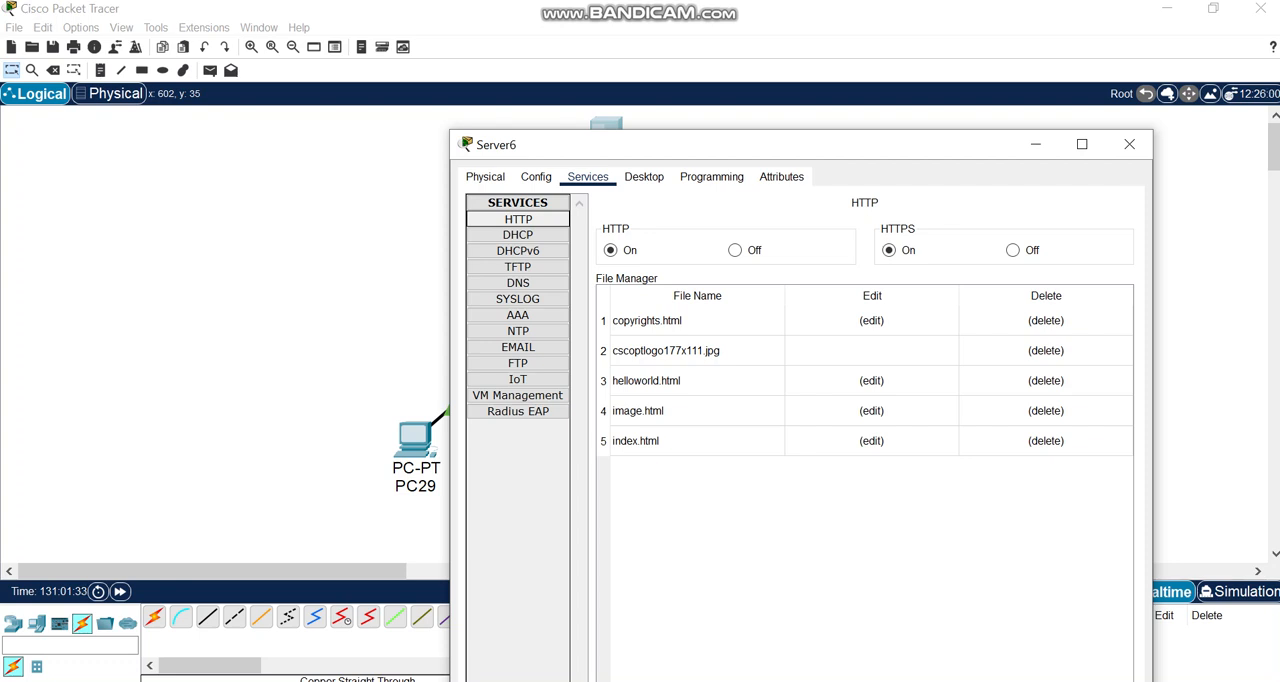
left_click(871, 441)
left_click_drag(826, 320, 599, 244)
key("BackSpace")
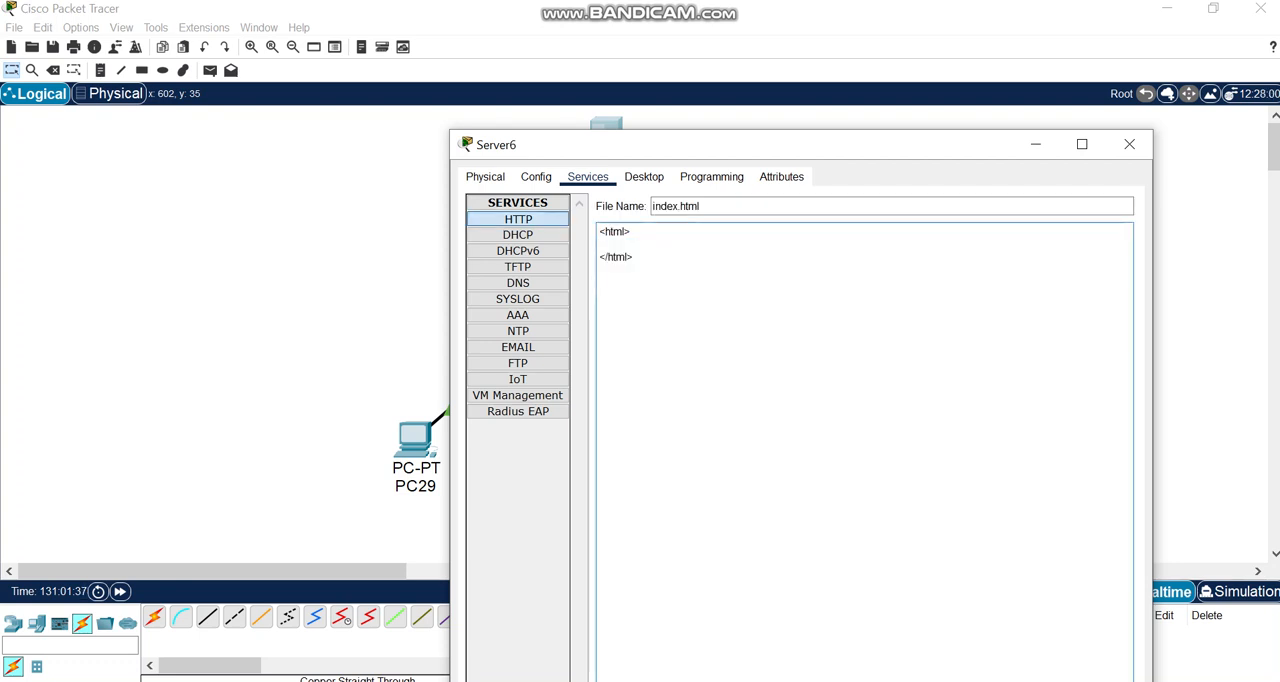
Write the line "<h1>WELCOME TO PHILTECH<>" between the html tags of index.html.
type("<>")
type("h1")
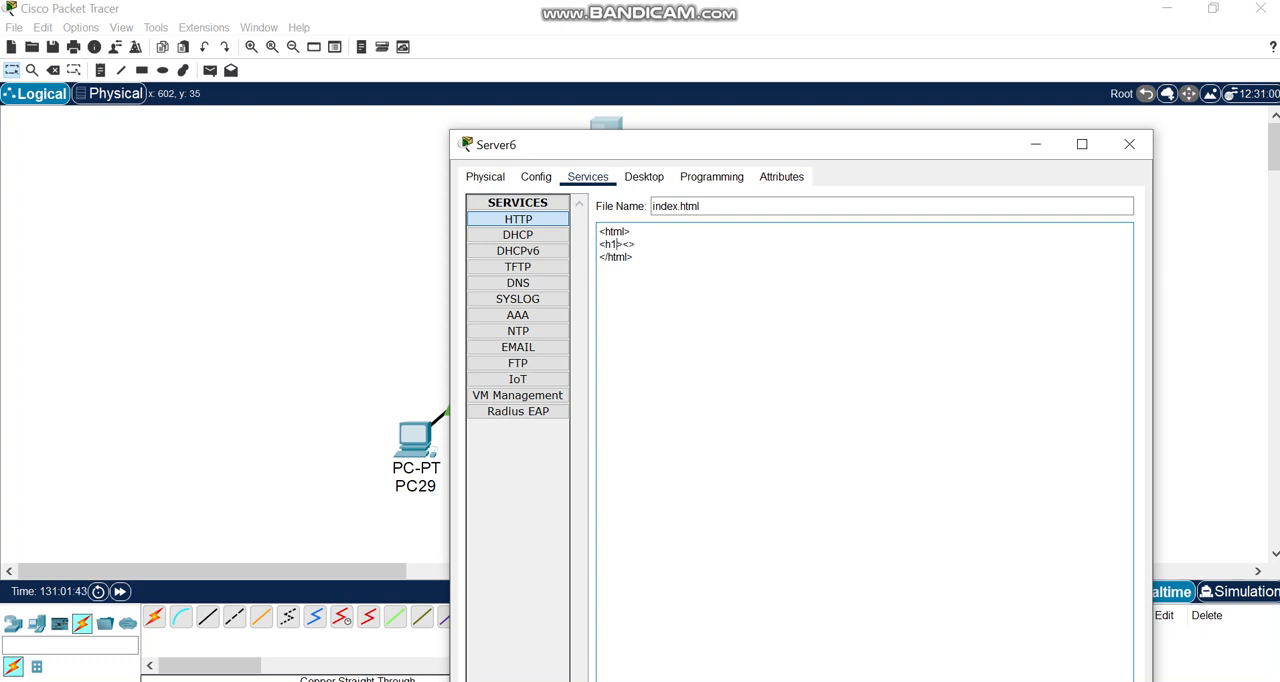
type("WELCOME TO WELCOME")
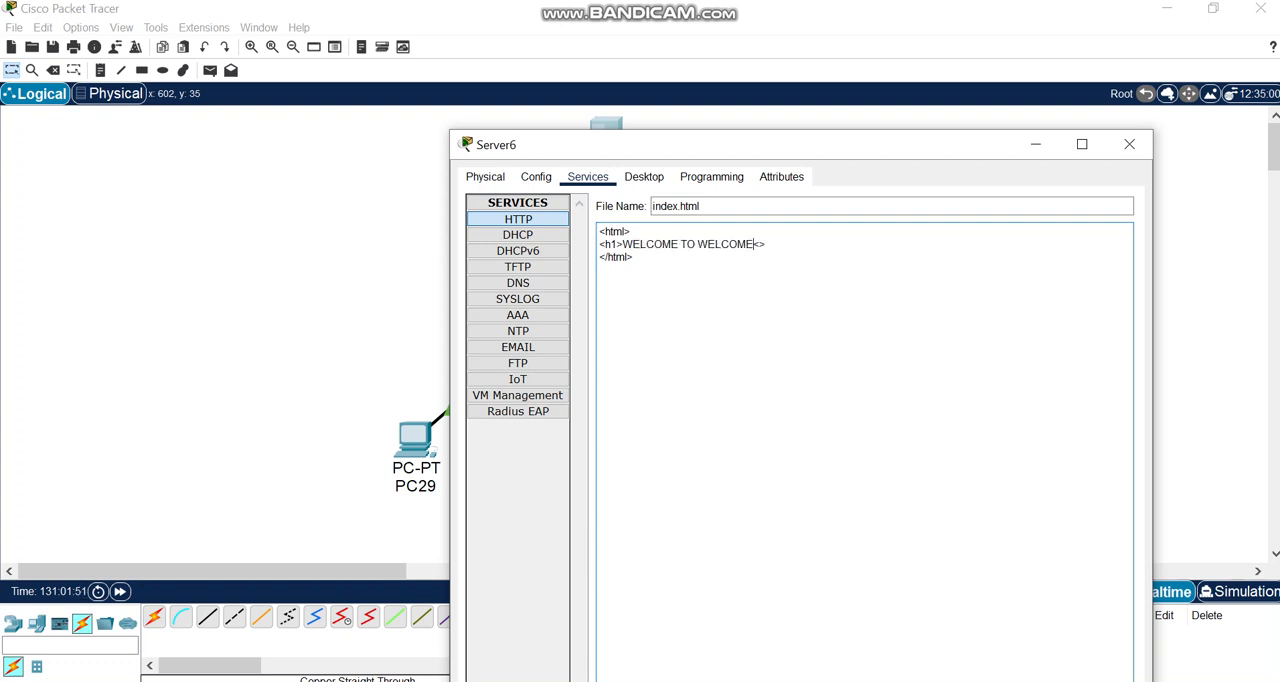
key("BackSpace")
key("BackSpace")
key("BackSpace")
key("BackSpace")
key("BackSpace")
key("BackSpace")
key("BackSpace")
type("PG")
key("BackSpace")
type("HILTECH")
Save index.html, overwriting the existing file, and close the server's configuration window.
left_click_drag(867, 154, 800, 38)
left_click(1029, 676)
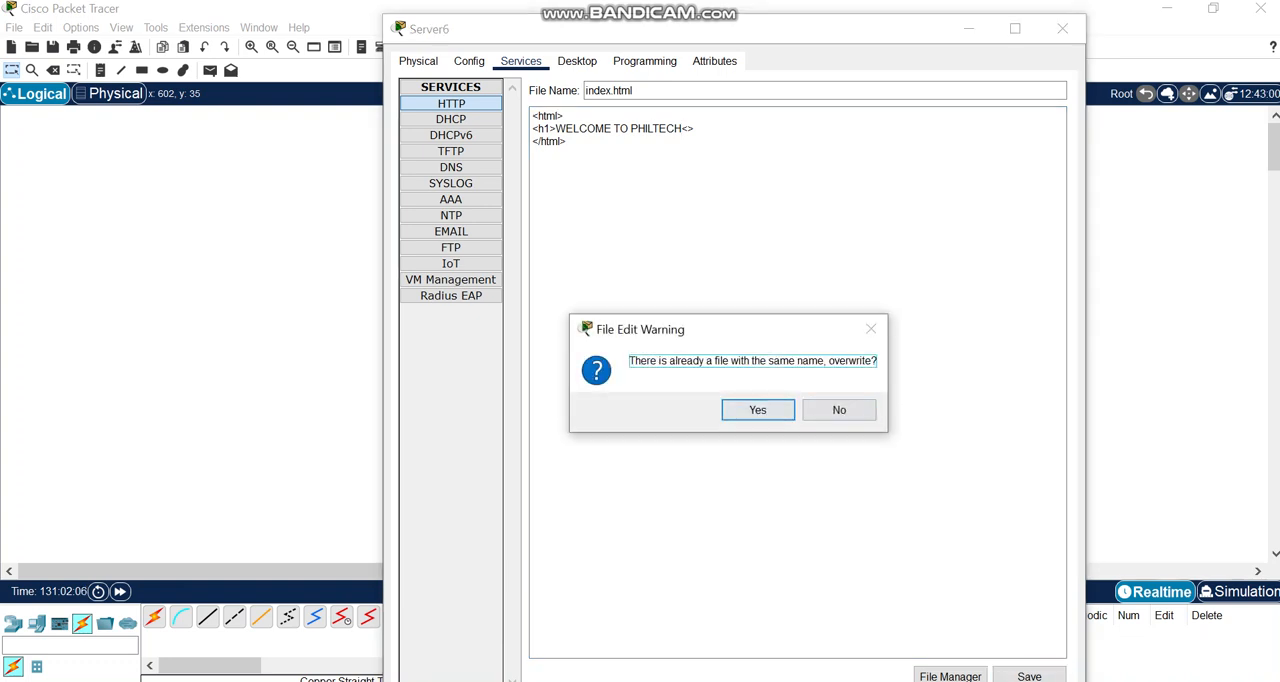
key("Return")
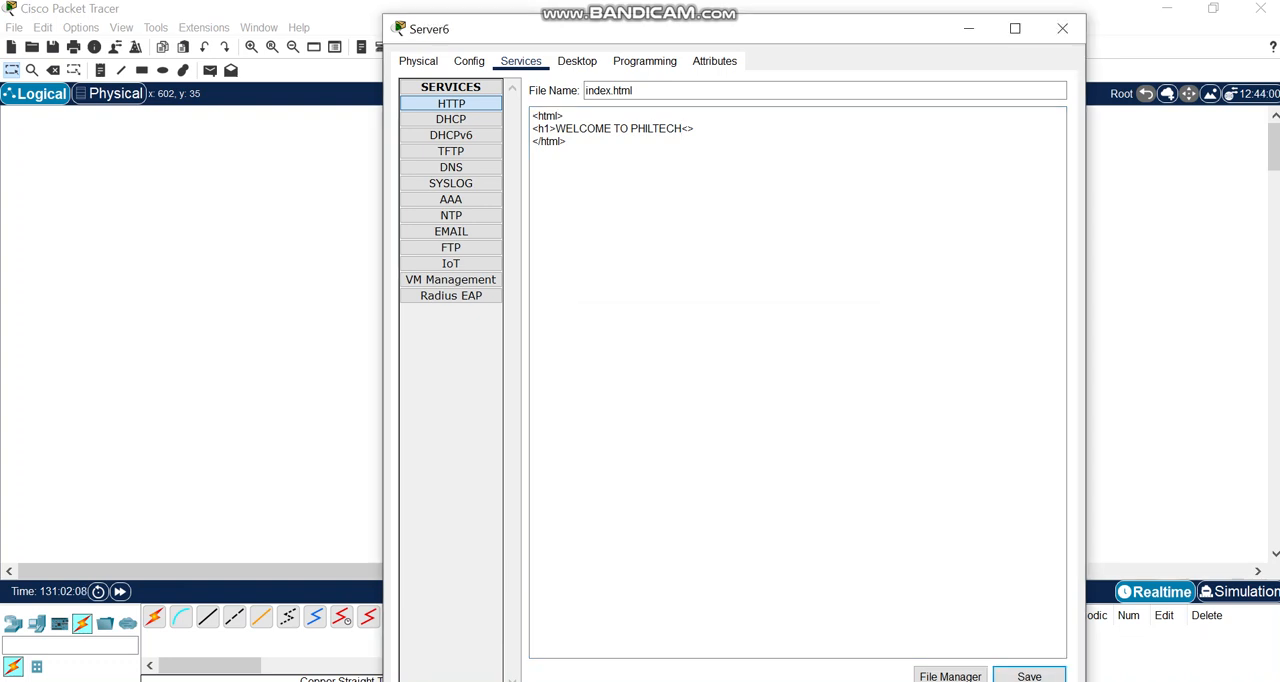
left_click(1062, 28)
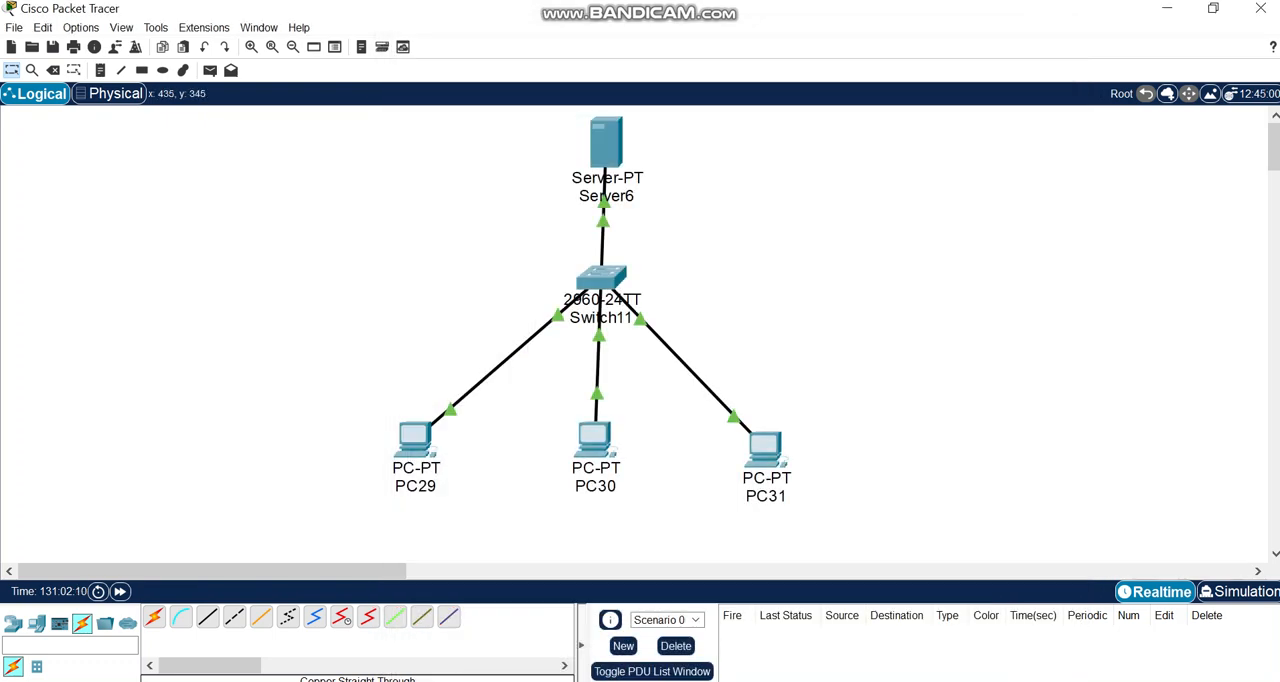
Give PC29 the static IPv4 address 192.168.1.2 with subnet mask 255.255.255.0.
left_click(415, 440)
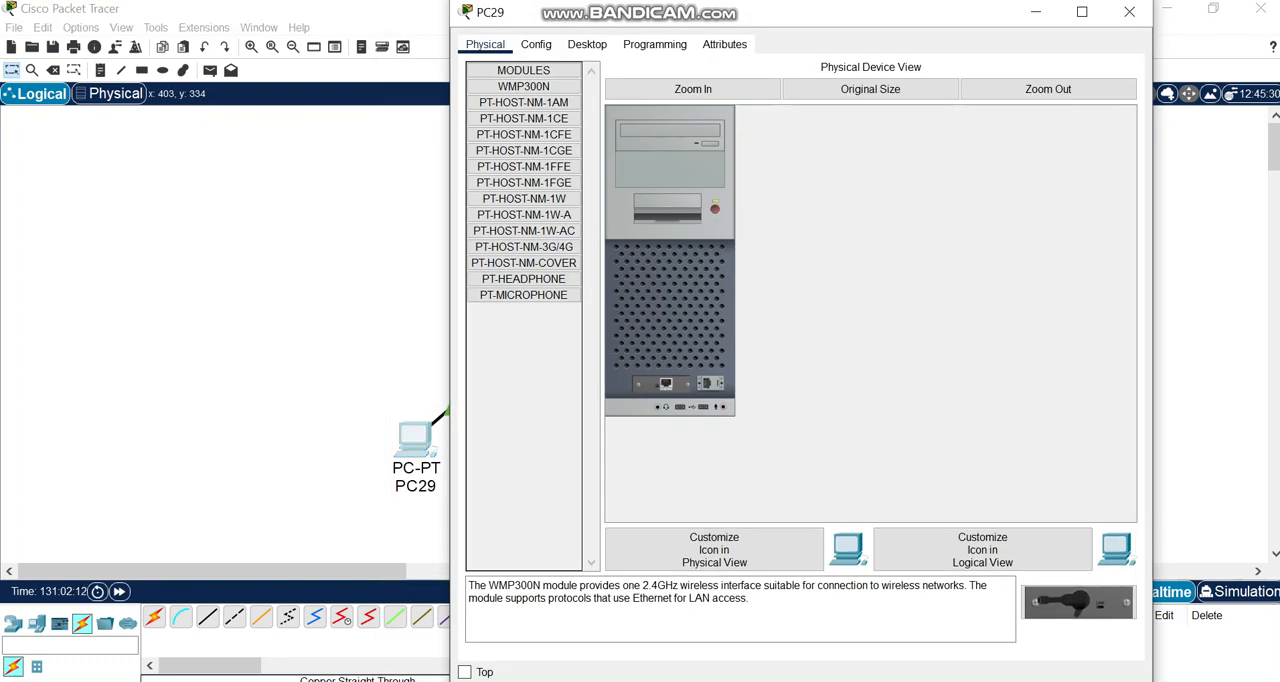
left_click(587, 44)
left_click(517, 163)
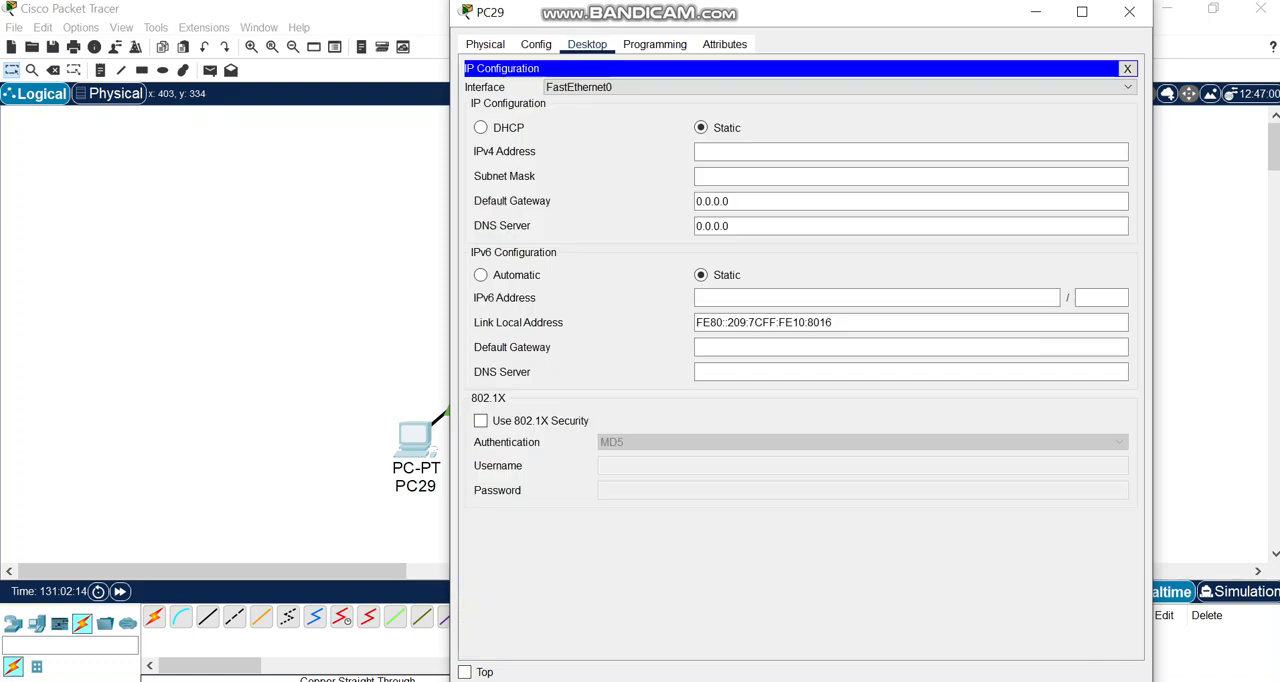
left_click(911, 152)
type("1")
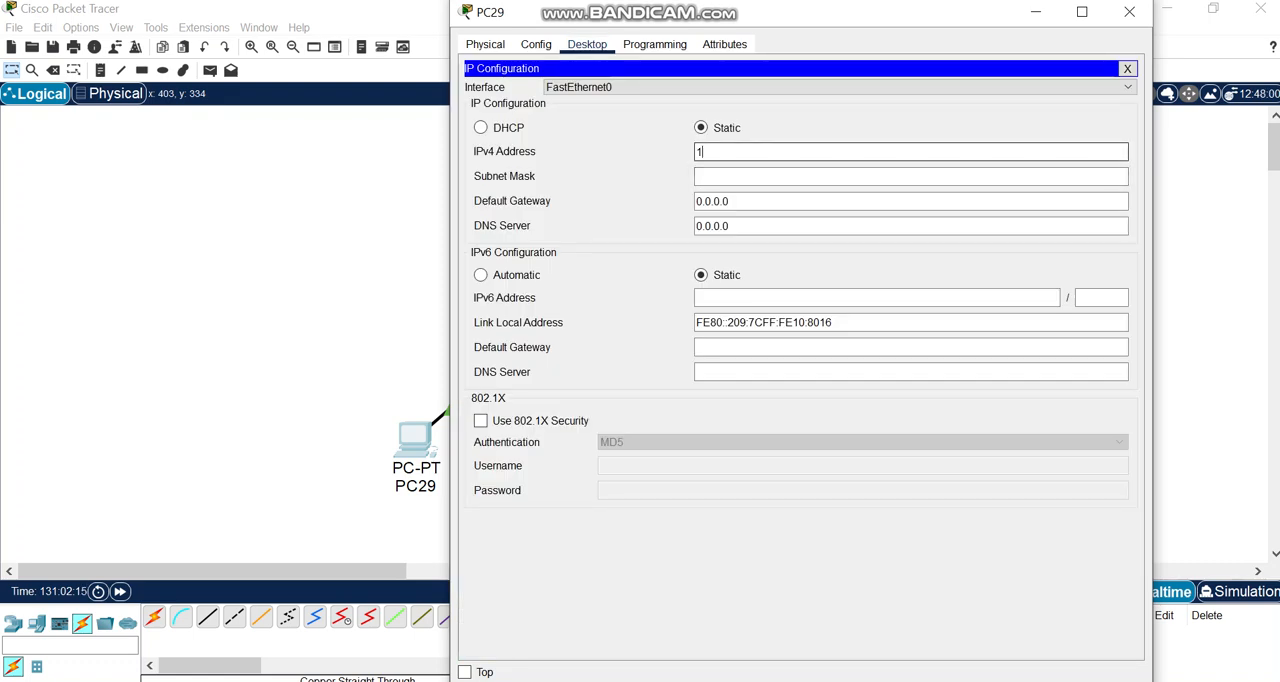
type("92.168.1.2")
left_click(743, 176)
Set PC29's IPv4 DNS server to 192.168.1.1 and close its configuration window.
left_click(733, 226)
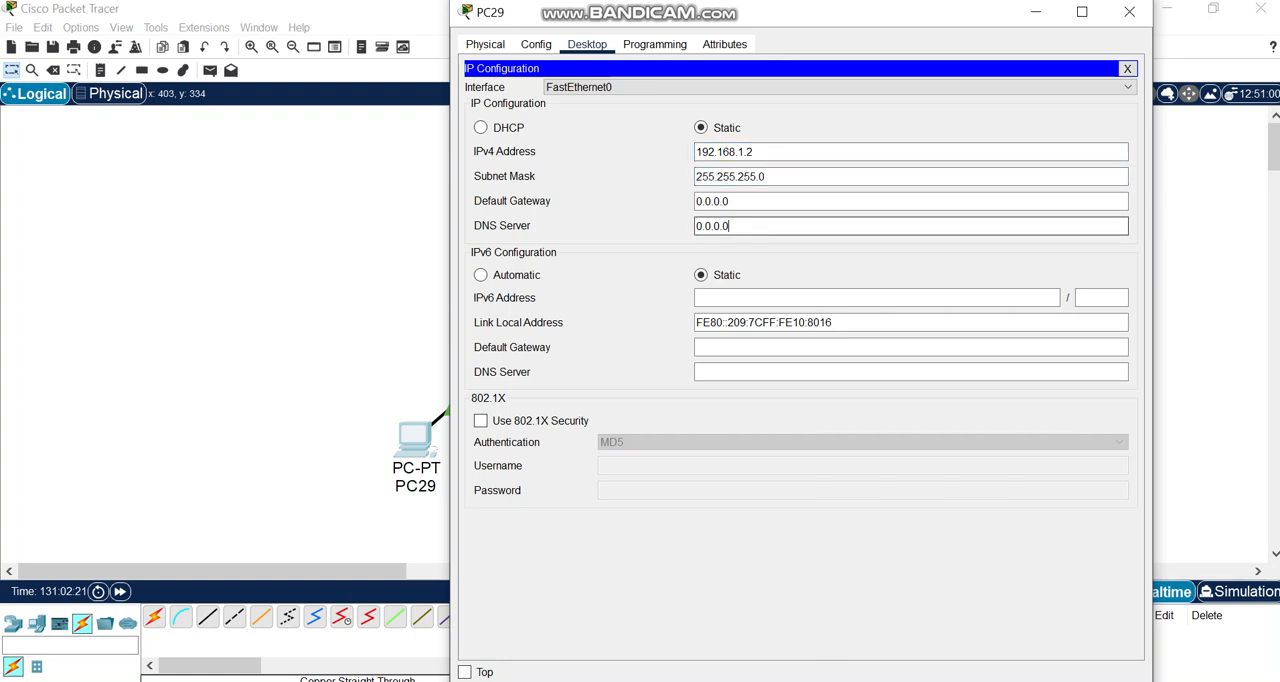
key("BackSpace")
key("BackSpace")
key("BackSpace")
type("192.168.1.1")
left_click(1129, 12)
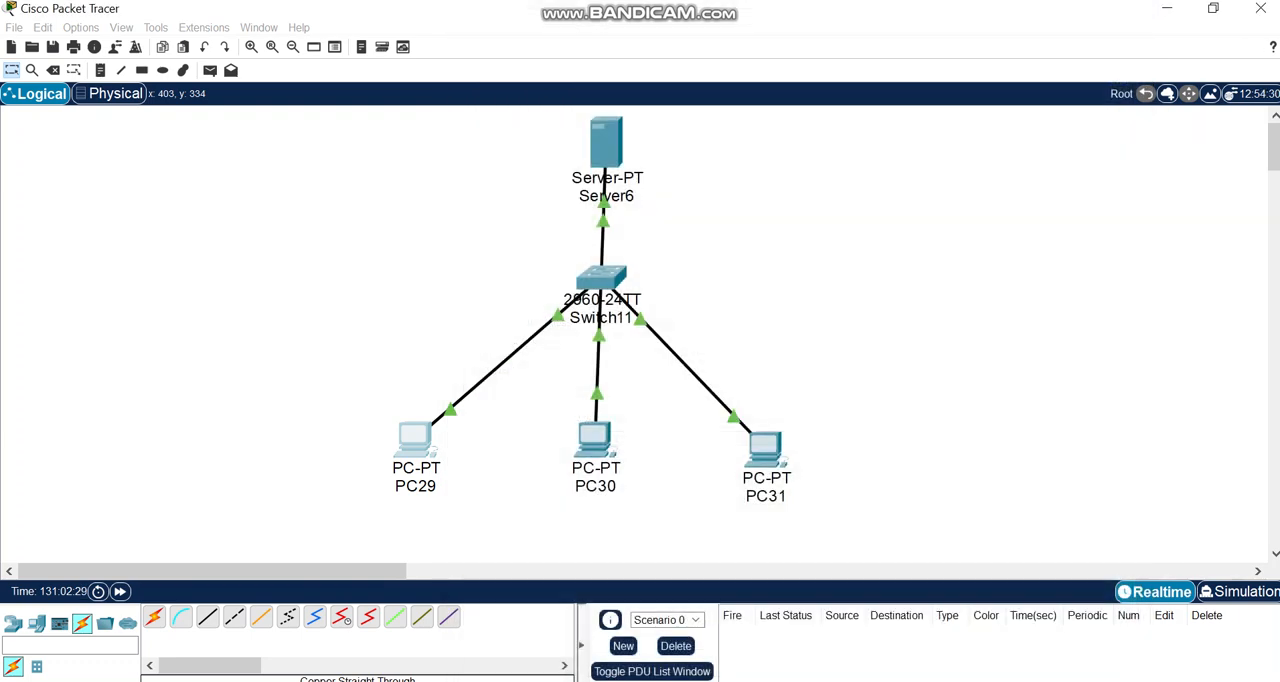
Give PC30 the static IPv4 address 192.168.1.3 with subnet mask 255.255.255.0.
left_click(598, 438)
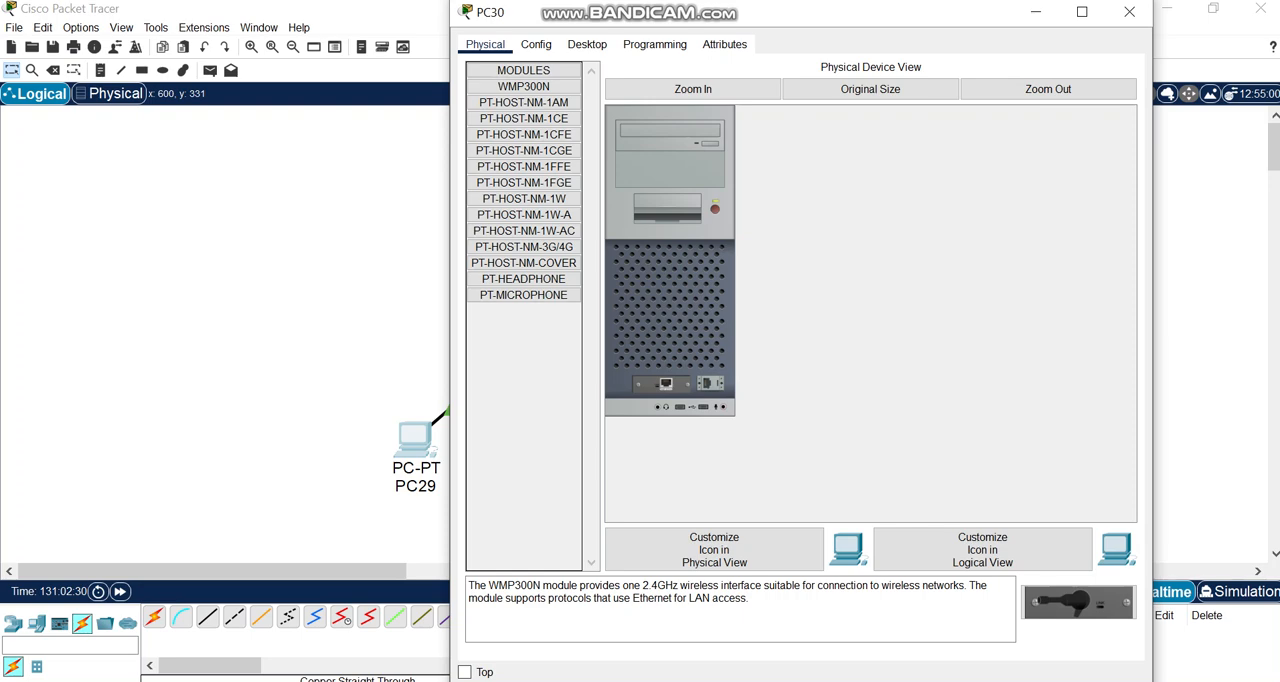
left_click(587, 44)
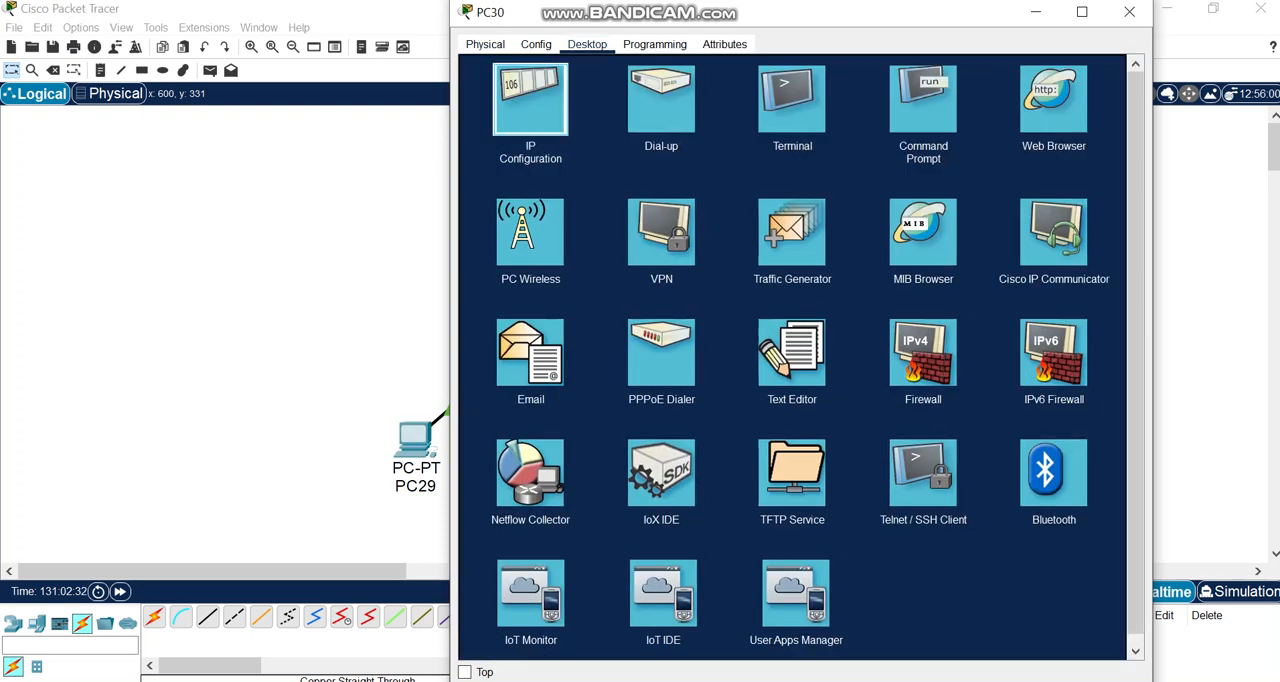
left_click(530, 100)
type("192.1")
type(".")
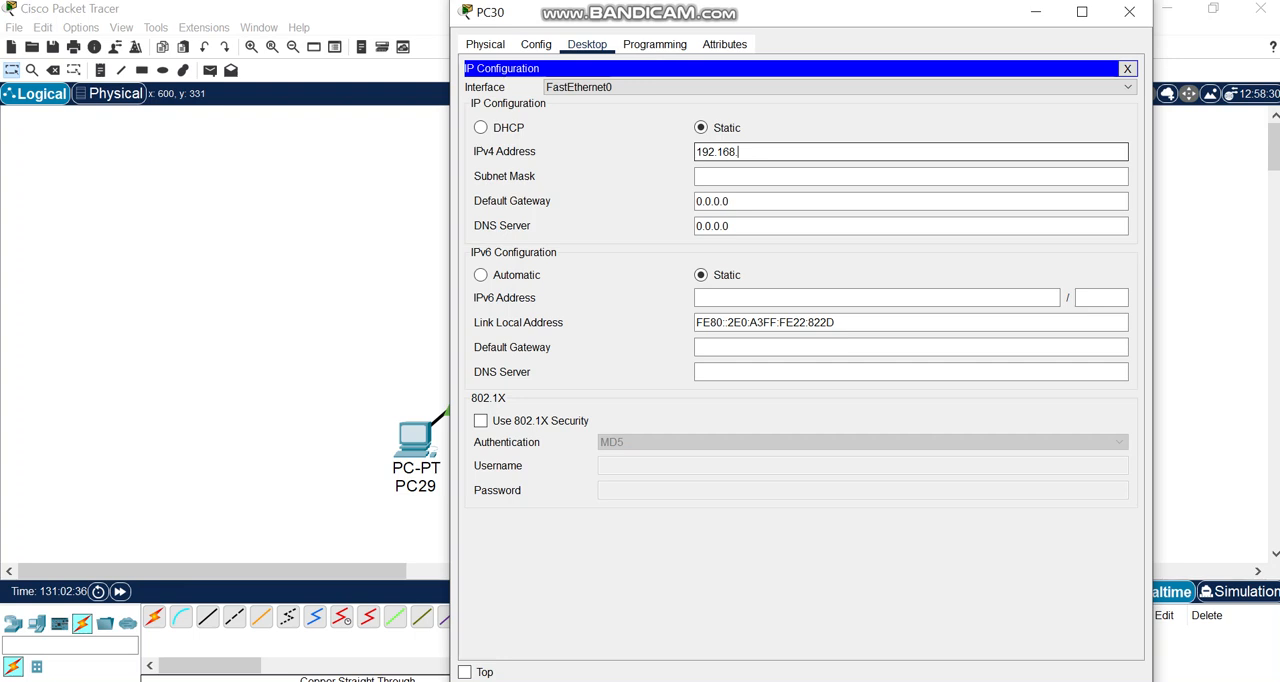
type("1.3")
left_click(740, 177)
Set PC30's IPv4 DNS server to 192.168.1.1 and close its configuration window.
left_click(730, 226)
key("BackSpace")
key("BackSpace")
key("BackSpace")
key("BackSpace")
key("BackSpace")
key("BackSpace")
key("BackSpace")
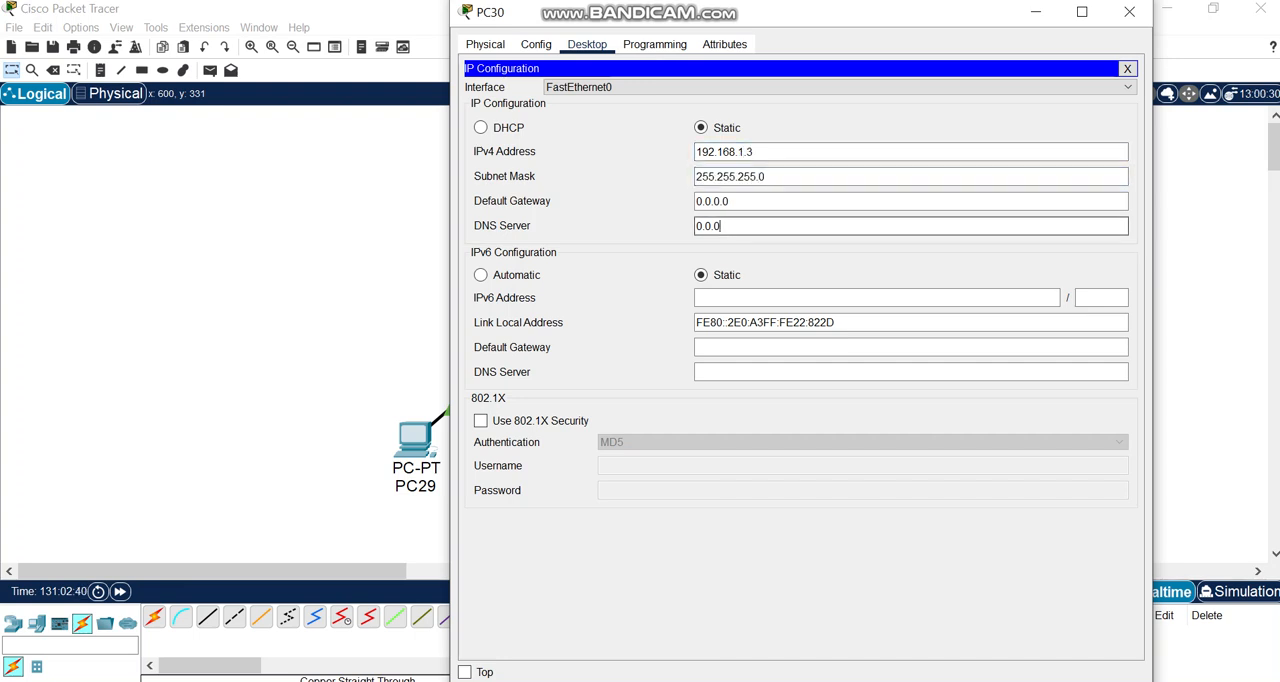
type("192.168.1.1")
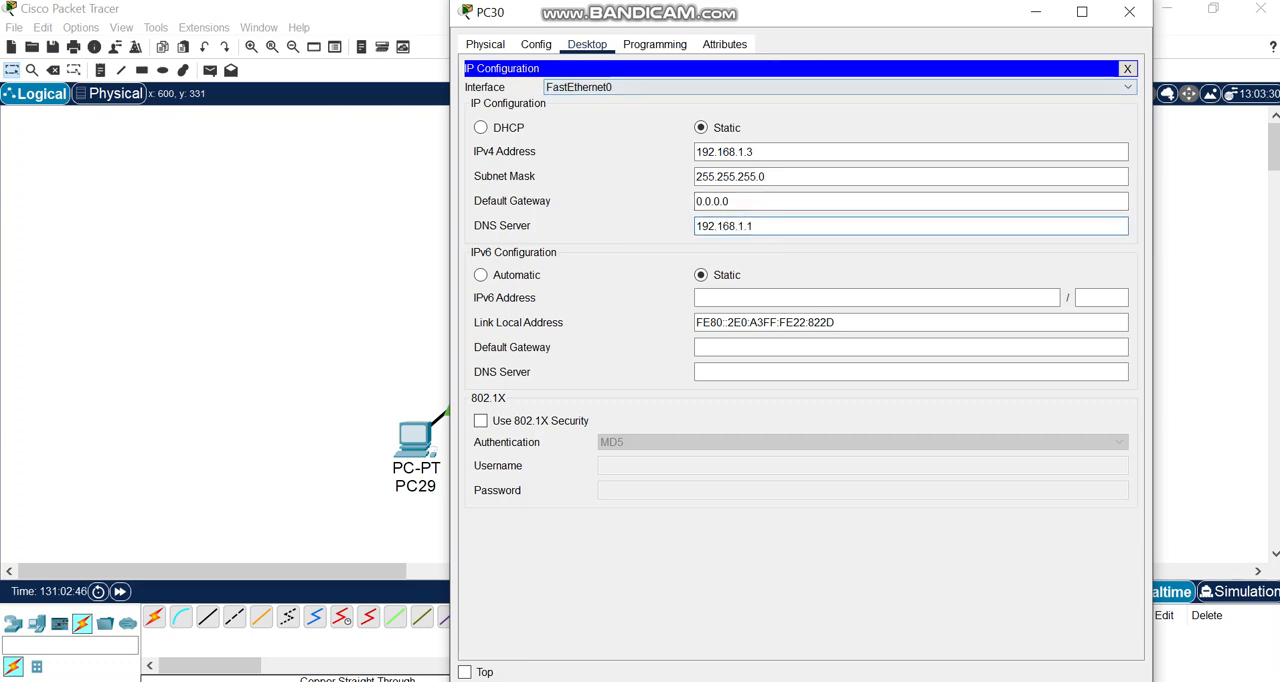
left_click(1129, 12)
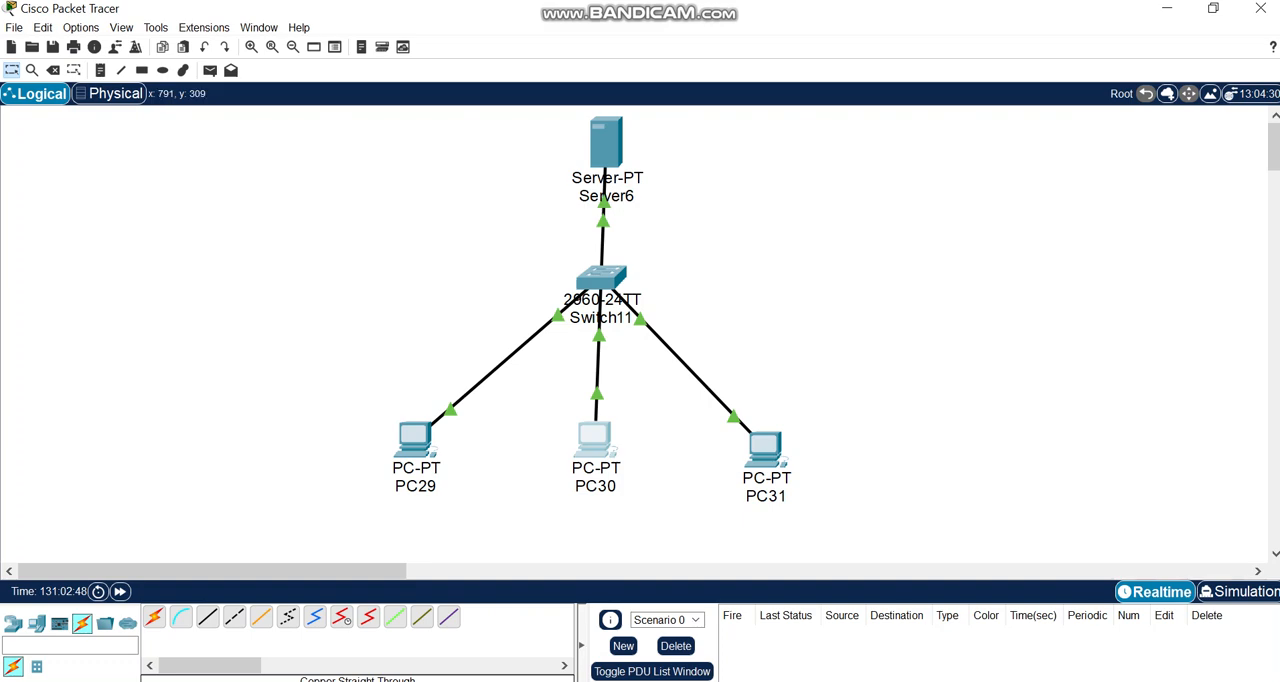
Give PC31 the static IPv4 address 192.168.1.6 with subnet mask 255.255.255.0.
left_click(765, 450)
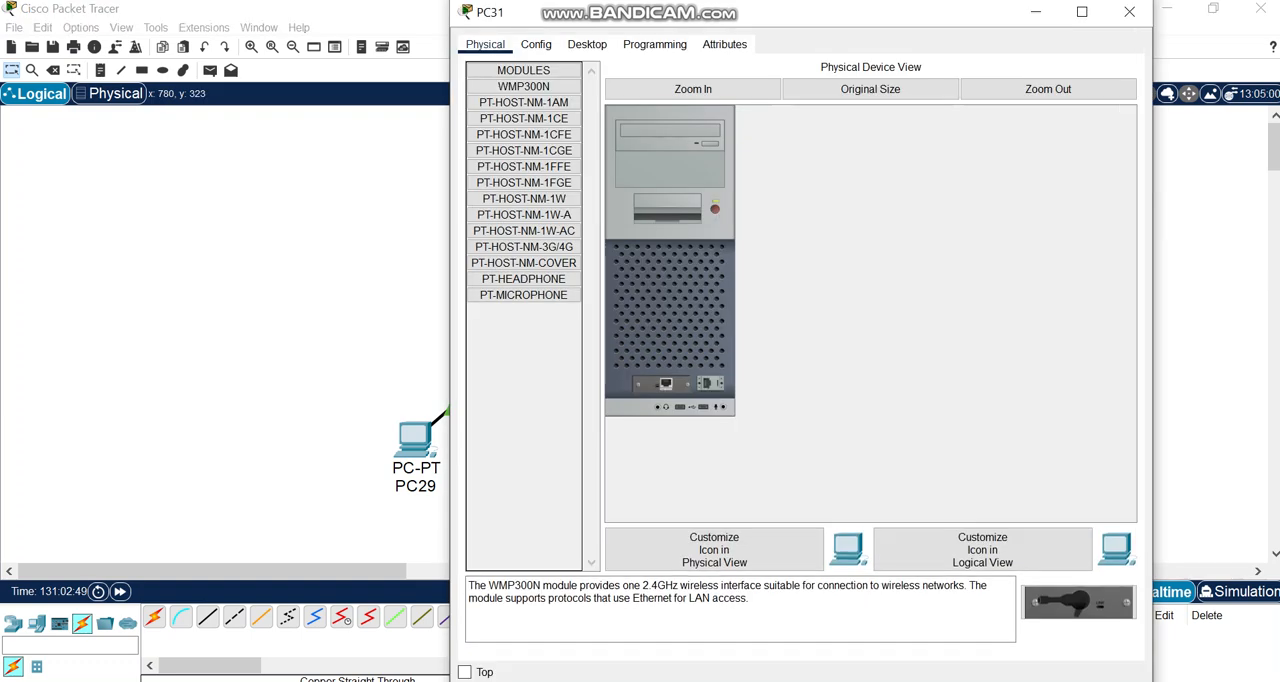
left_click(587, 44)
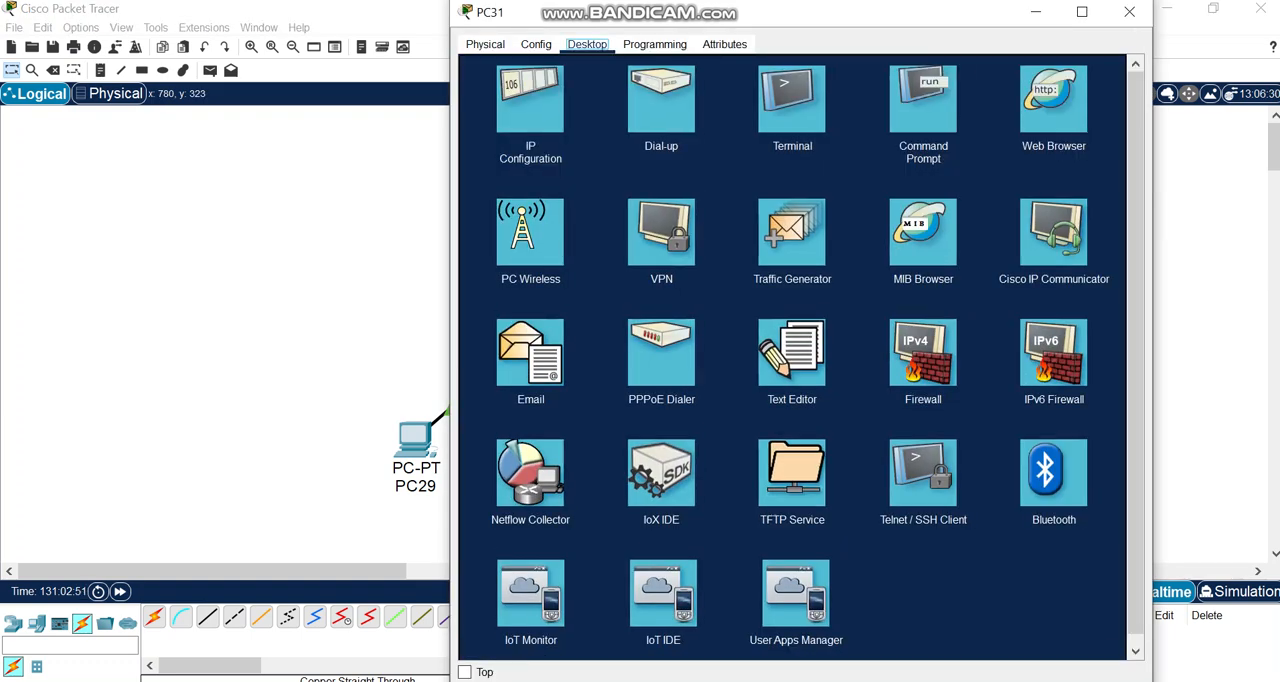
left_click(530, 100)
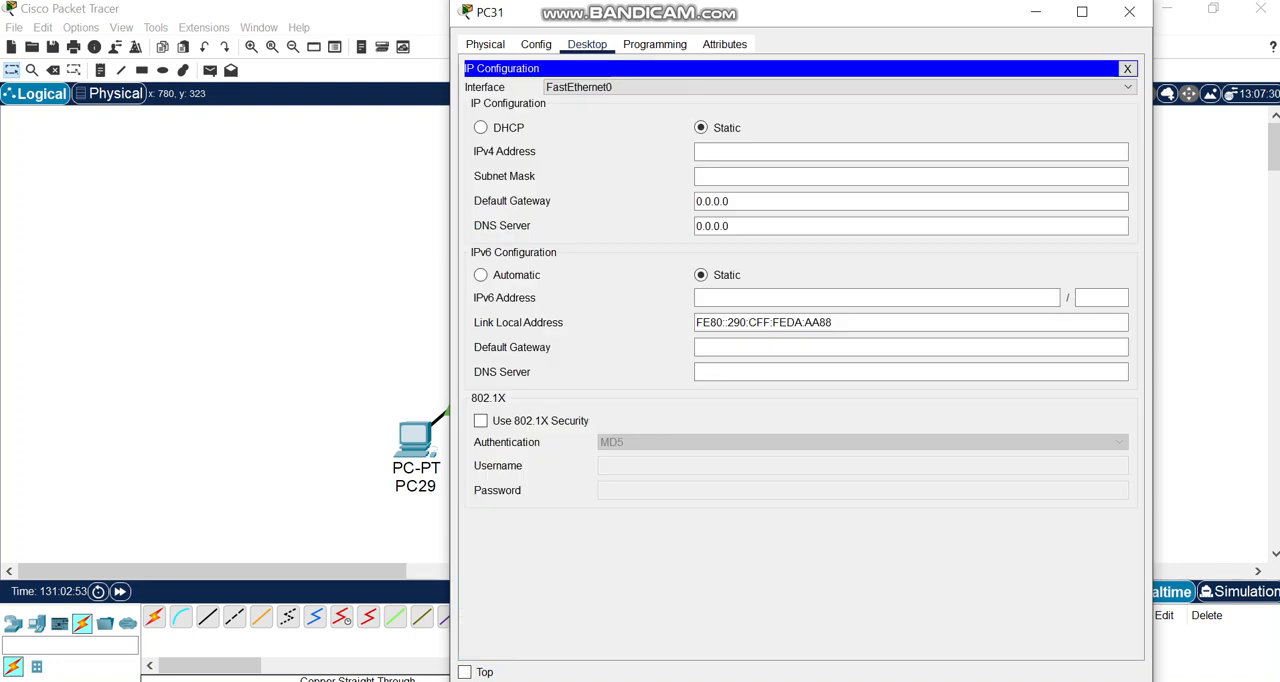
left_click(800, 152)
type("192")
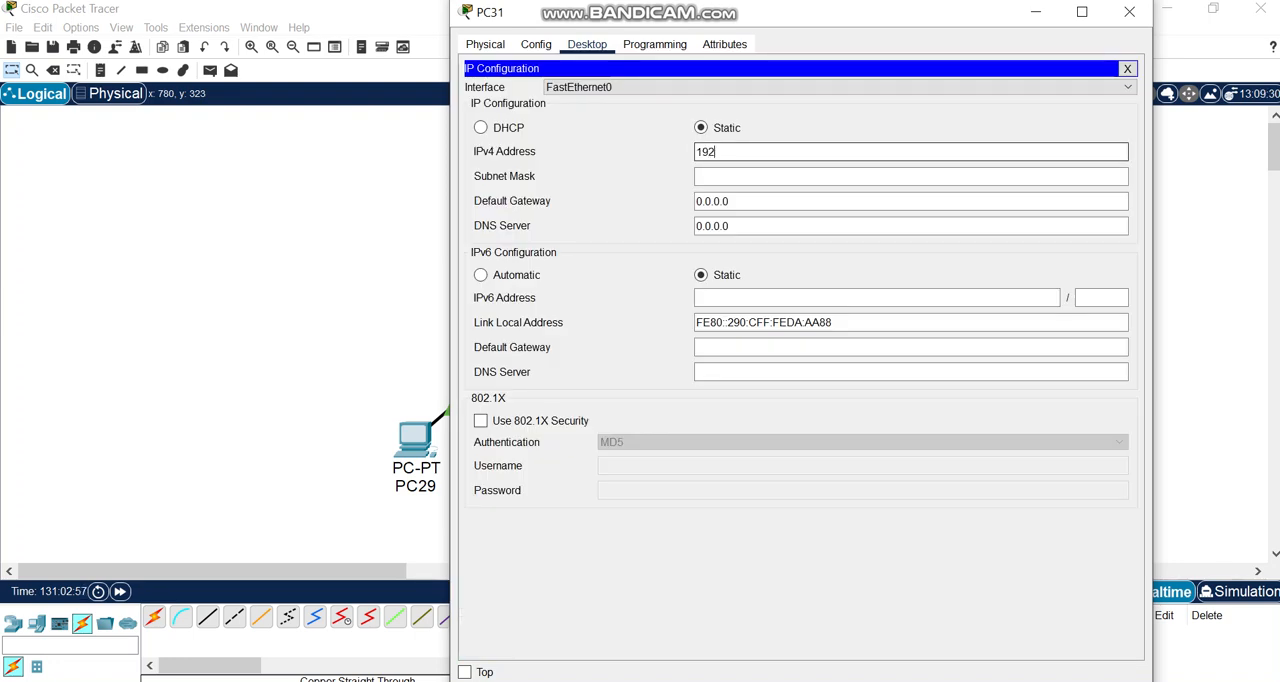
type(".168.1")
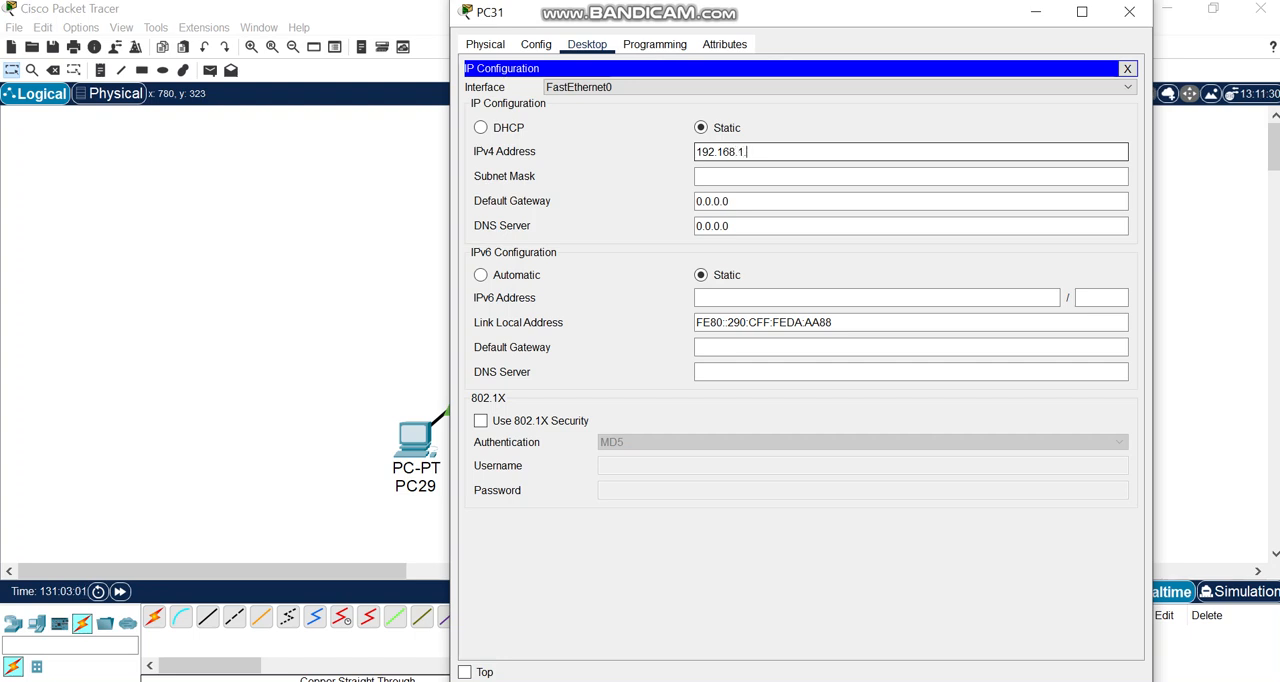
type(".6")
left_click(730, 177)
Set PC31's IPv4 DNS server to 192.168.1.1 and close its configuration window.
left_click(730, 226)
key("BackSpace")
key("BackSpace")
key("BackSpace")
key("BackSpace")
key("BackSpace")
key("BackSpace")
key("BackSpace")
type("19")
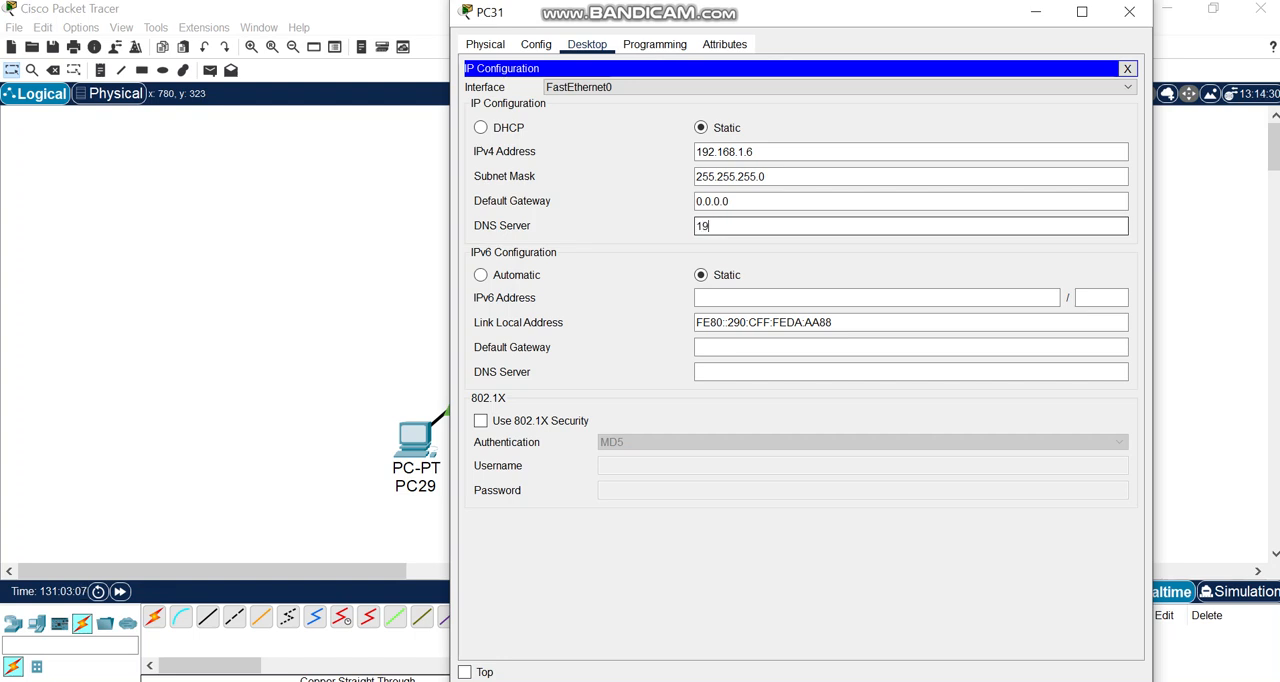
type("2.168.1.1")
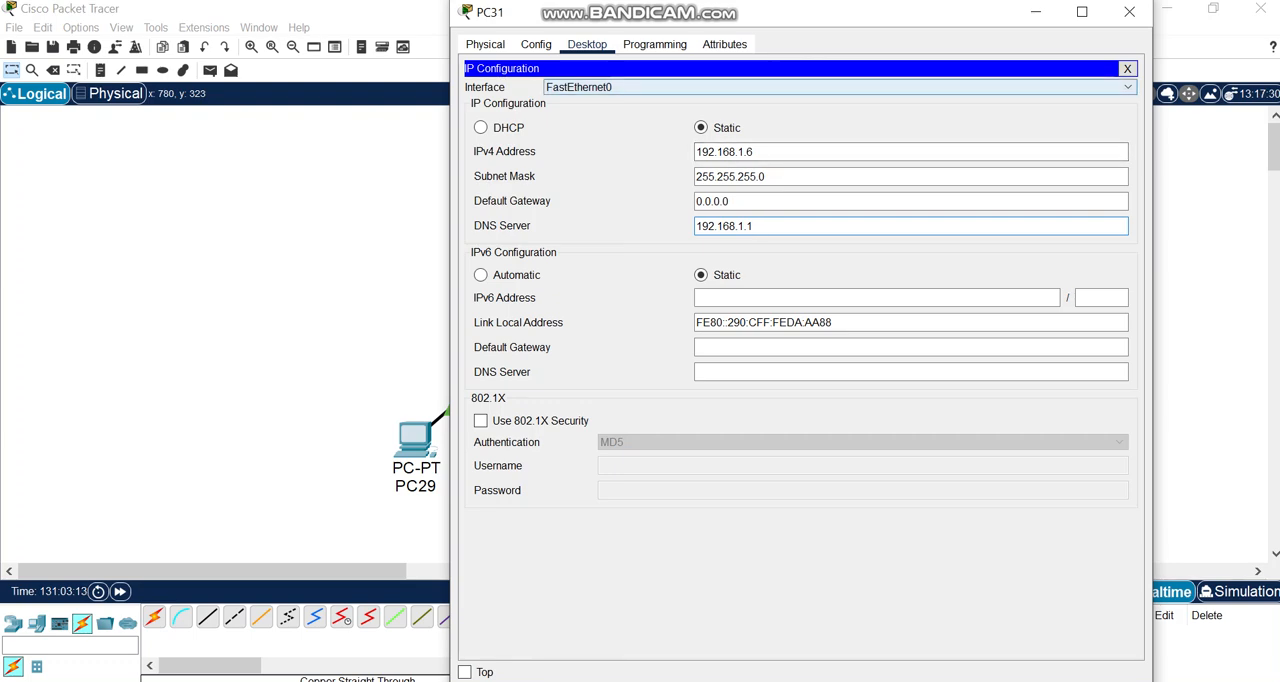
left_click(1129, 12)
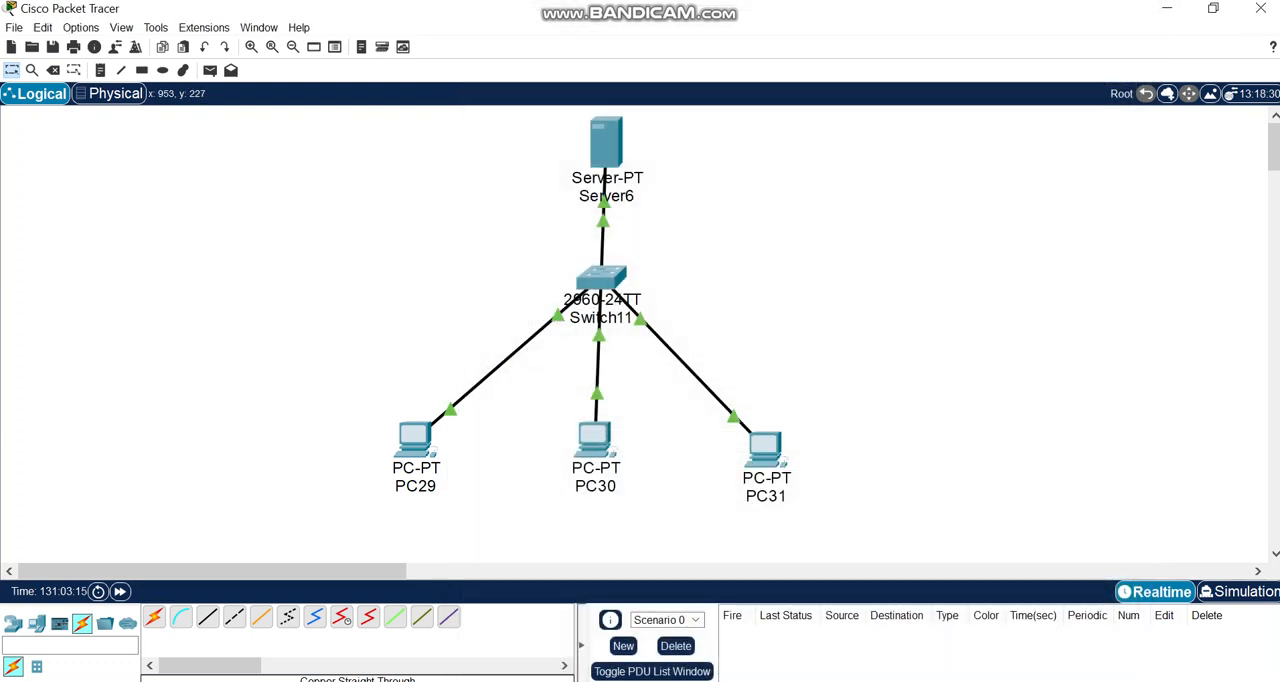
double_click(414, 438)
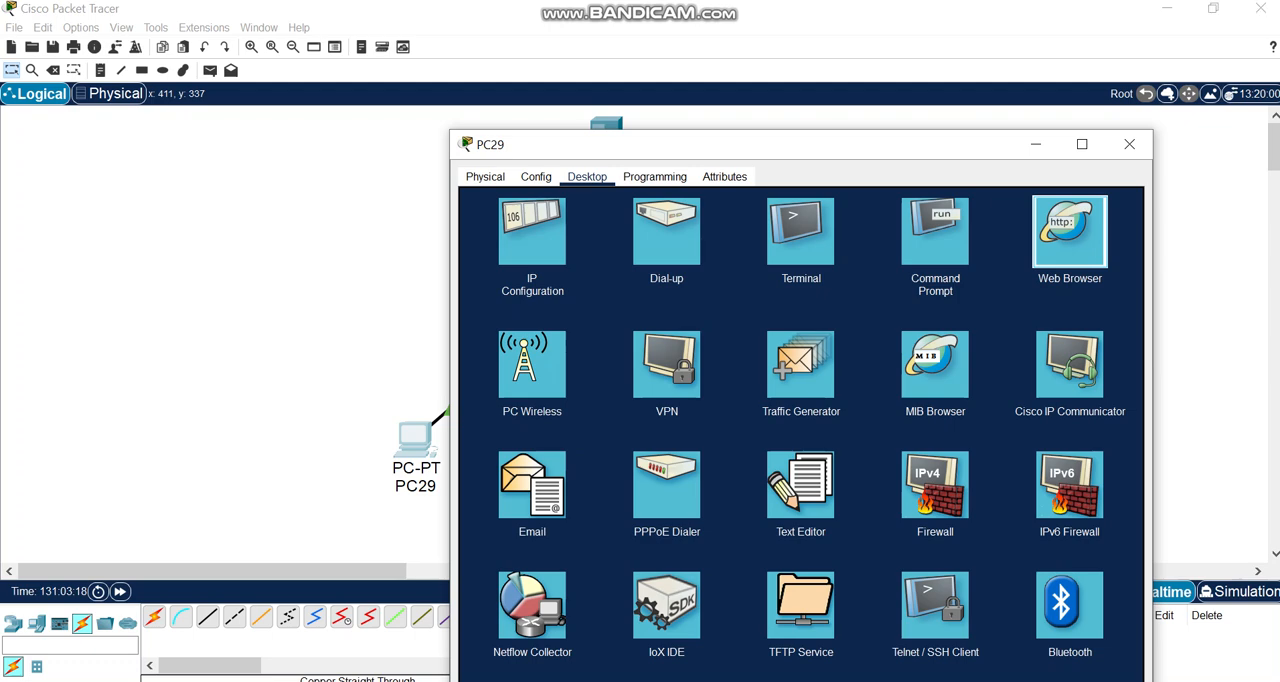
left_click(1069, 231)
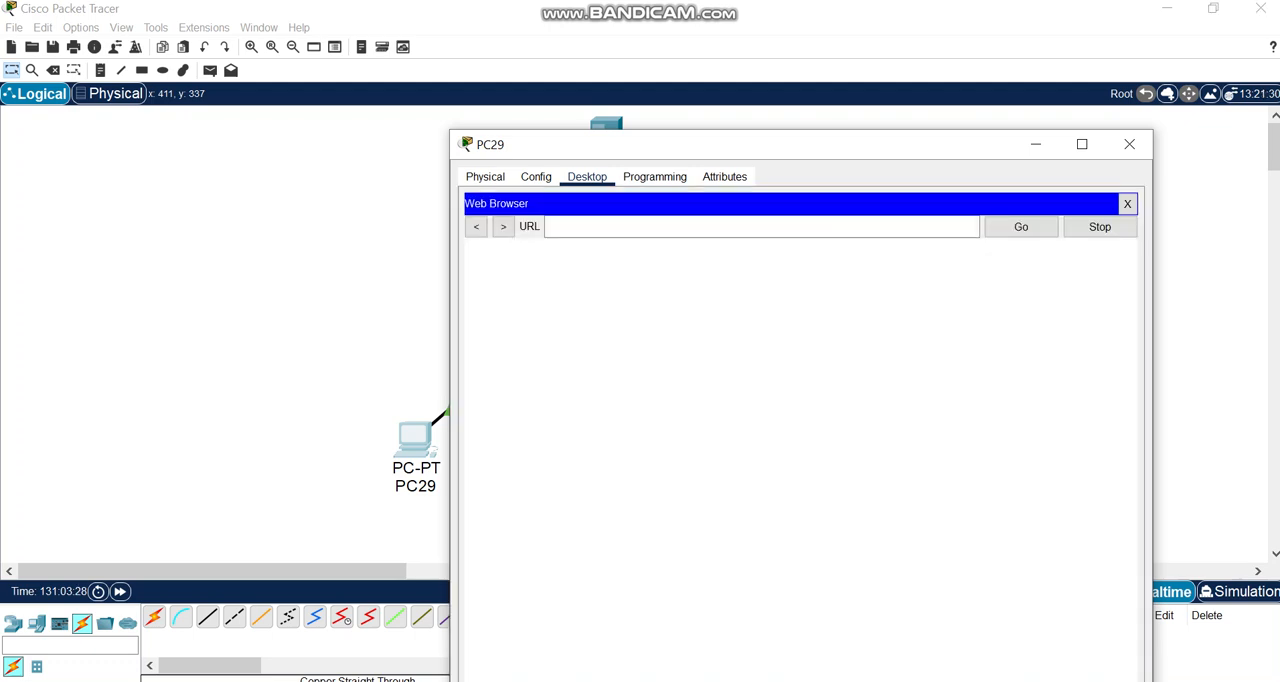
left_click(762, 227)
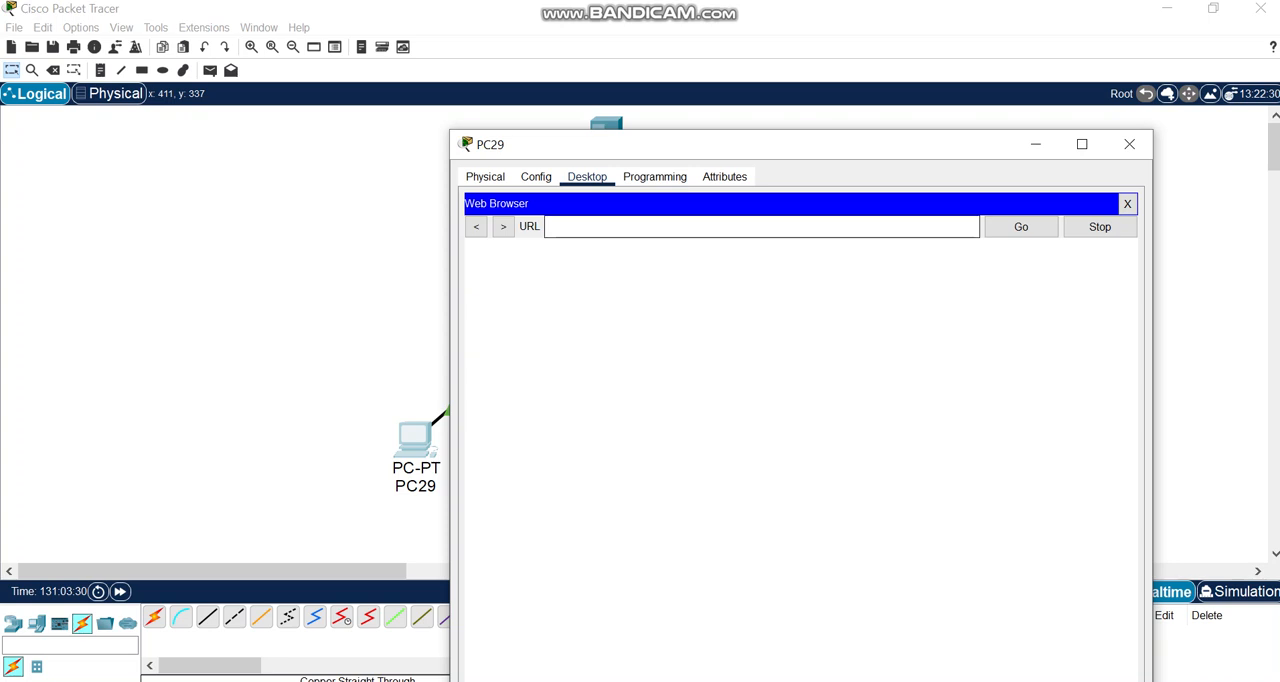
type("www.ph")
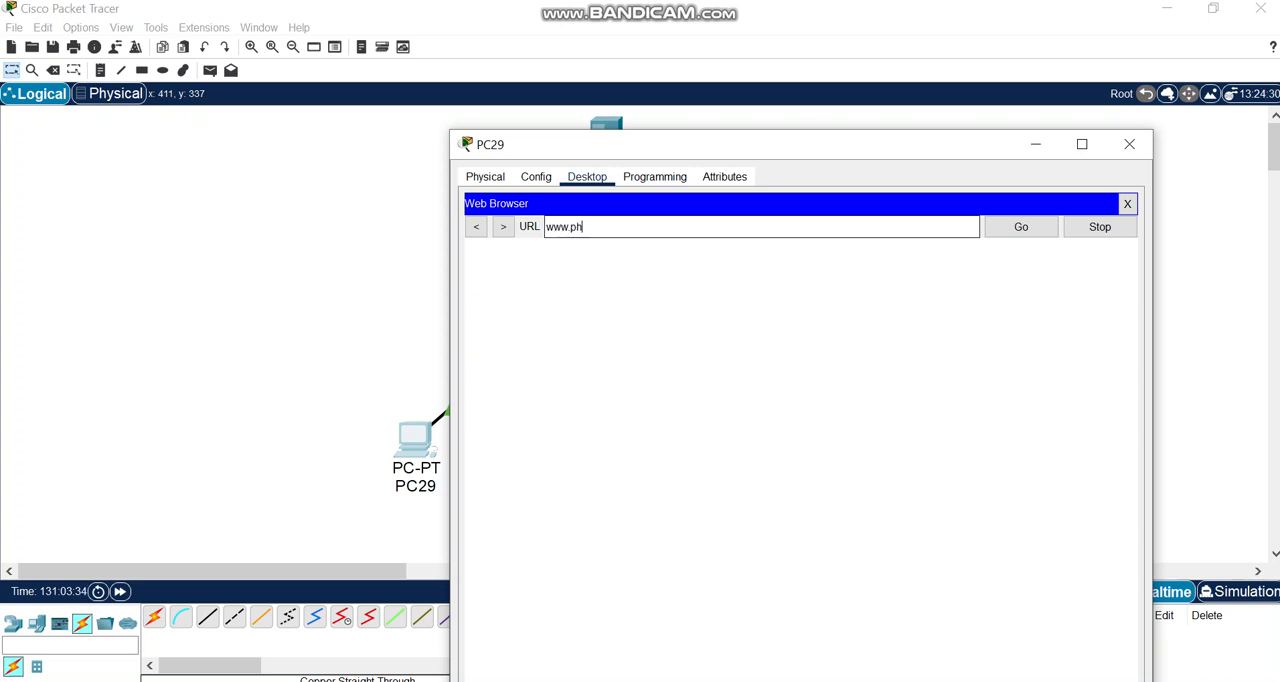
type("iltech.com")
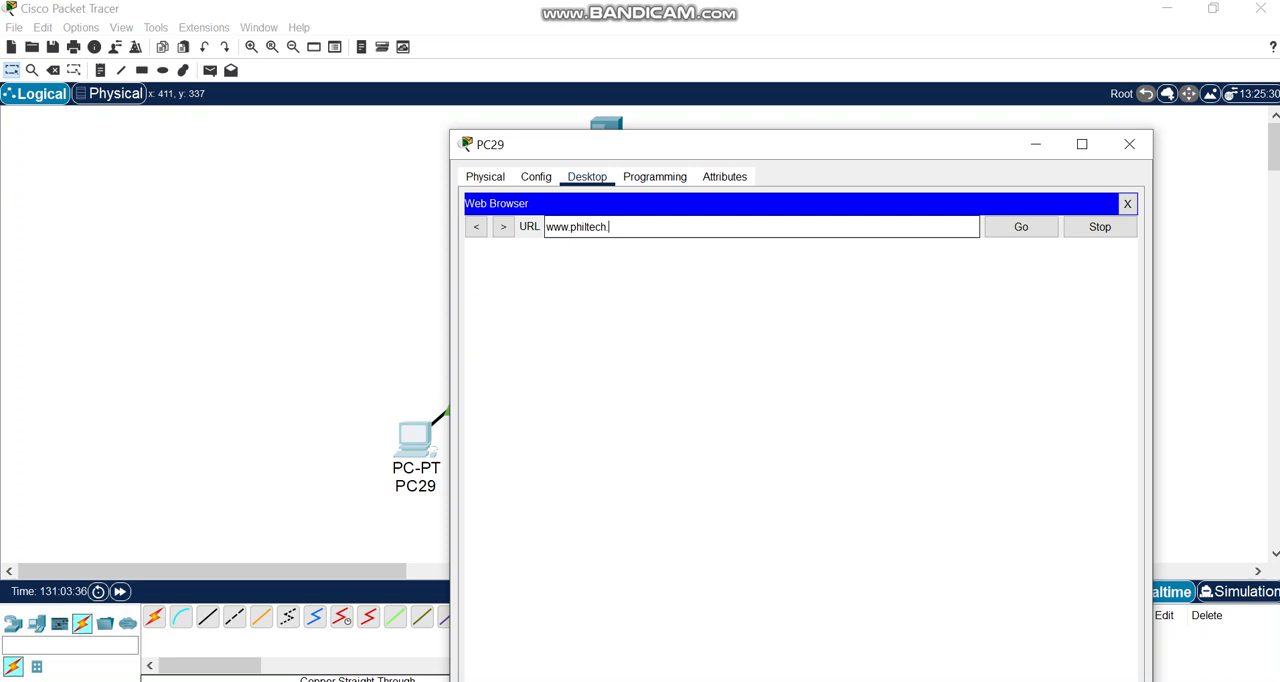
key("Return")
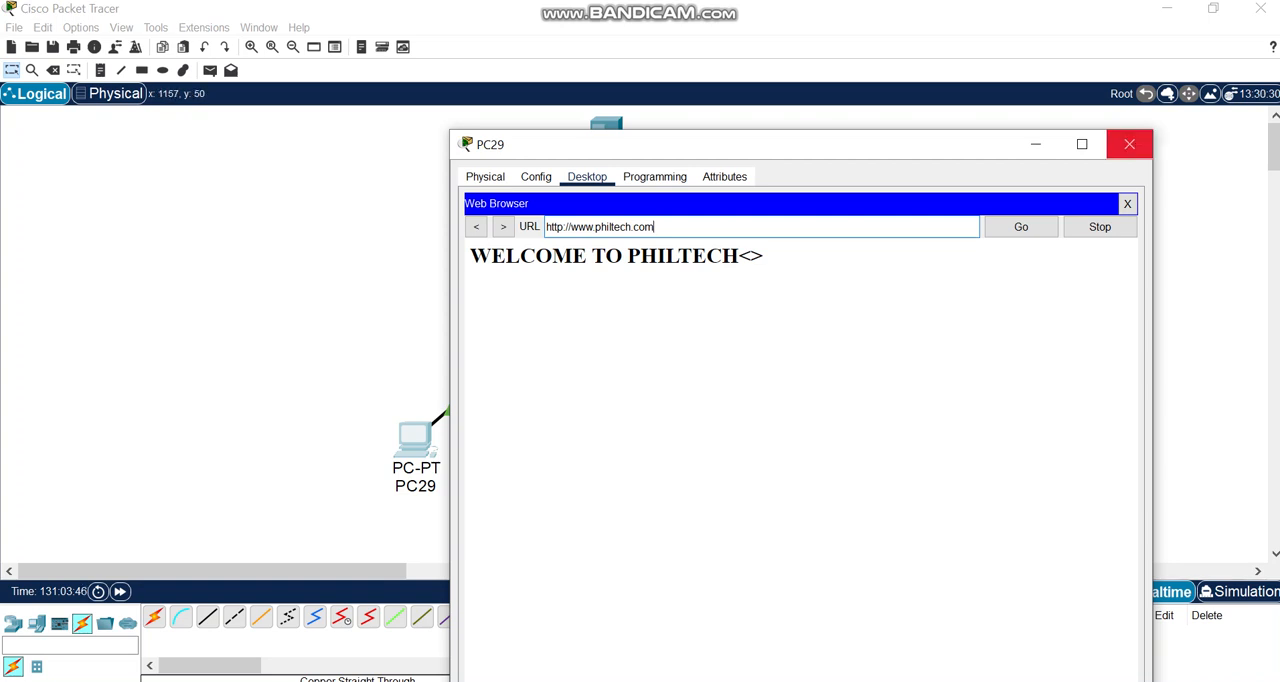
left_click(1129, 144)
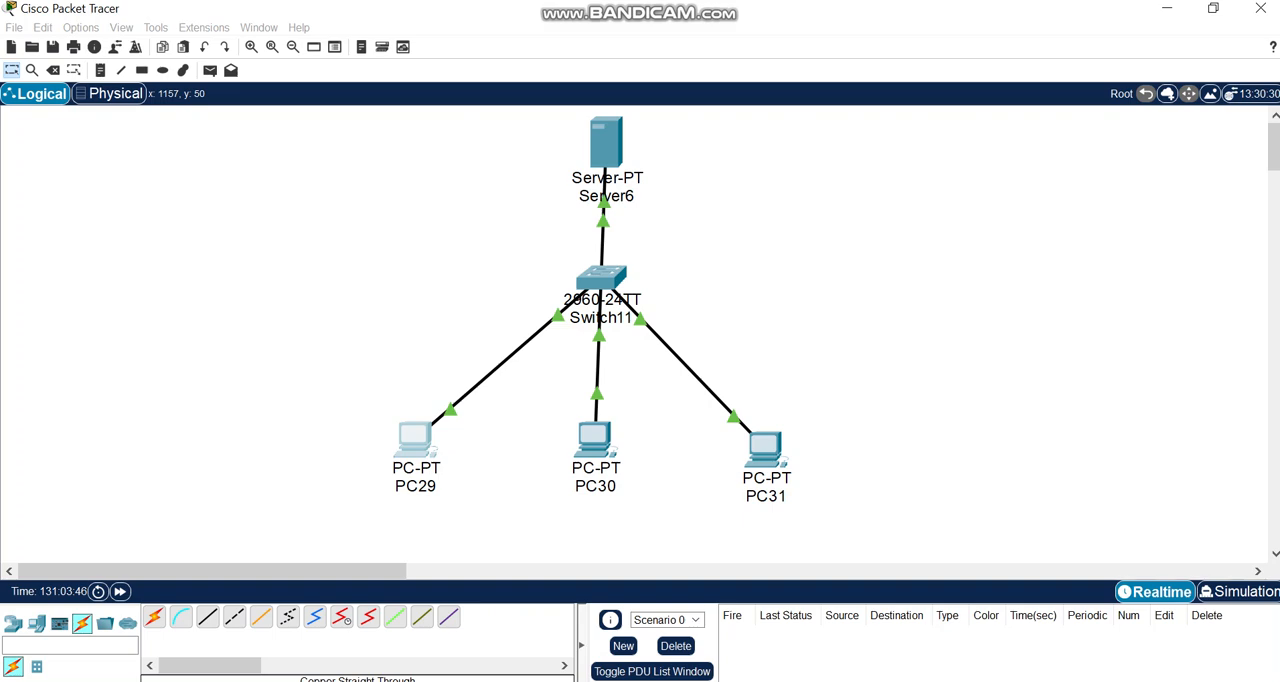
left_click(594, 440)
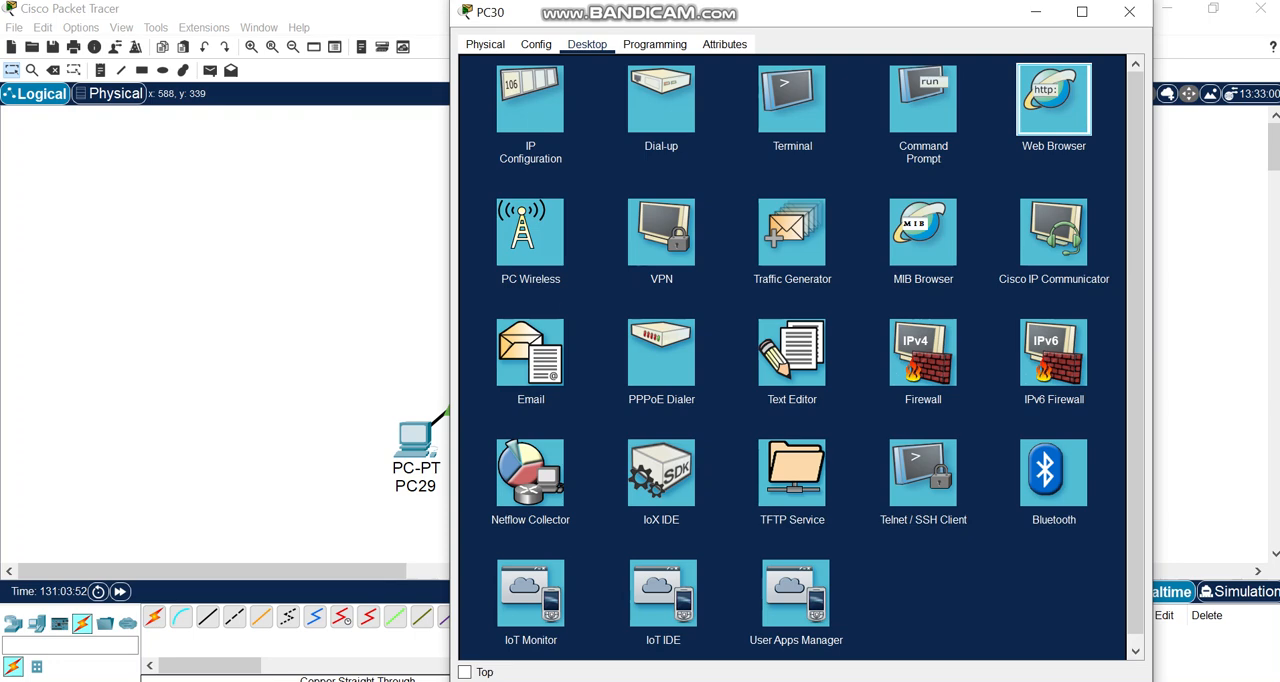
left_click(1053, 98)
left_click(762, 95)
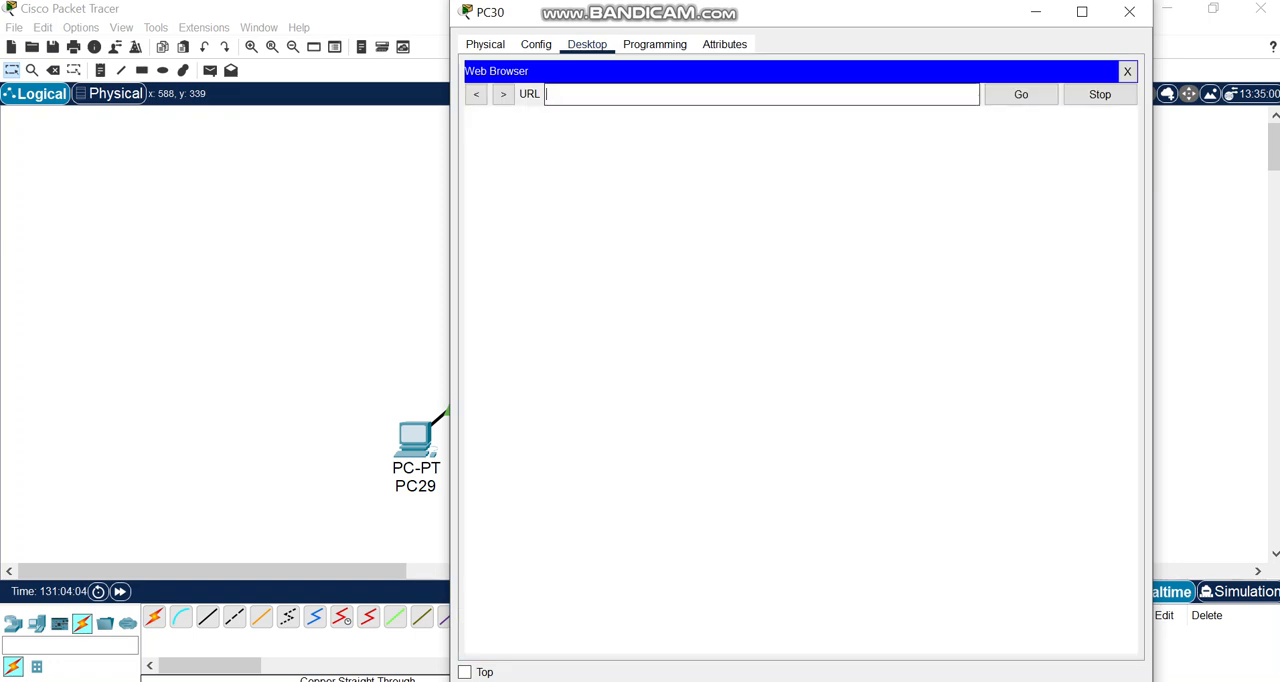
type("www.philtech.com")
key("Return")
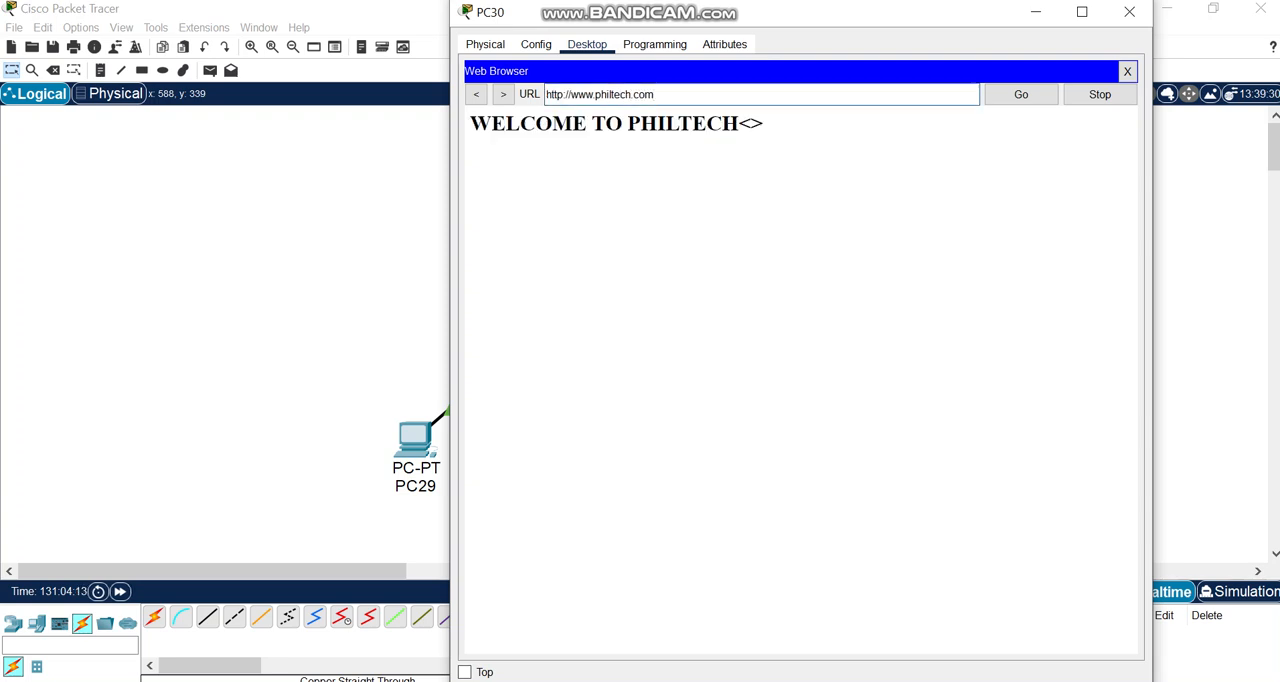
left_click(1129, 11)
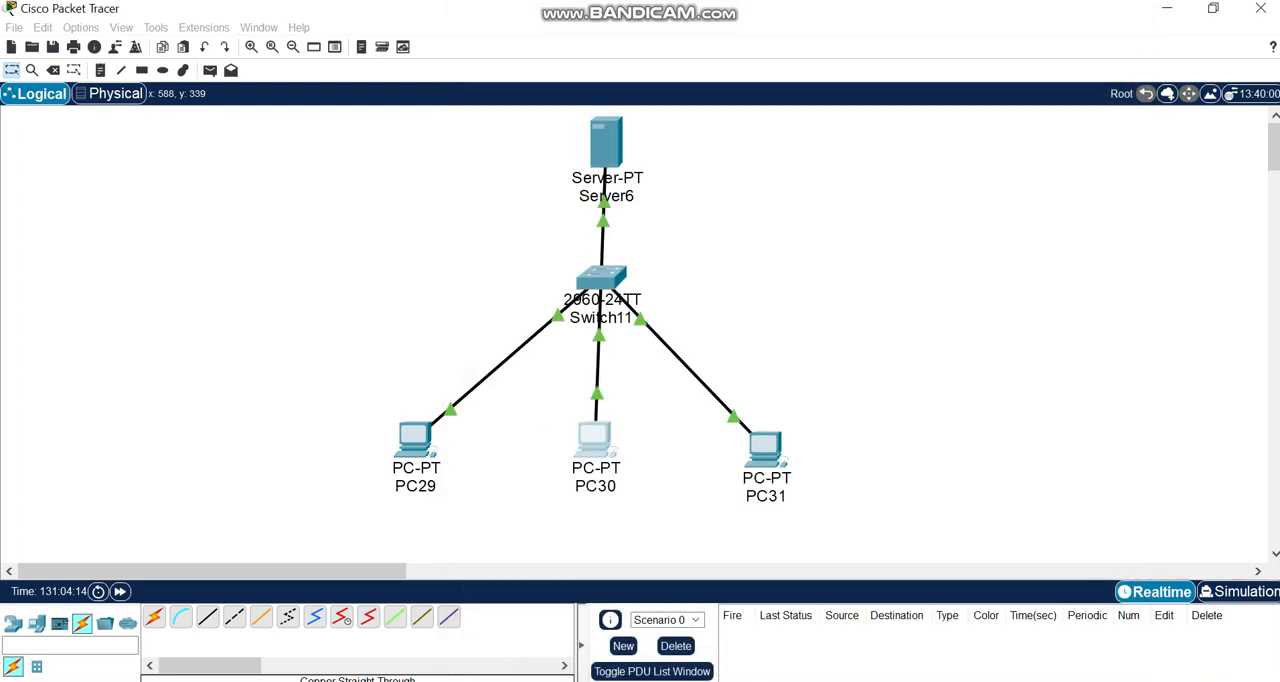
Load the site by the server's address 192.168.1.1 in PC31's web browser, and close the PC's window.
left_click(765, 450)
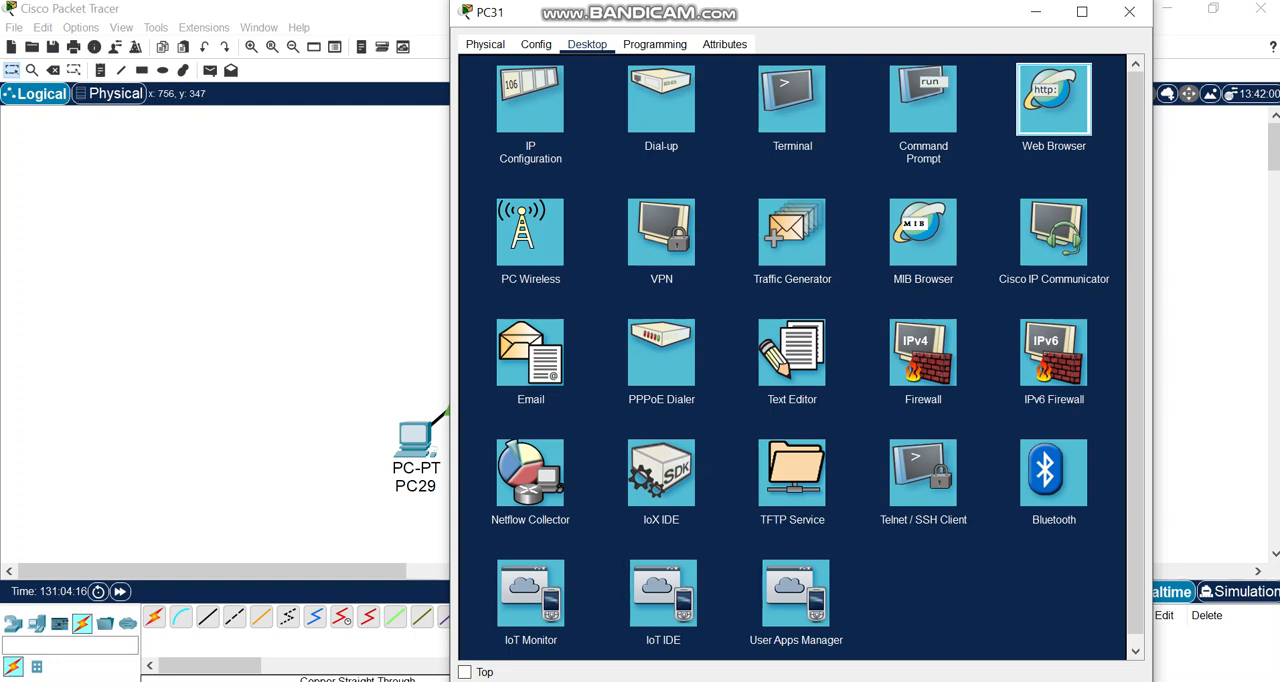
left_click(1054, 99)
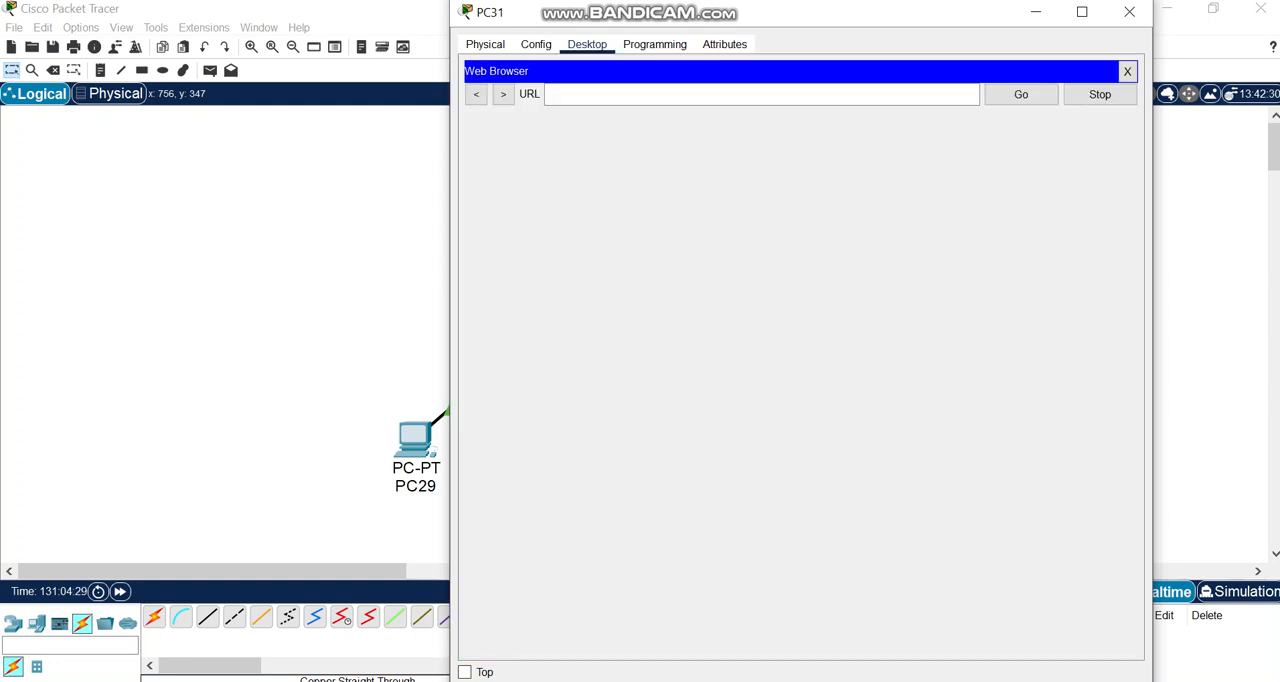
left_click(760, 94)
type("192.168")
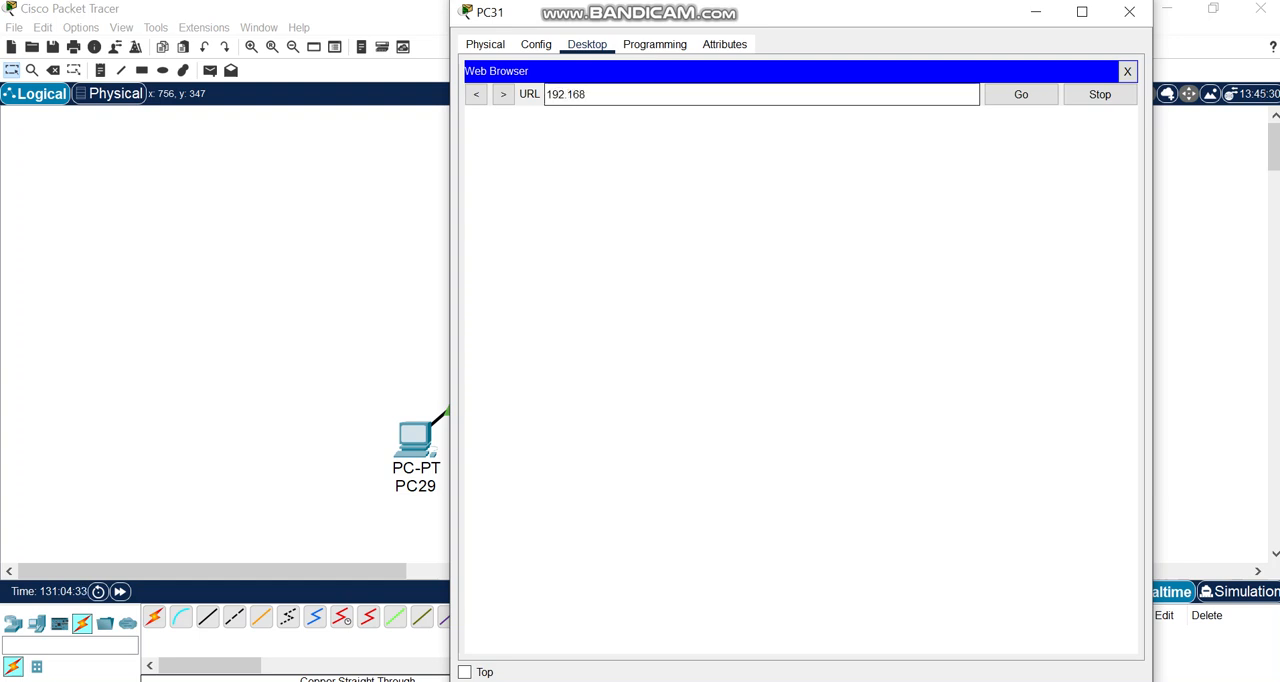
type(".1.1")
key("Return")
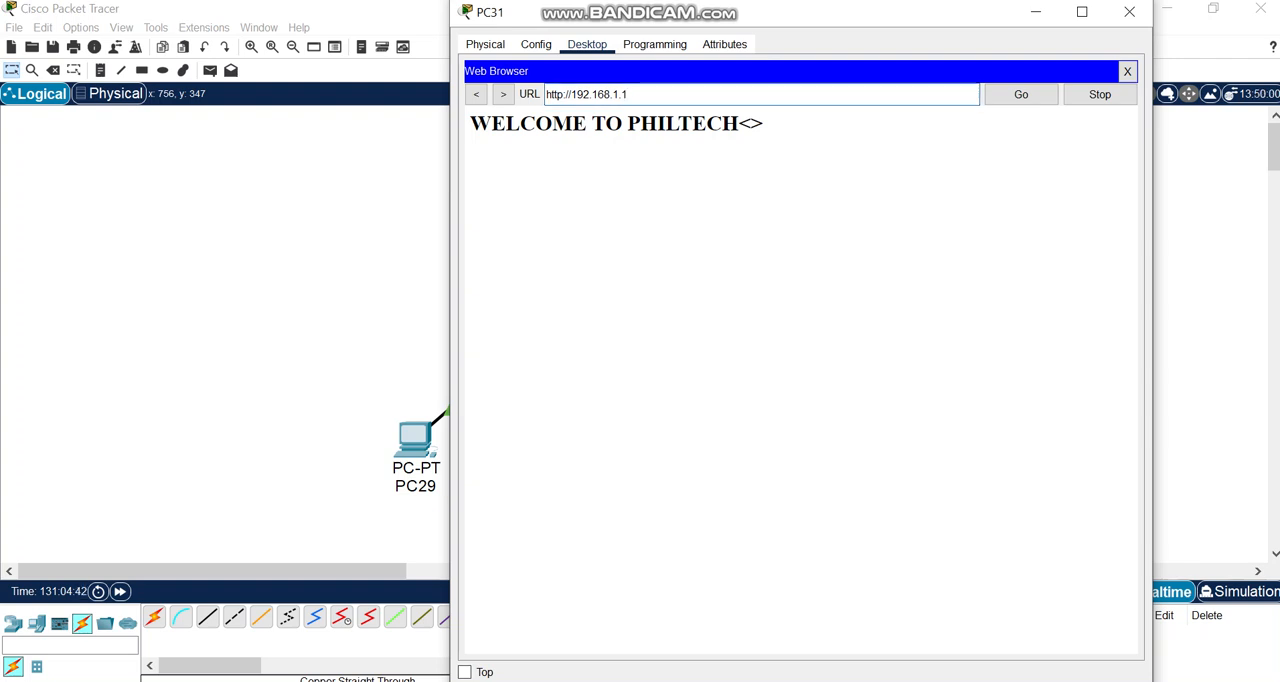
left_click(1129, 11)
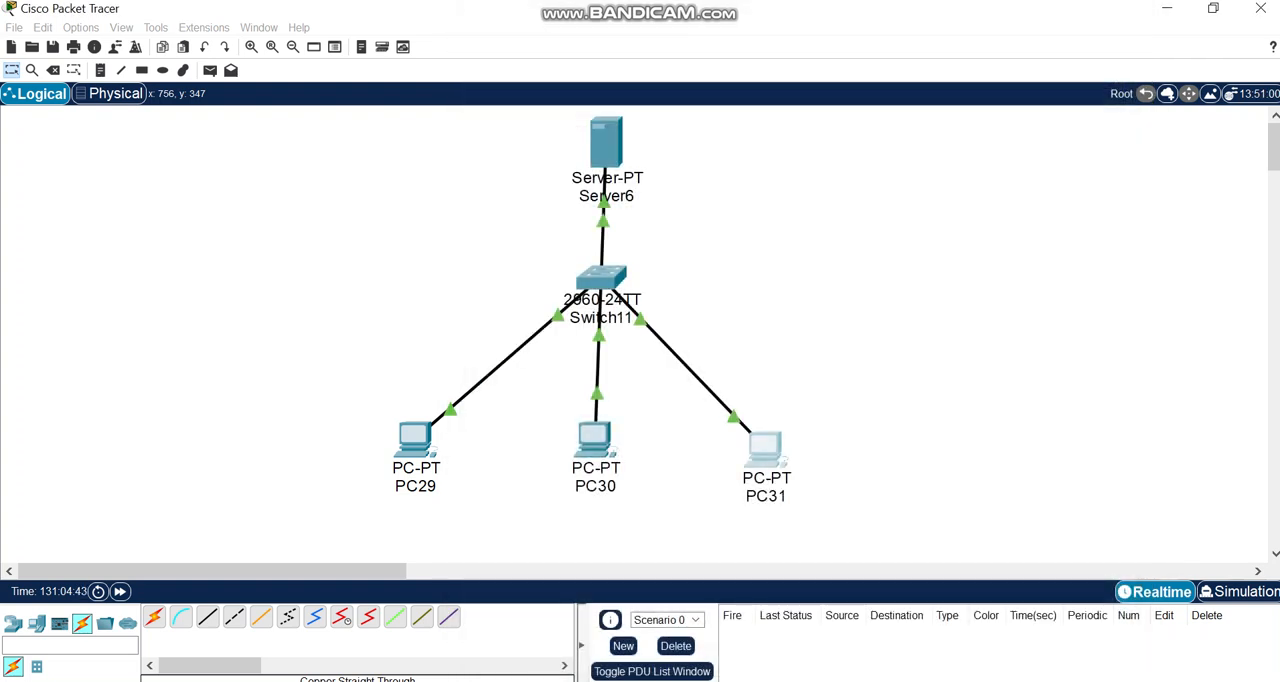
Place a fourth PC to the right of the switch, level with it.
left_click(36, 623)
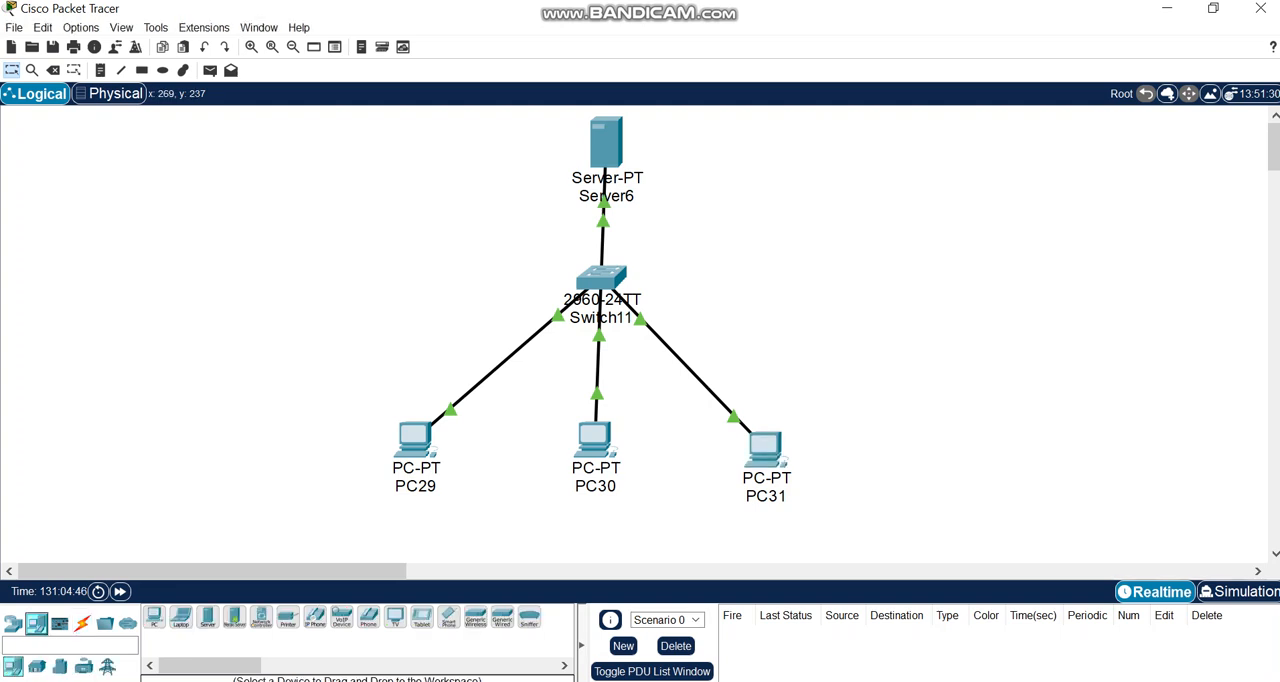
left_click(154, 617)
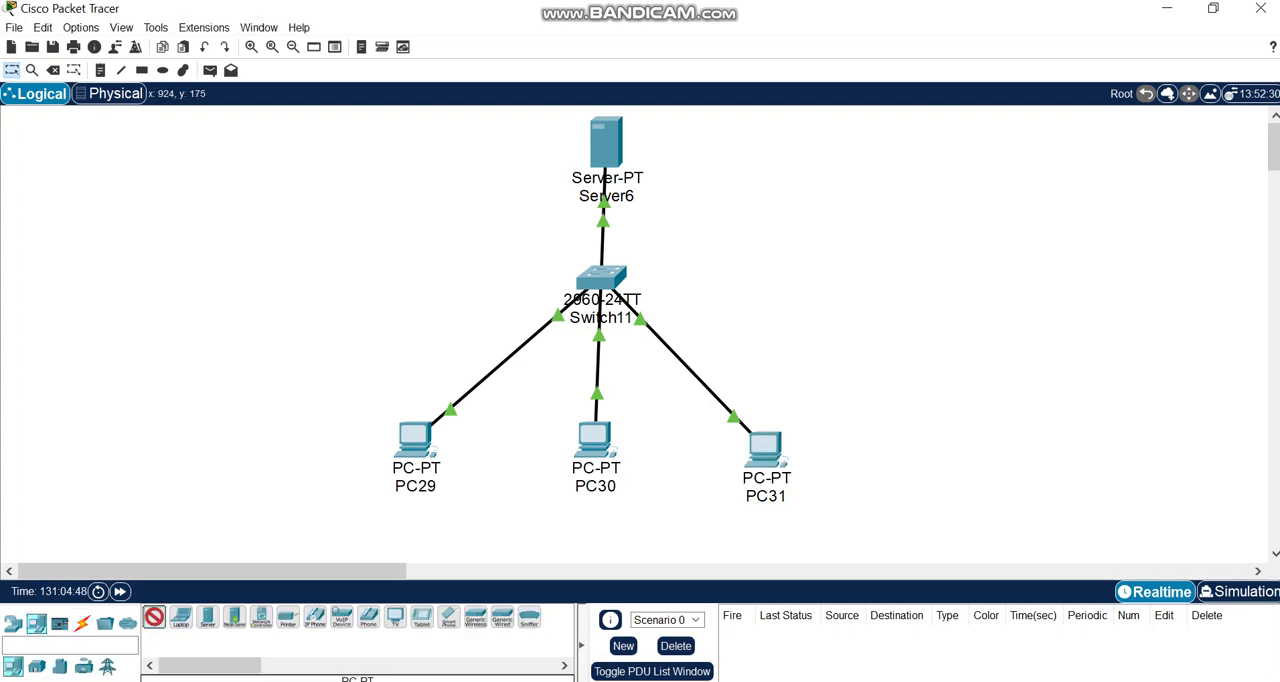
left_click(937, 290)
Connect Switch11's FastEthernet0/6 to PC32's FastEthernet0 with a copper straight-through cable.
left_click(82, 623)
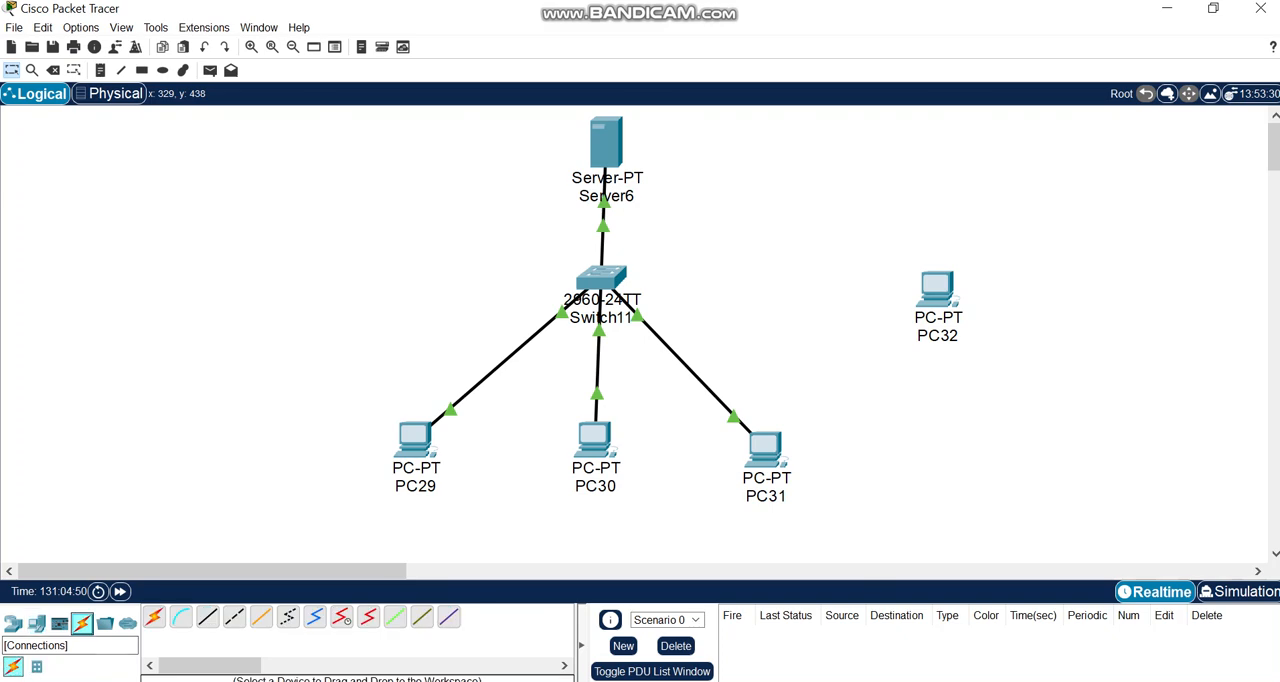
left_click(208, 617)
left_click(615, 287)
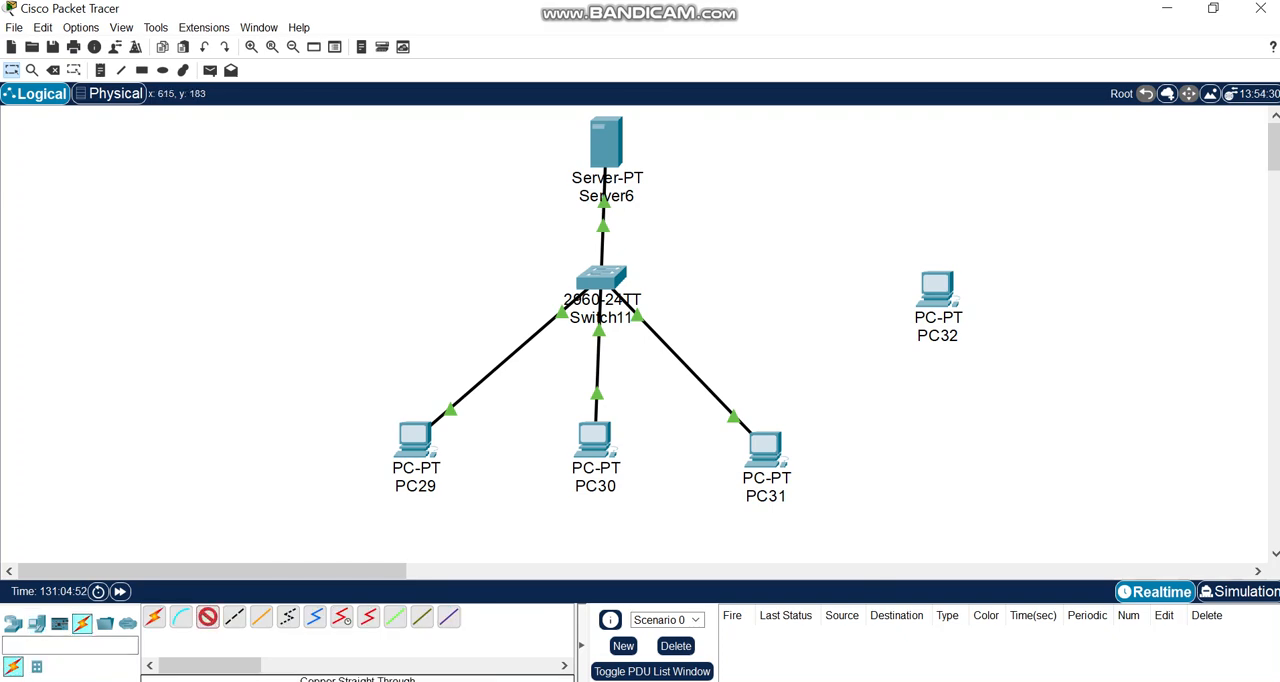
left_click(615, 287)
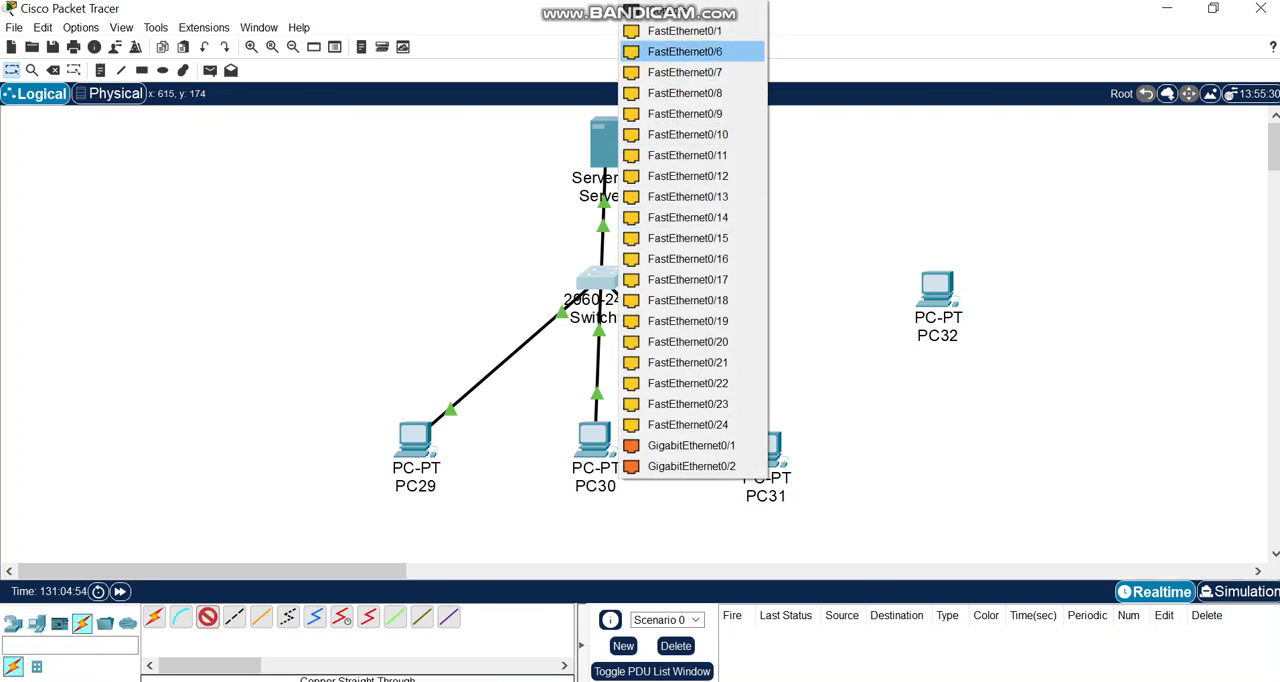
left_click(690, 51)
left_click(935, 292)
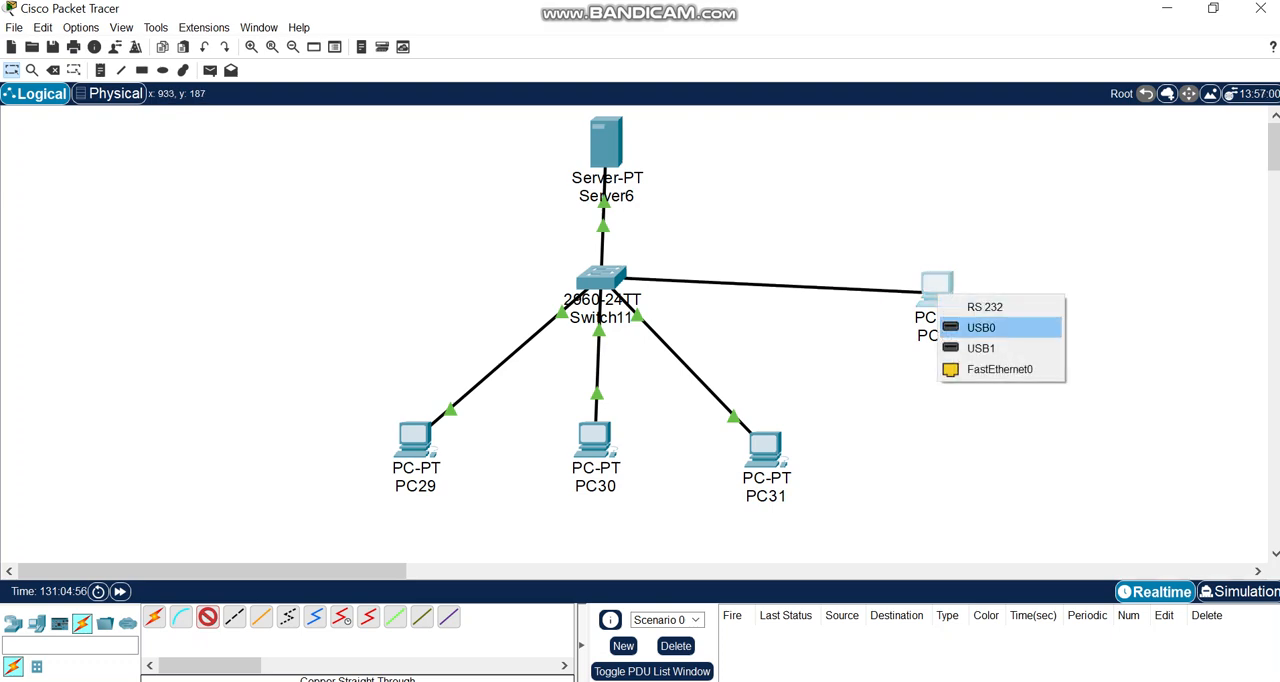
left_click(1000, 369)
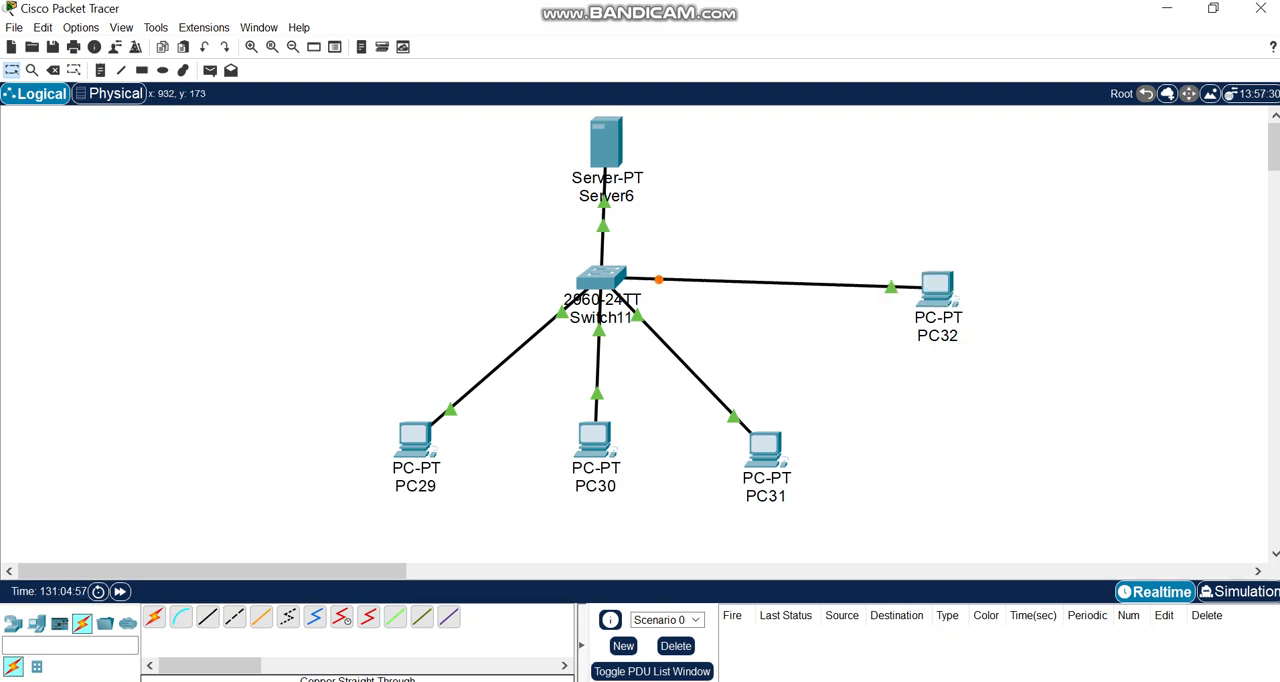
left_click(937, 290)
left_click_drag(826, 20, 1084, 33)
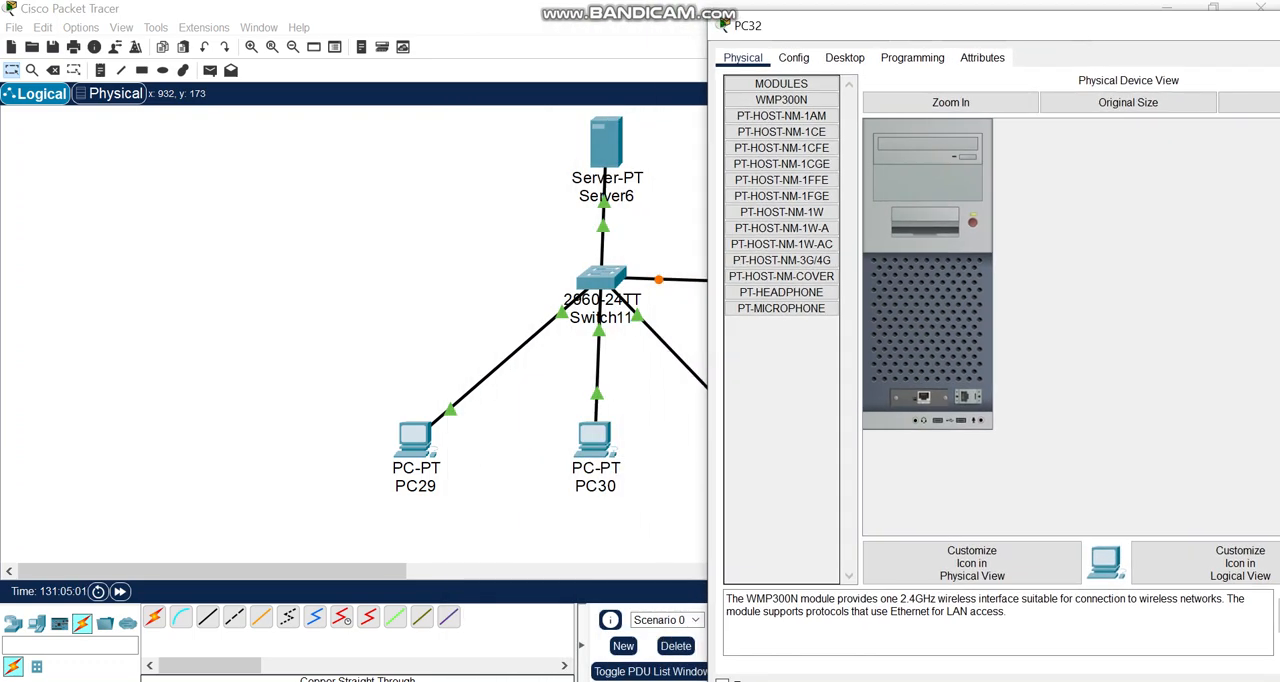
left_click(845, 57)
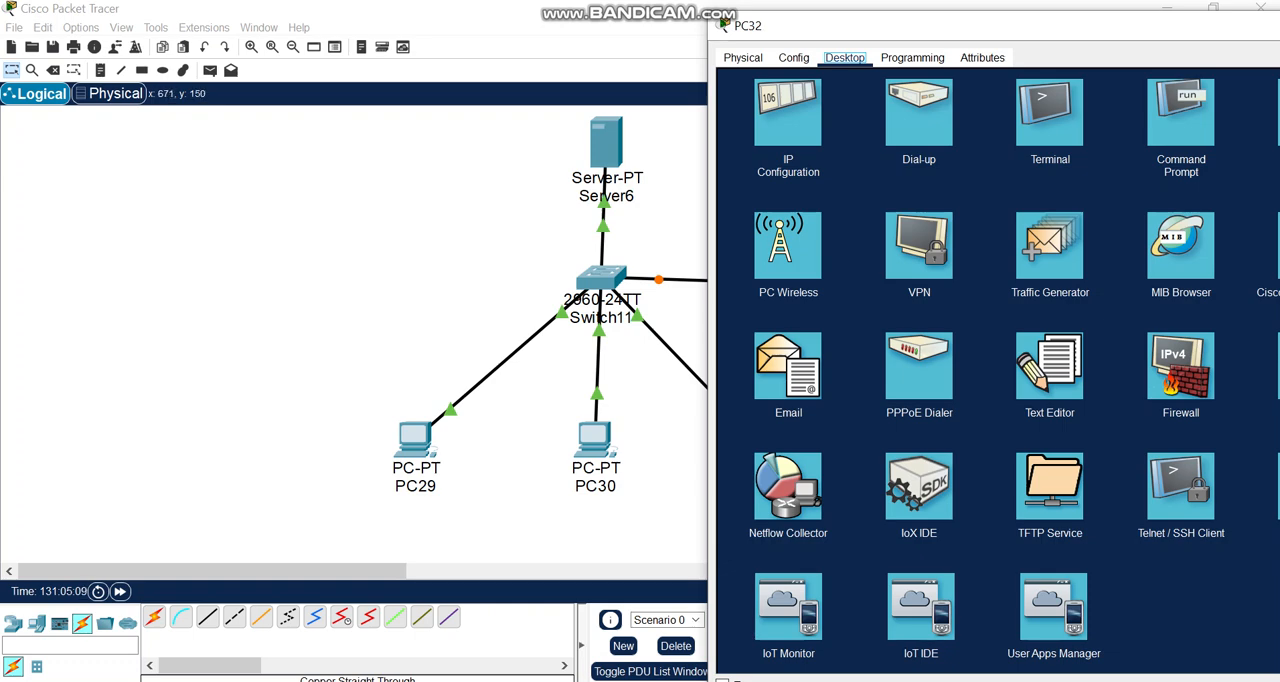
left_click_drag(828, 32, 463, 42)
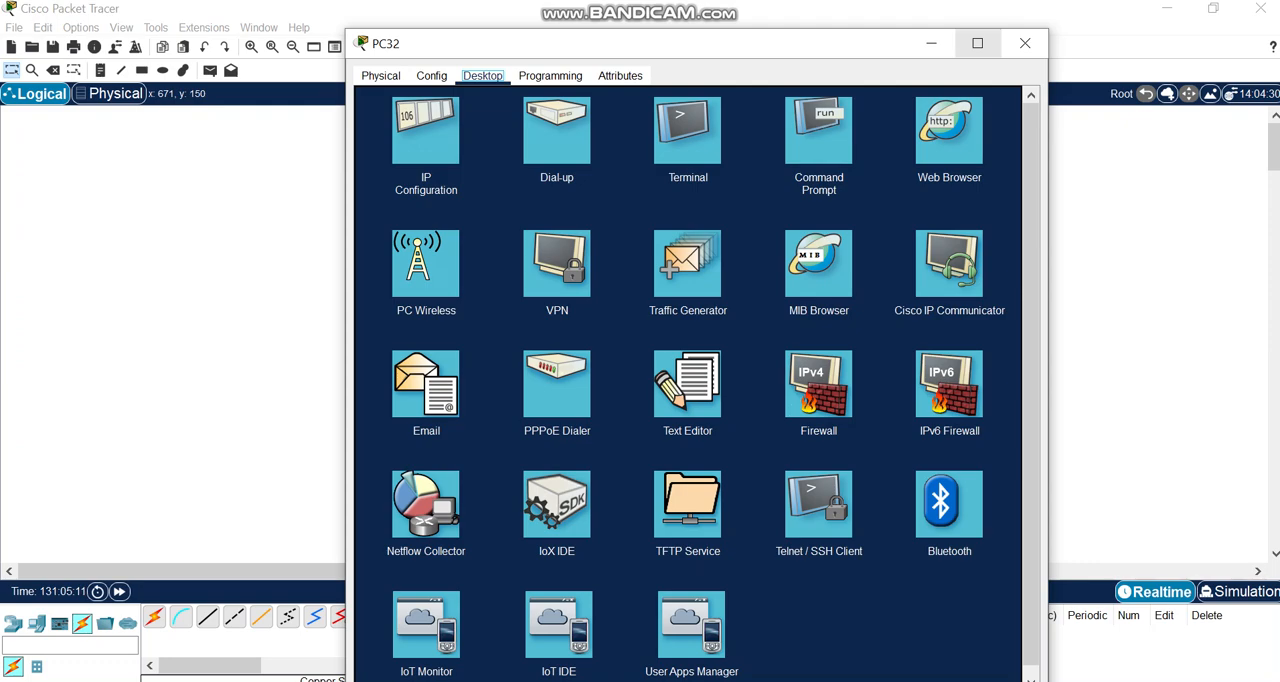
left_click(1024, 42)
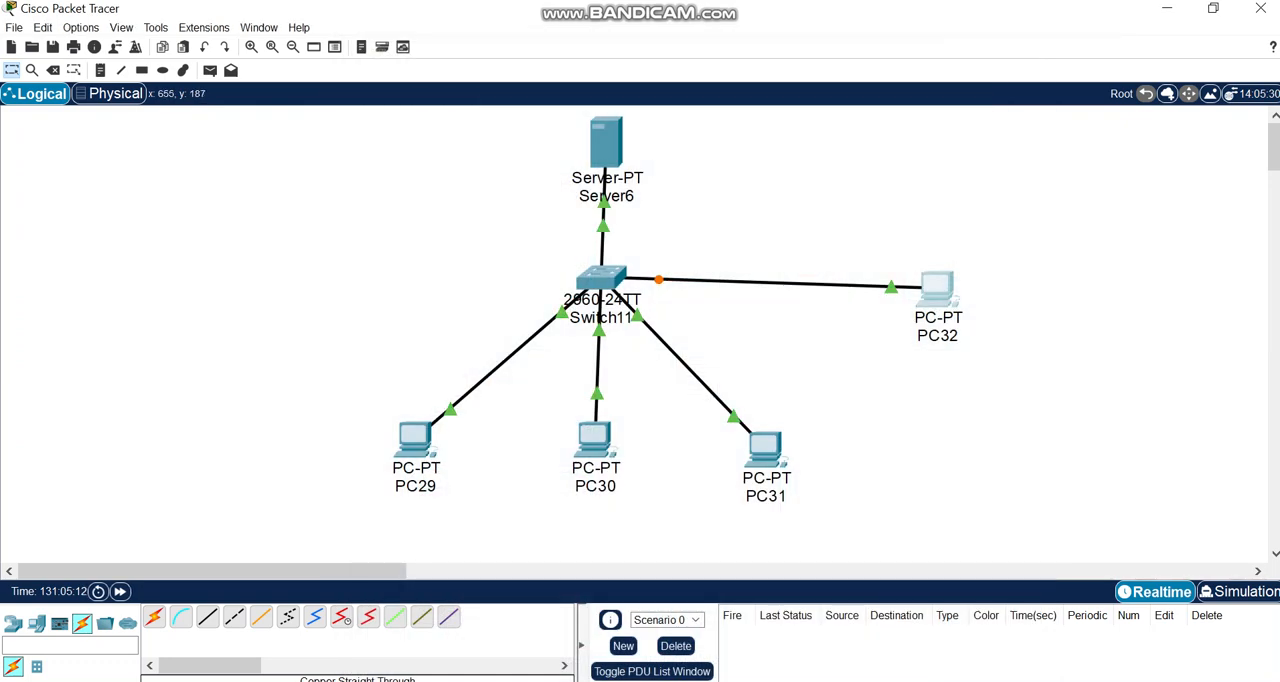
left_click_drag(938, 289, 929, 287)
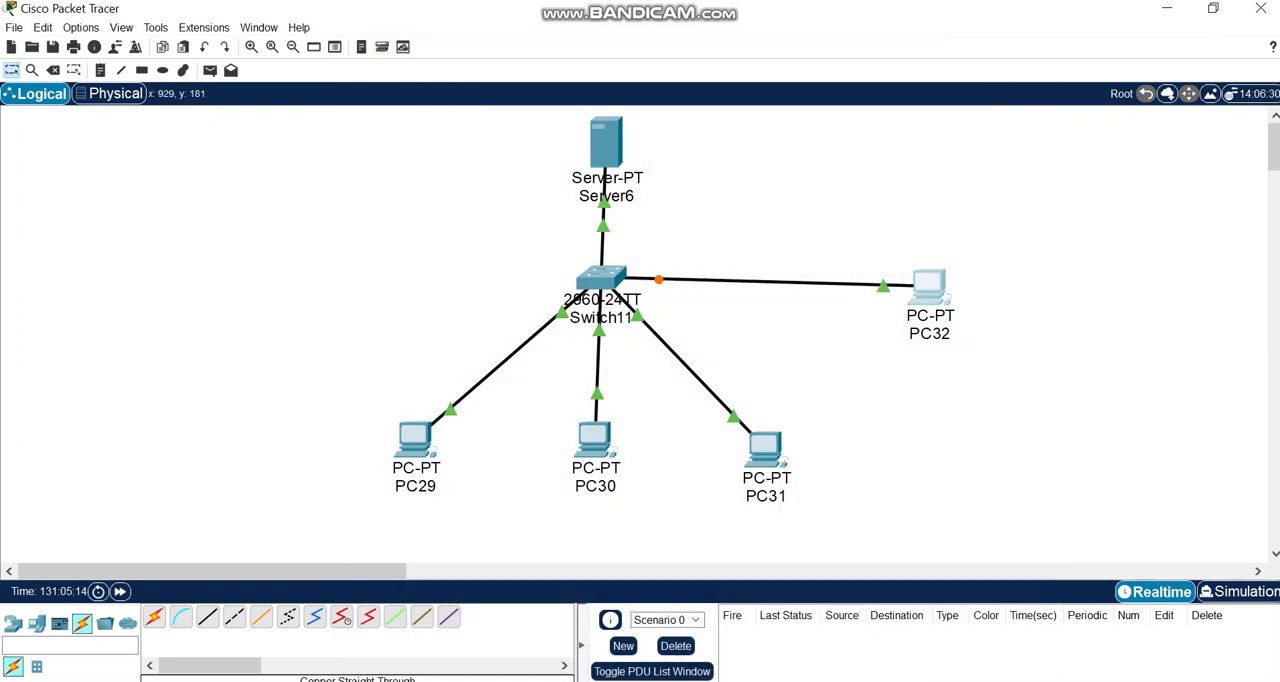
left_click(1030, 382)
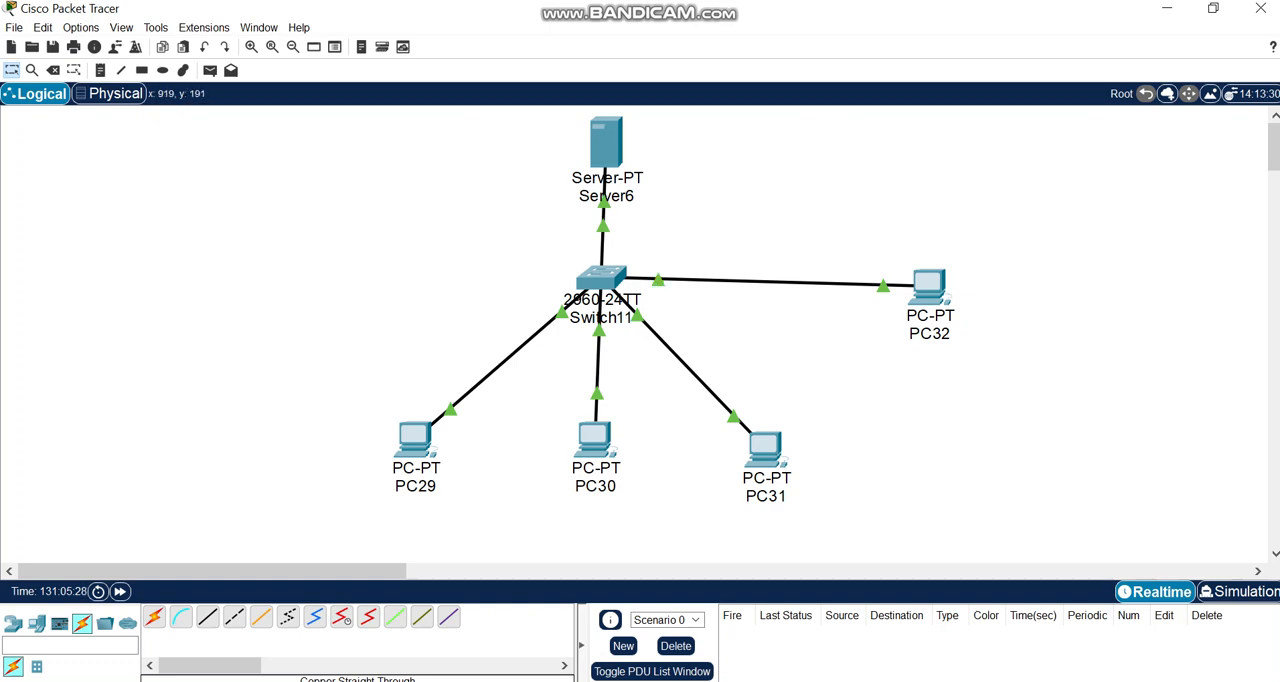
left_click(929, 290)
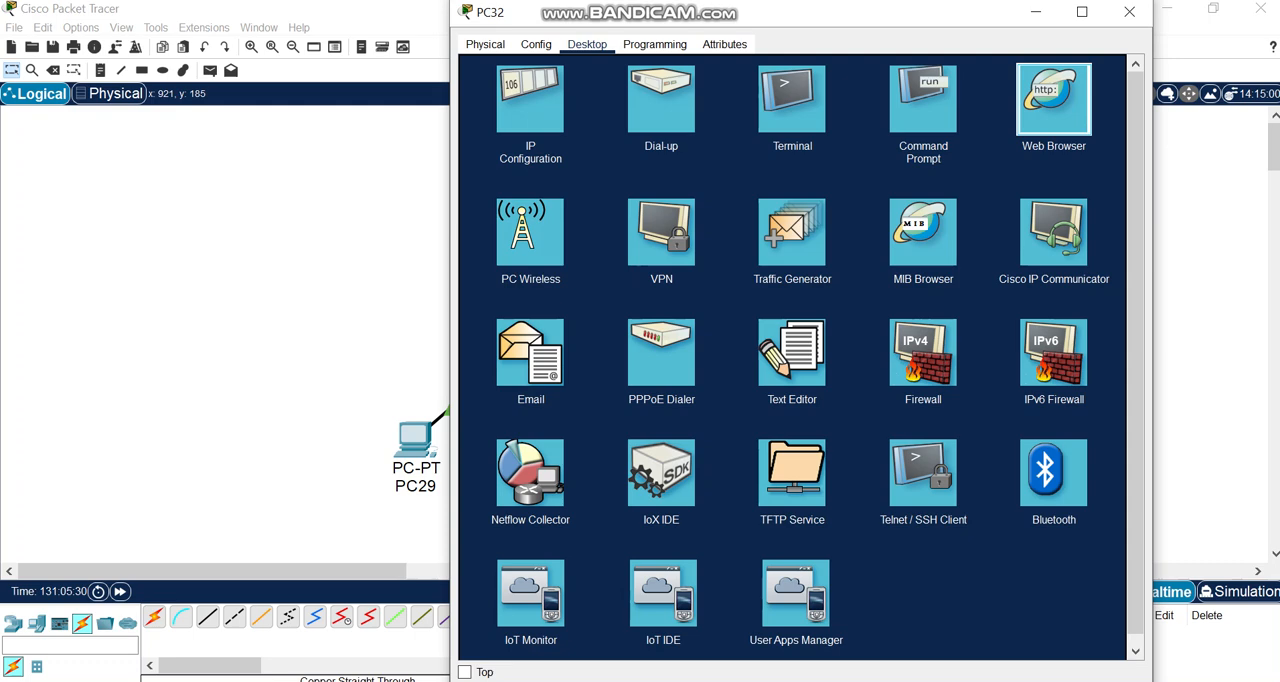
left_click(1054, 99)
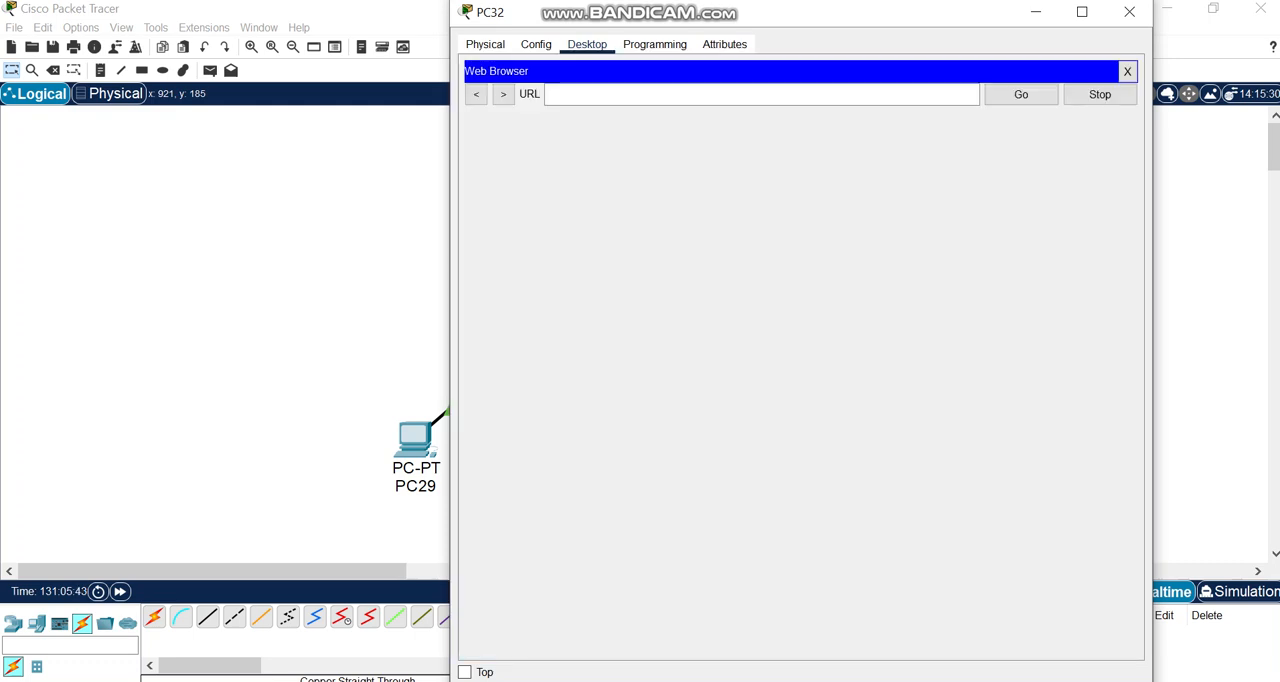
type("ww")
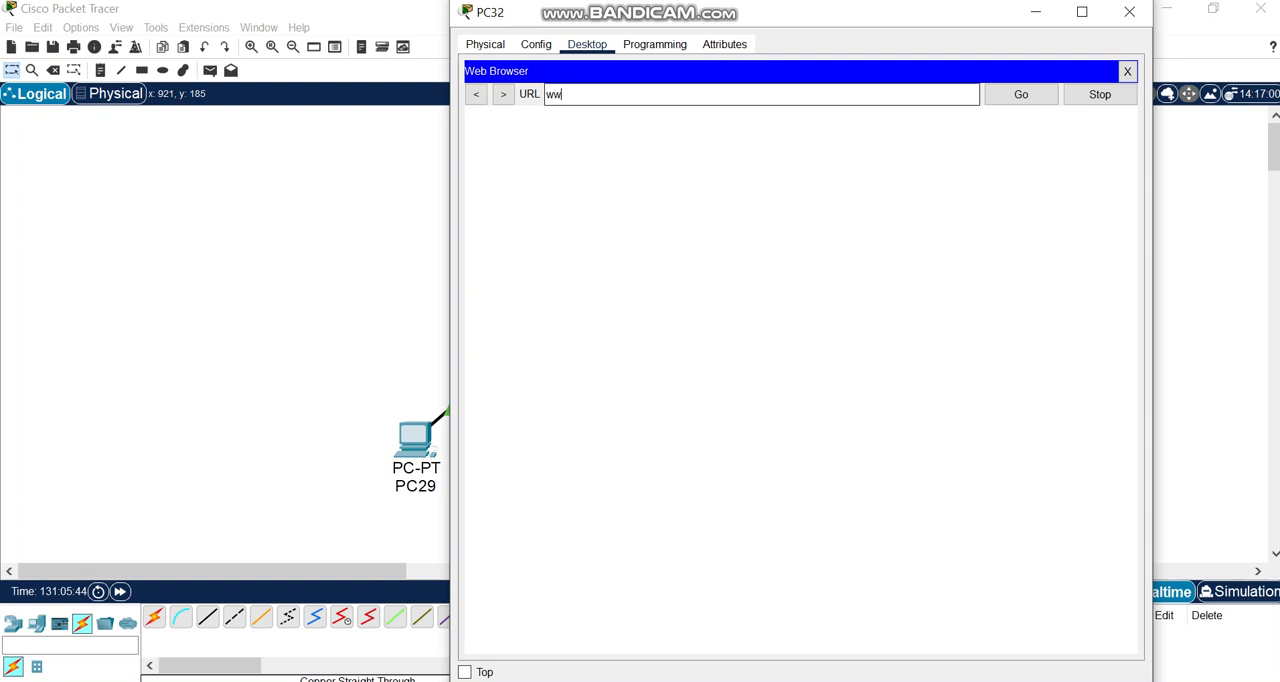
type("w.philtech.com")
key("Return")
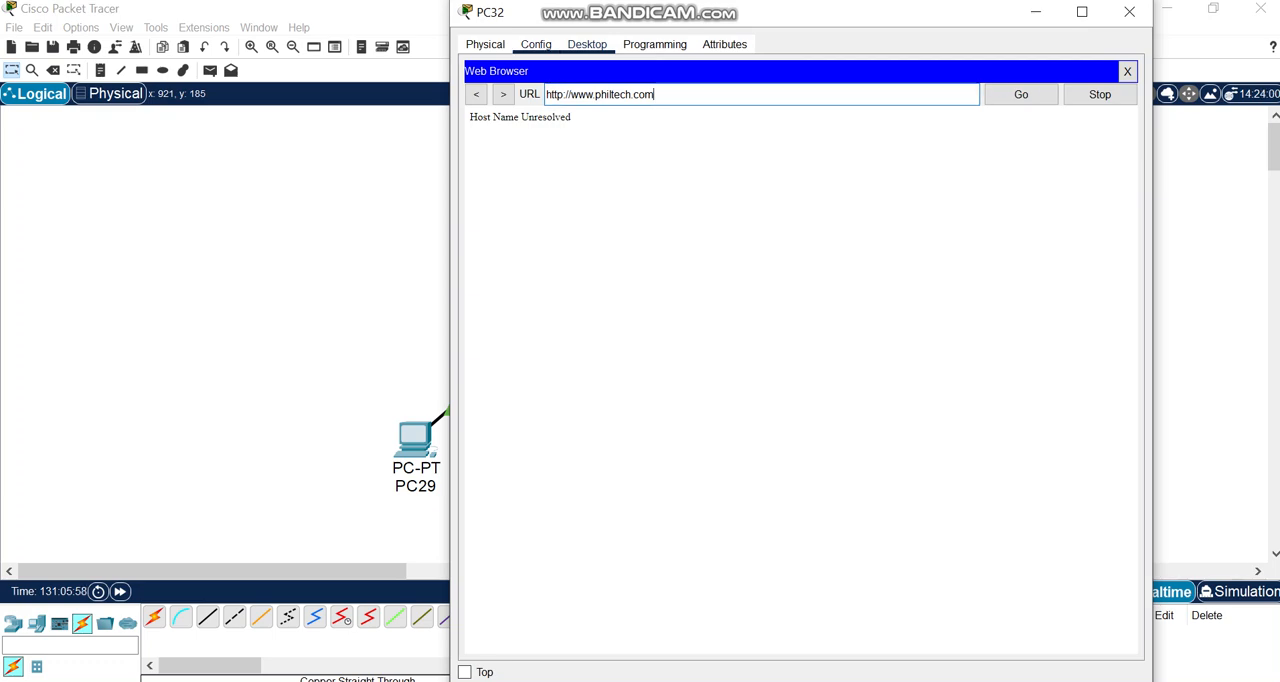
left_click(535, 44)
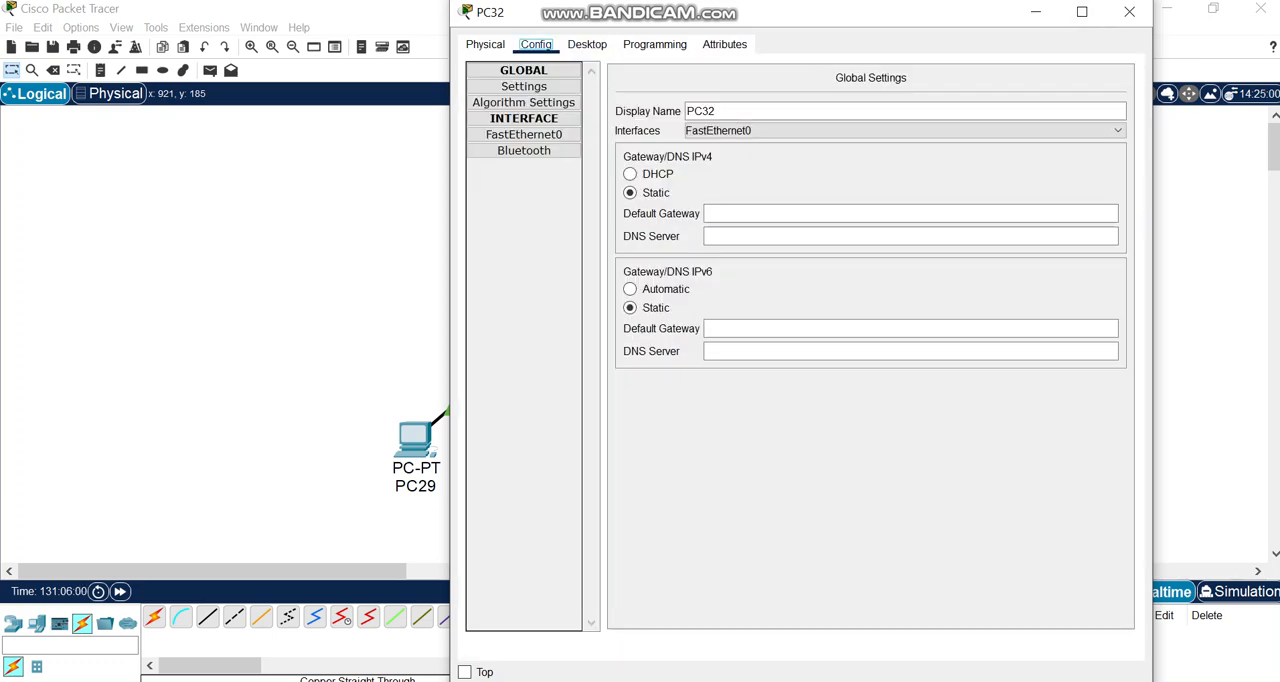
left_click(1130, 12)
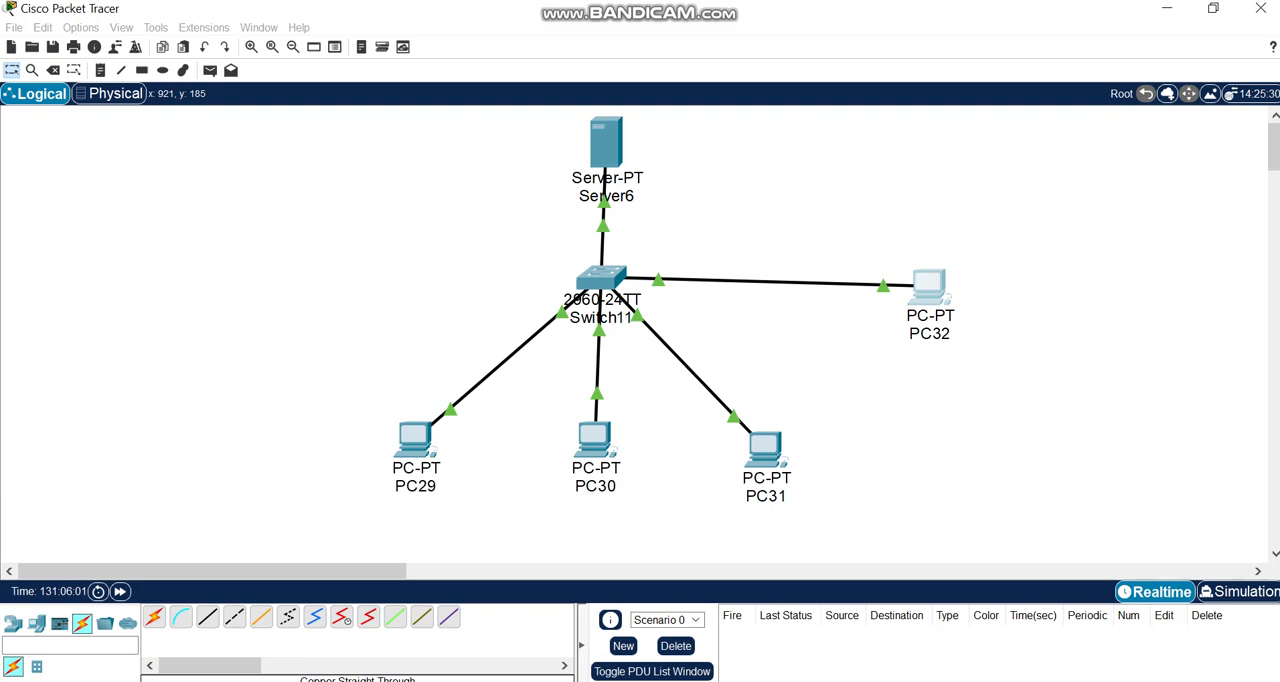
Move PC32 slightly closer to the switch and give it the static IPv4 address 192.168.1.9 with subnet mask 255.255.255.0.
left_click_drag(922, 291, 888, 276)
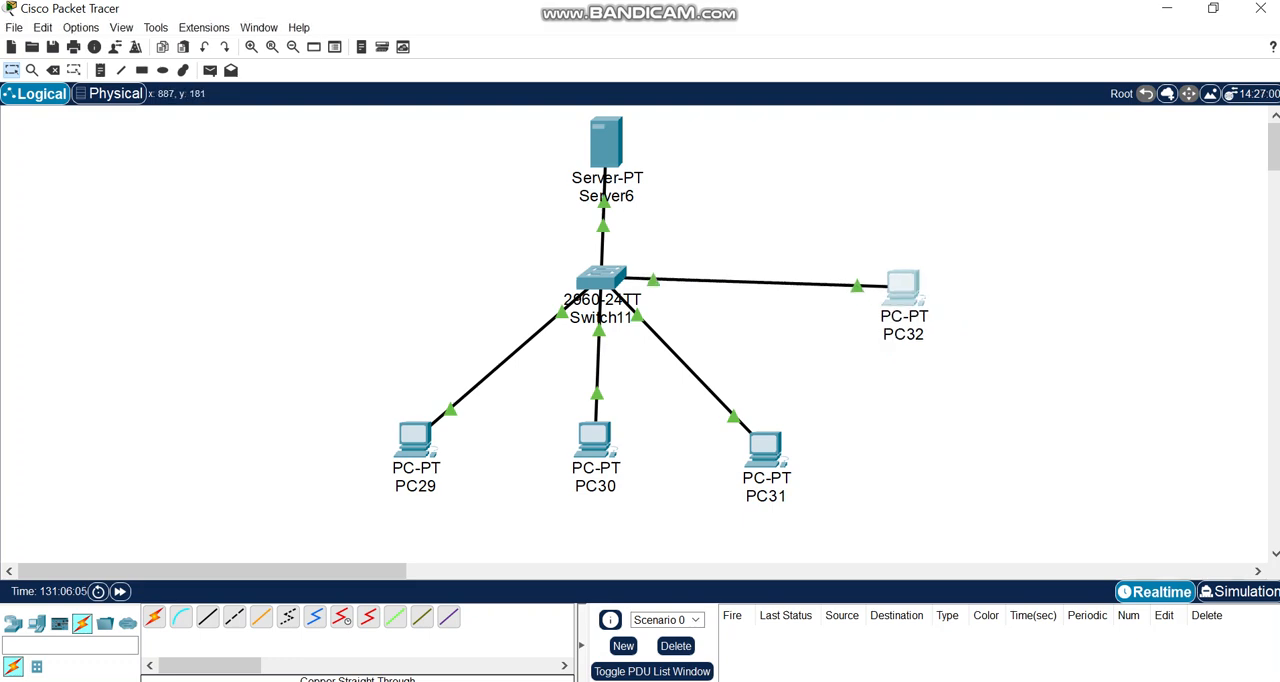
left_click(903, 288)
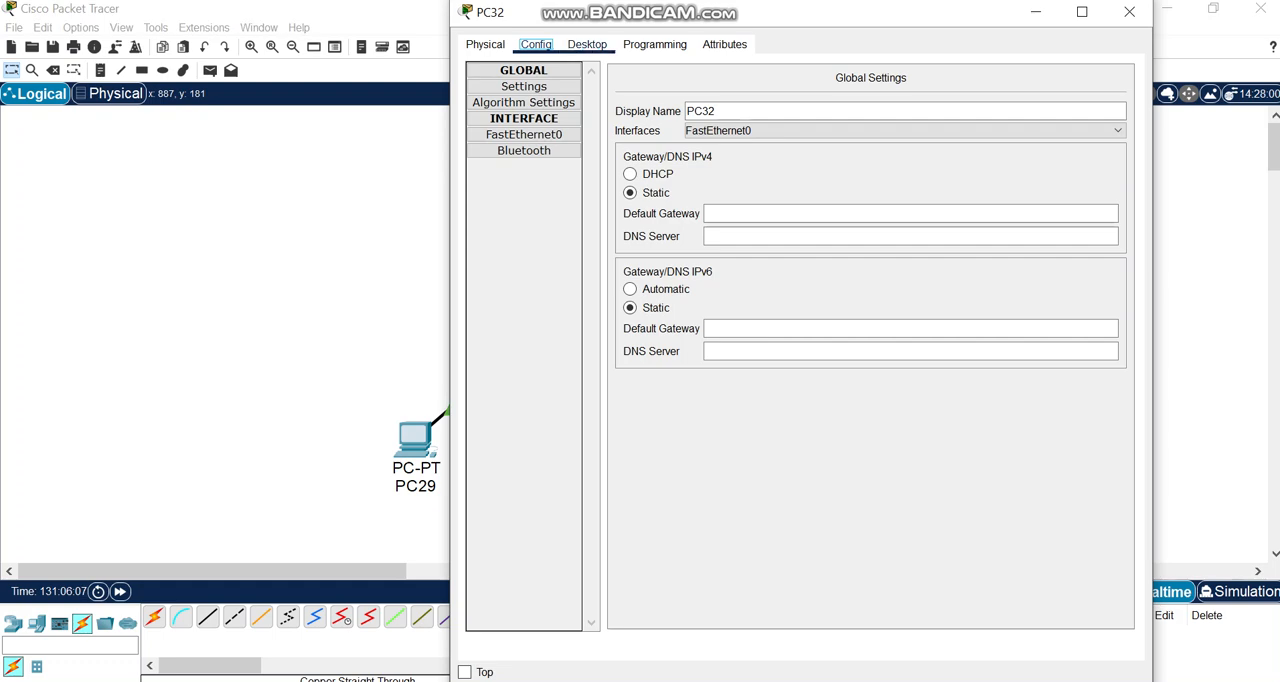
left_click(587, 45)
left_click(530, 100)
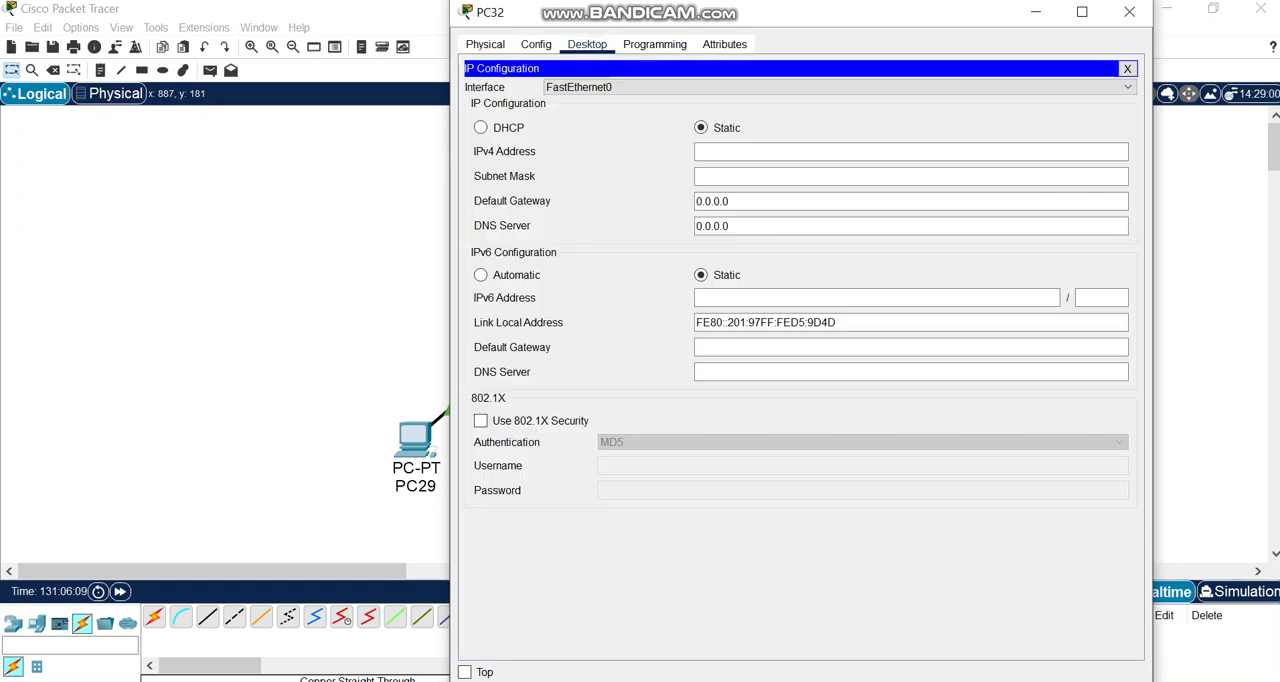
type("192")
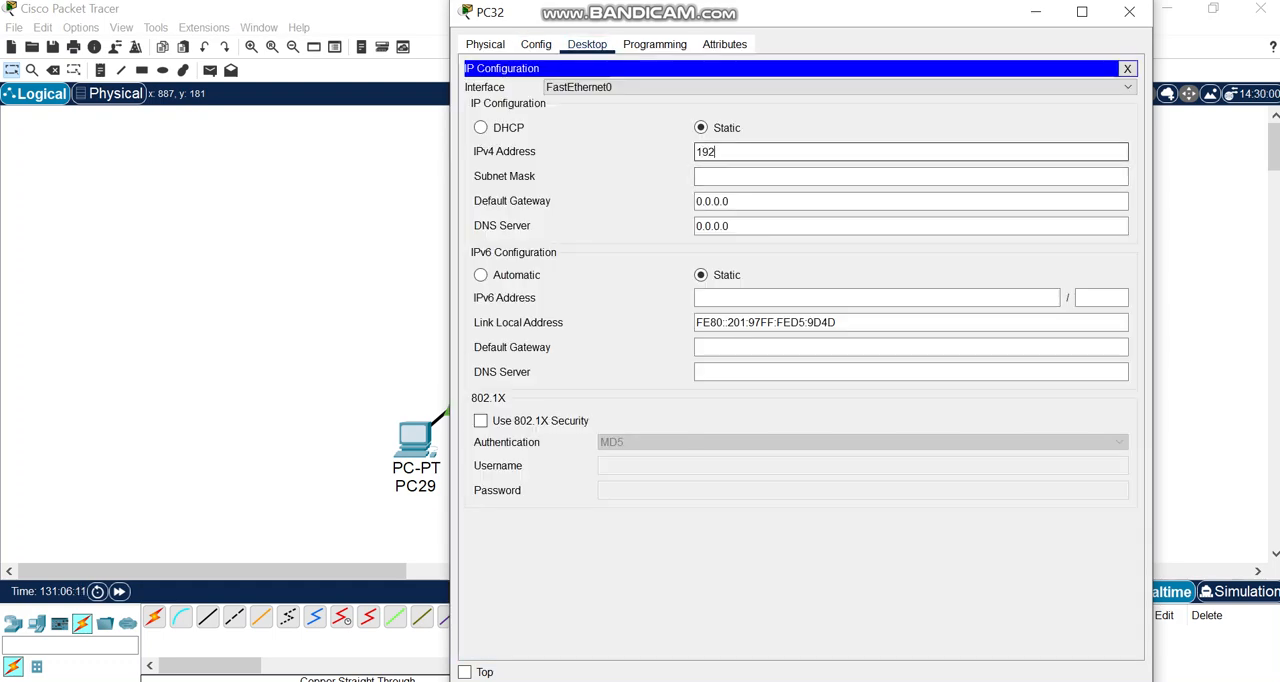
type(".168.1.9")
key("Tab")
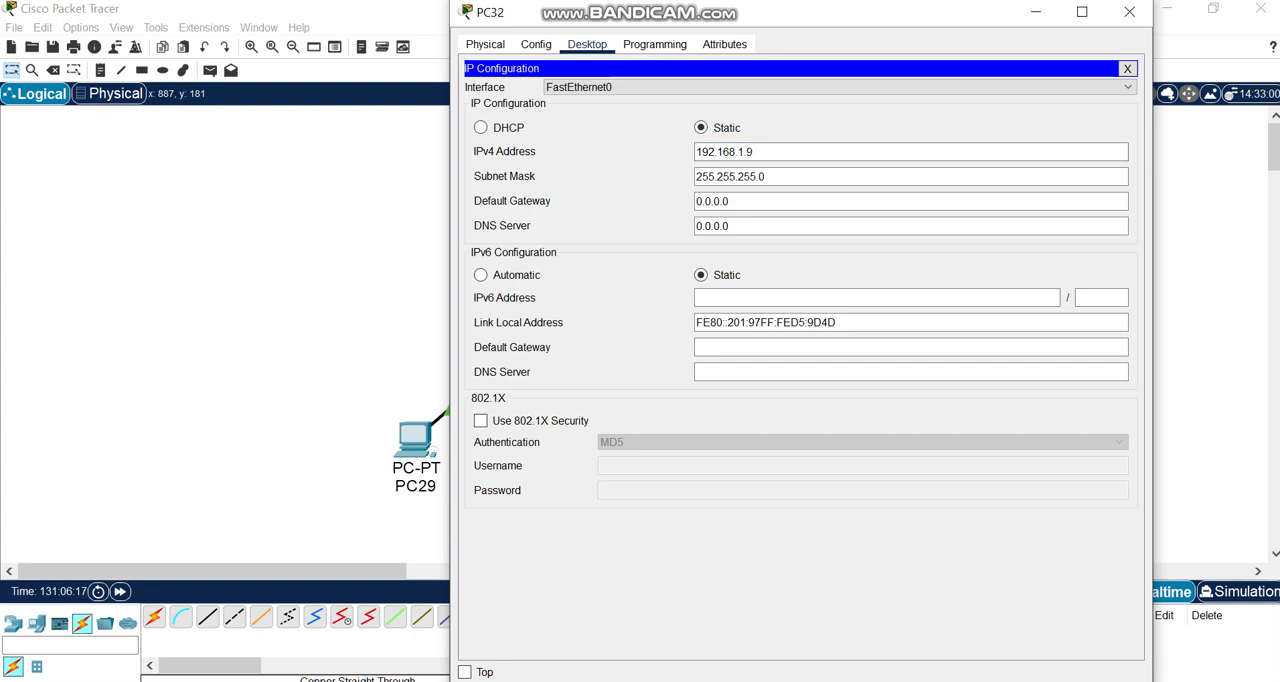
Set PC32's IPv4 DNS server to 192.168.1.1 and close its configuration window.
left_click_drag(731, 226, 722, 226)
key("BackSpace")
key("BackSpace")
key("BackSpace")
key("BackSpace")
key("BackSpace")
key("BackSpace")
key("BackSpace")
type("192.168.1.1")
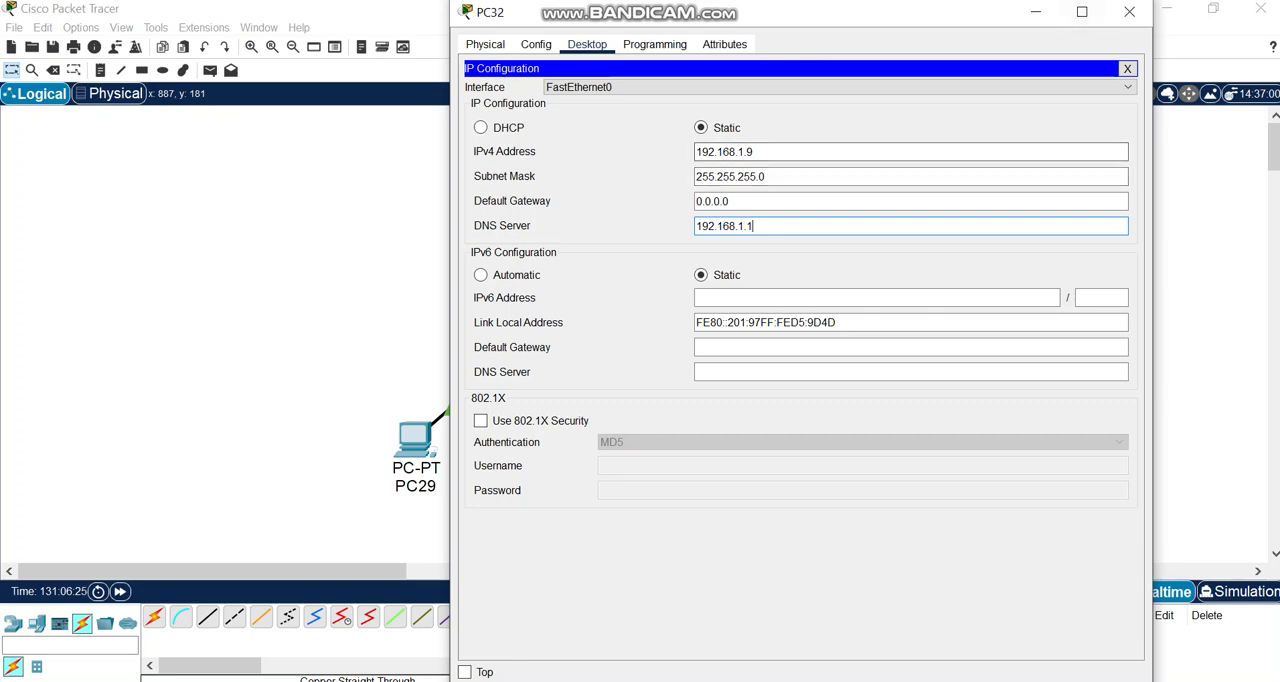
left_click(1129, 11)
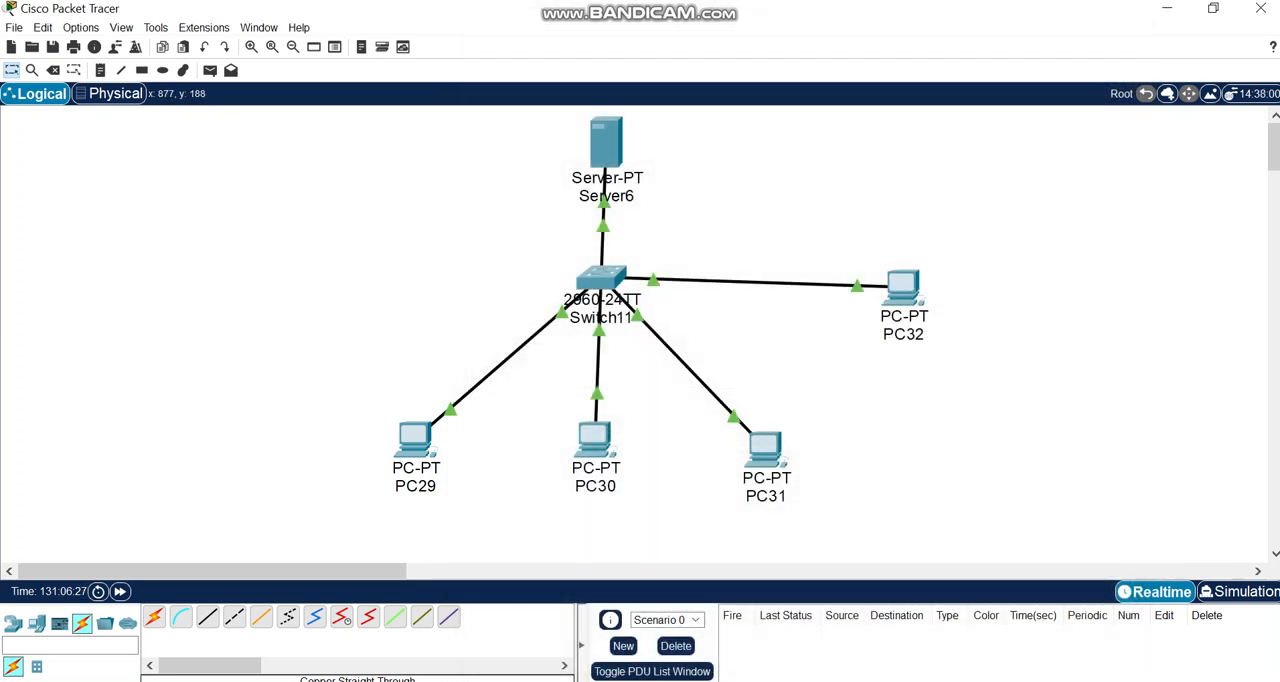
left_click(900, 286)
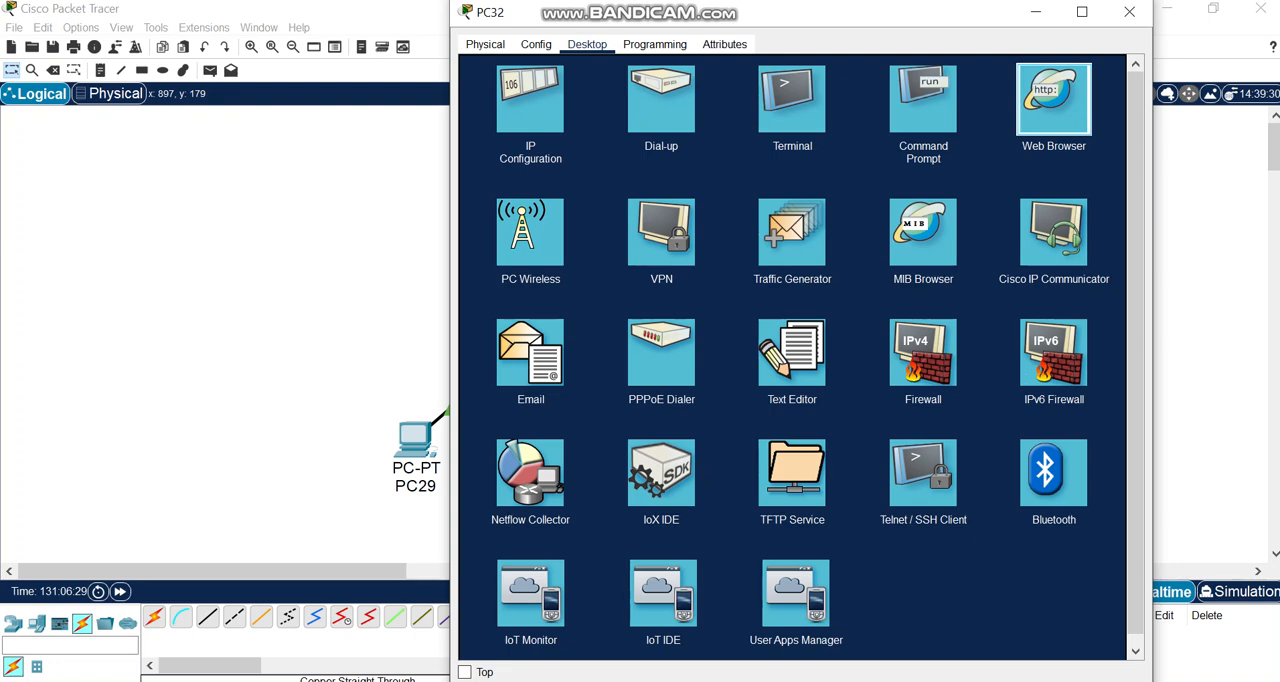
left_click(1054, 98)
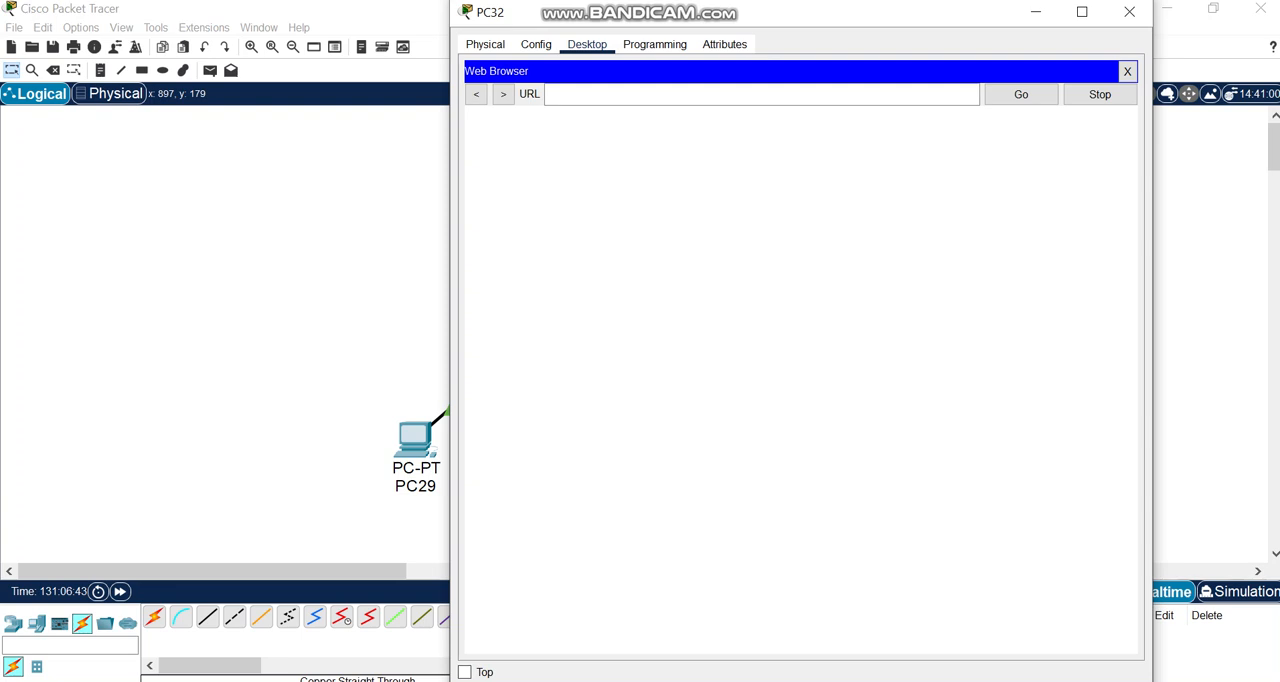
left_click(760, 94)
type("www.phi")
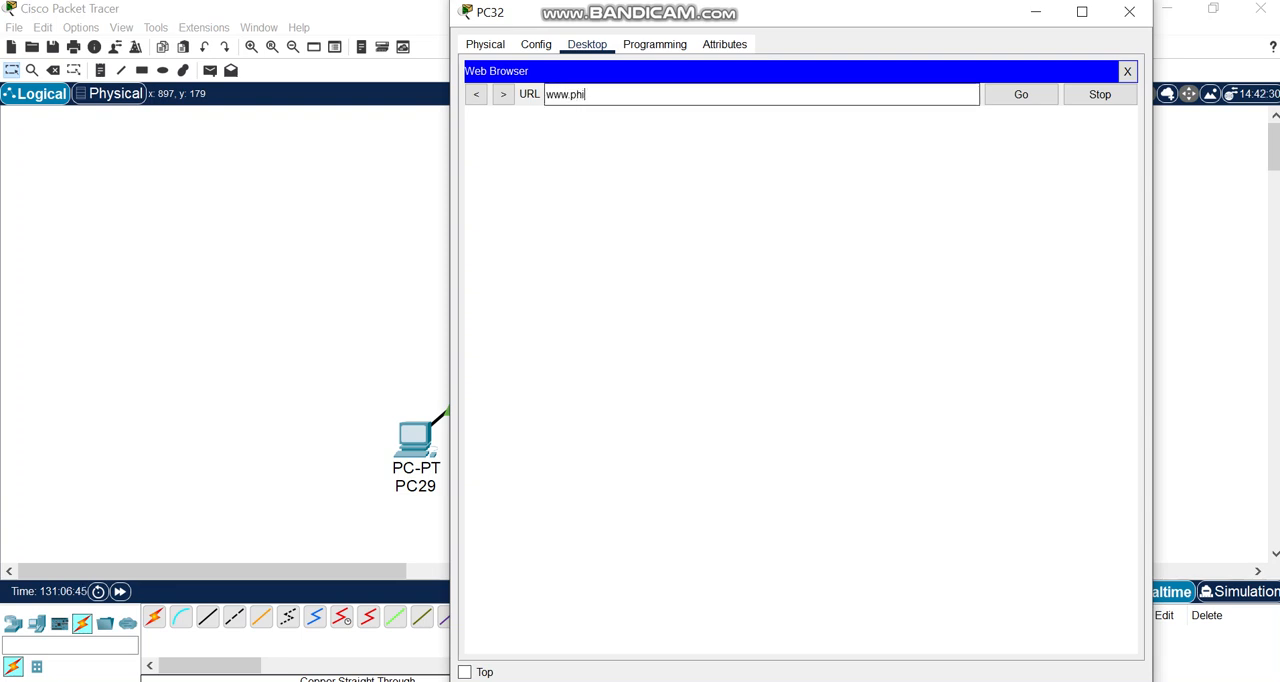
type("ltech.com")
key("Return")
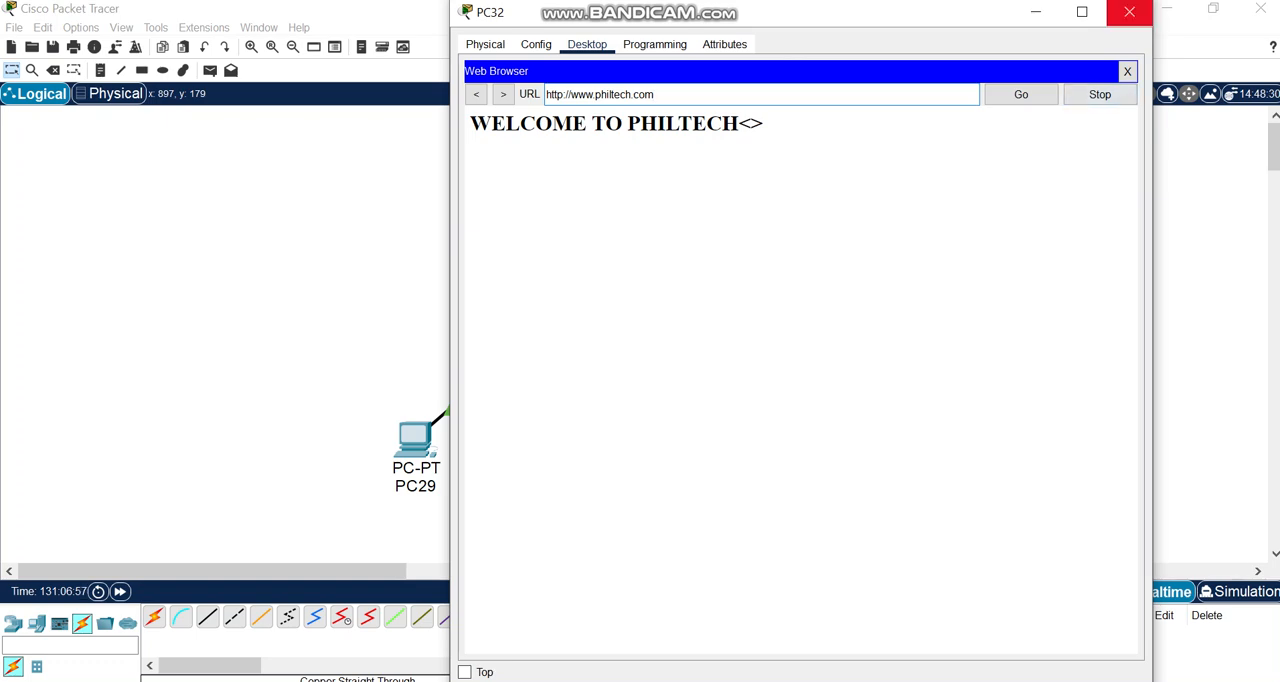
left_click(1129, 12)
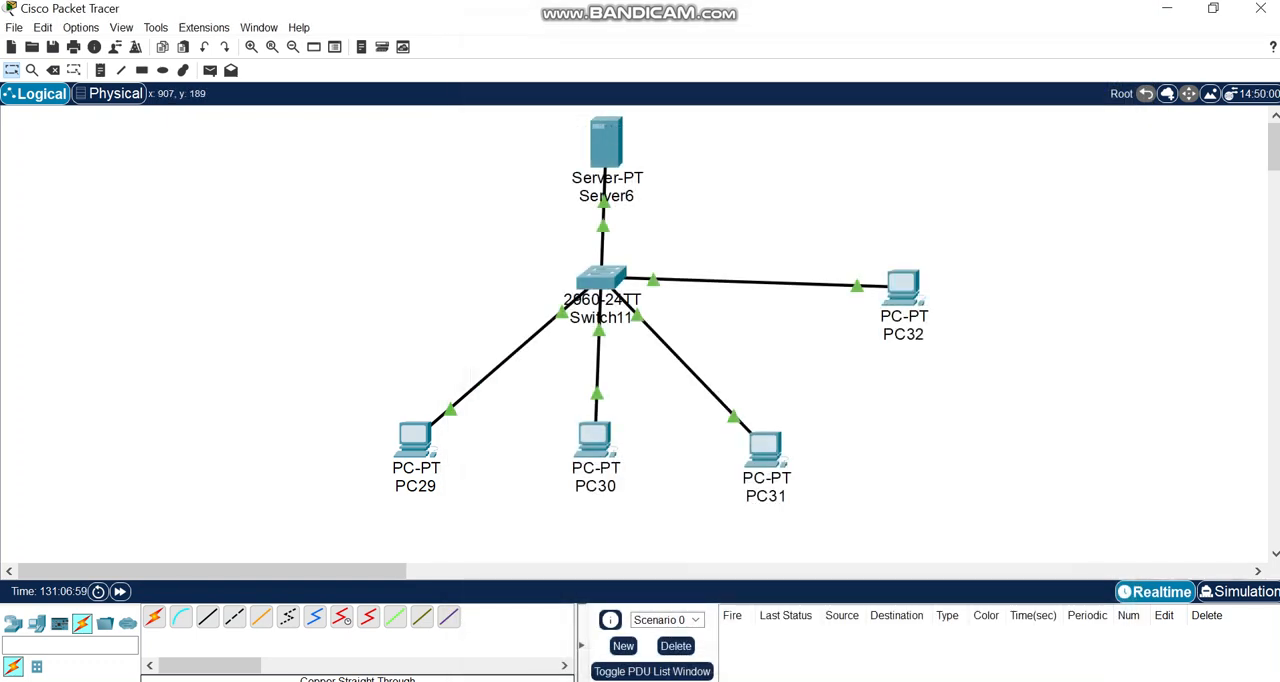
left_click(907, 293)
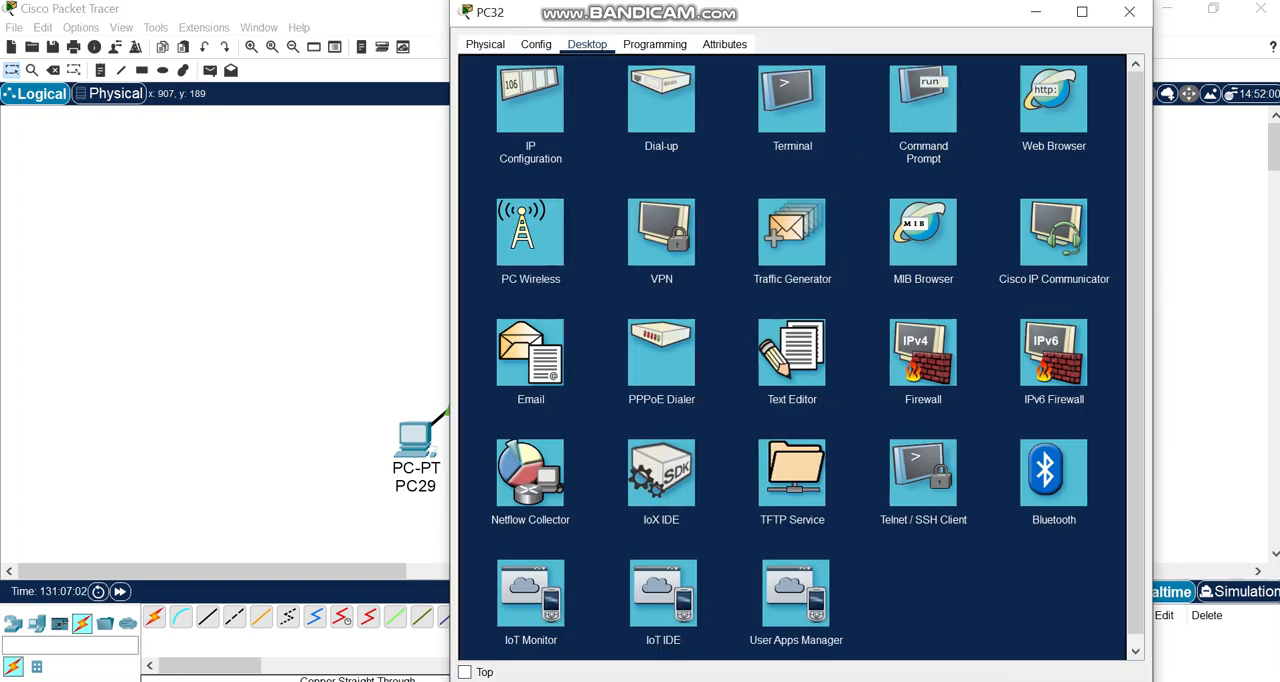
left_click(792, 98)
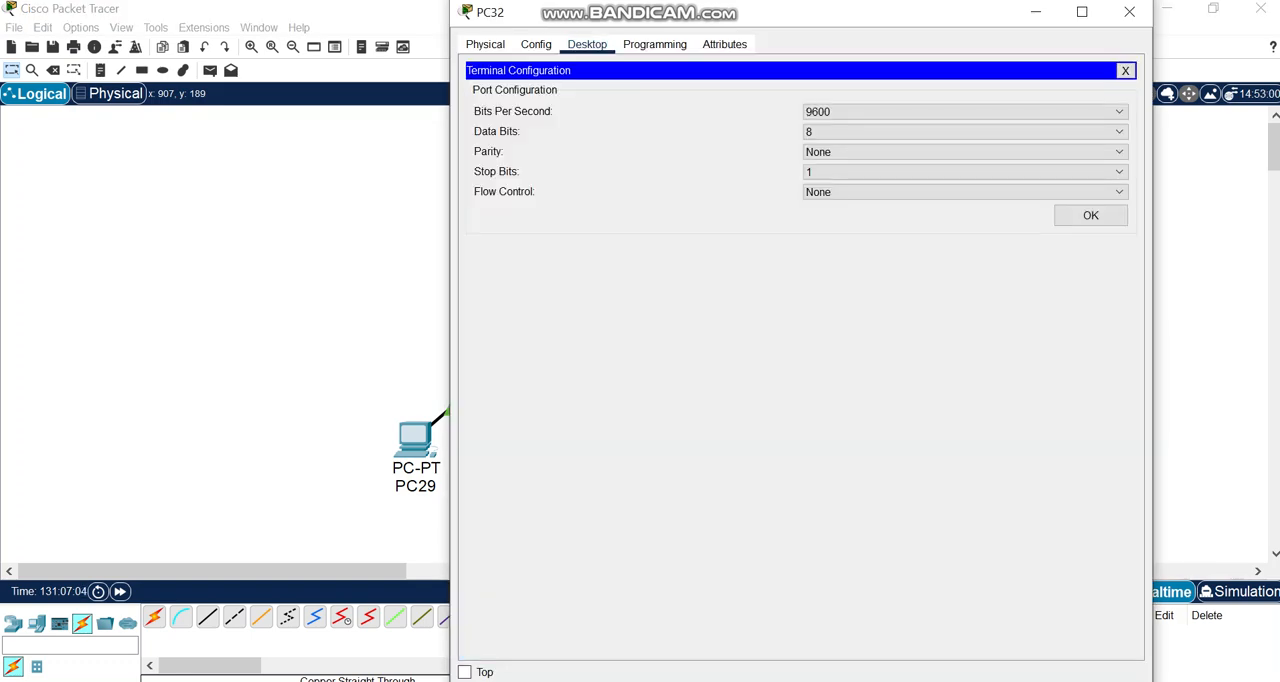
left_click(1129, 11)
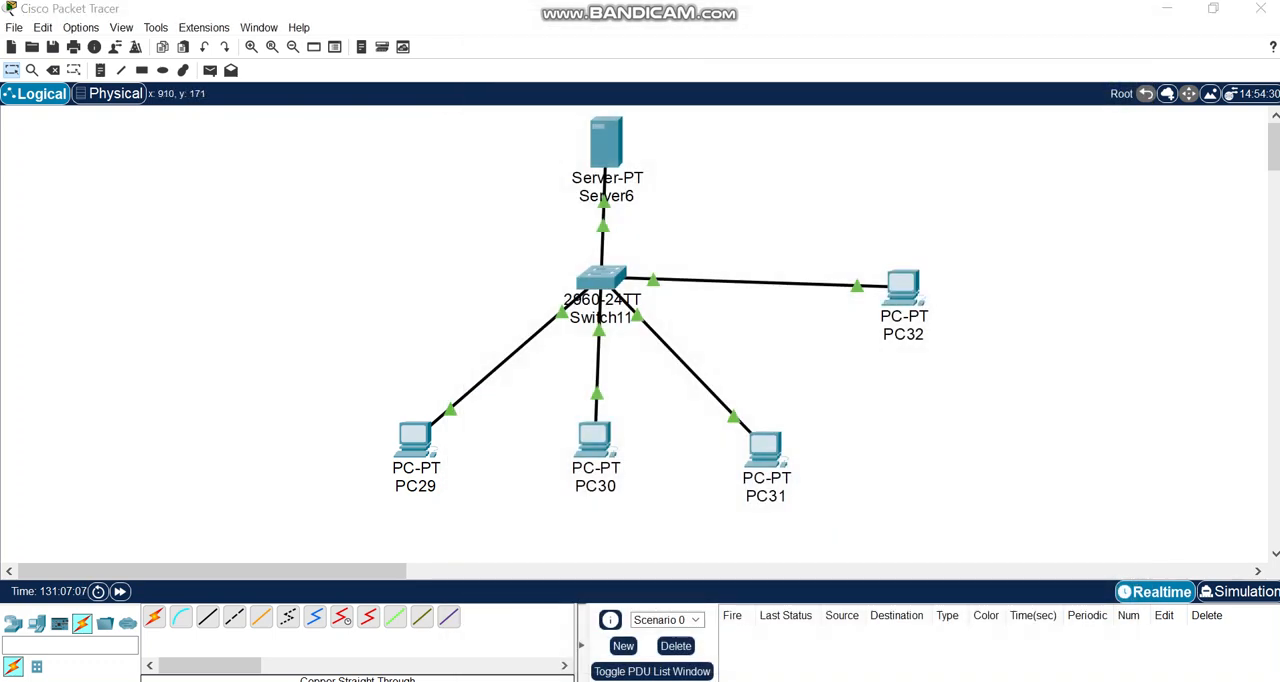
left_click(908, 282)
left_click(793, 97)
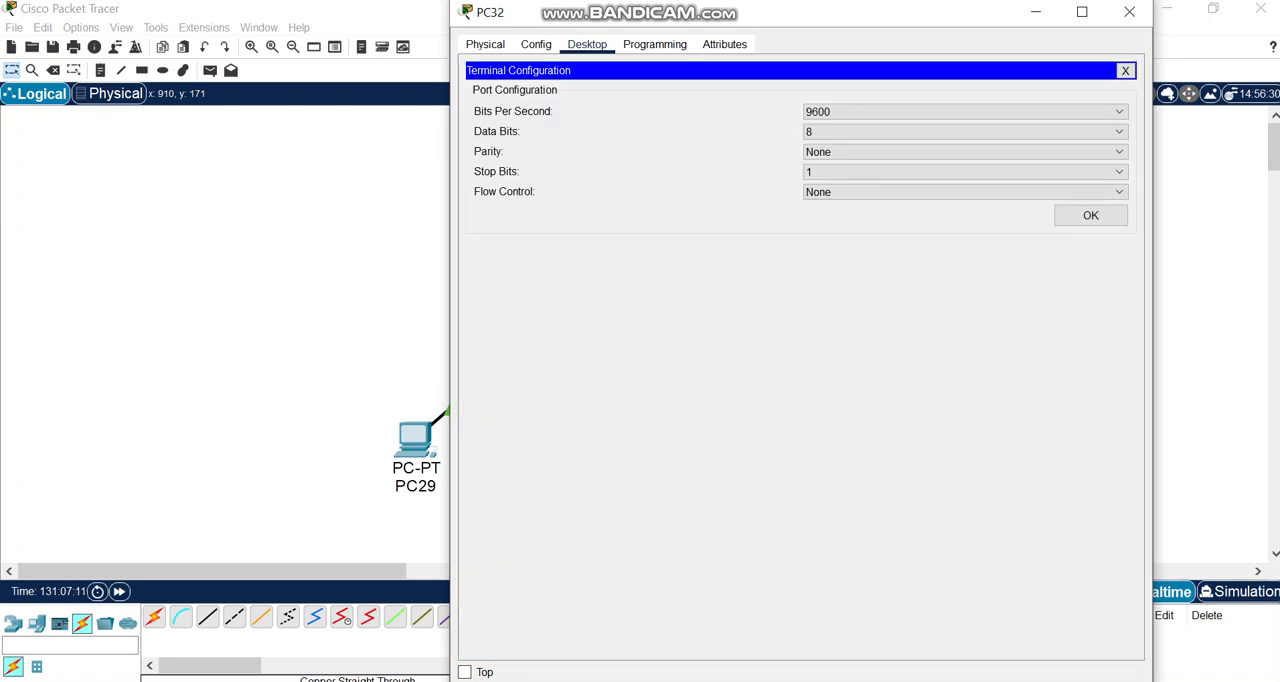
key("Return")
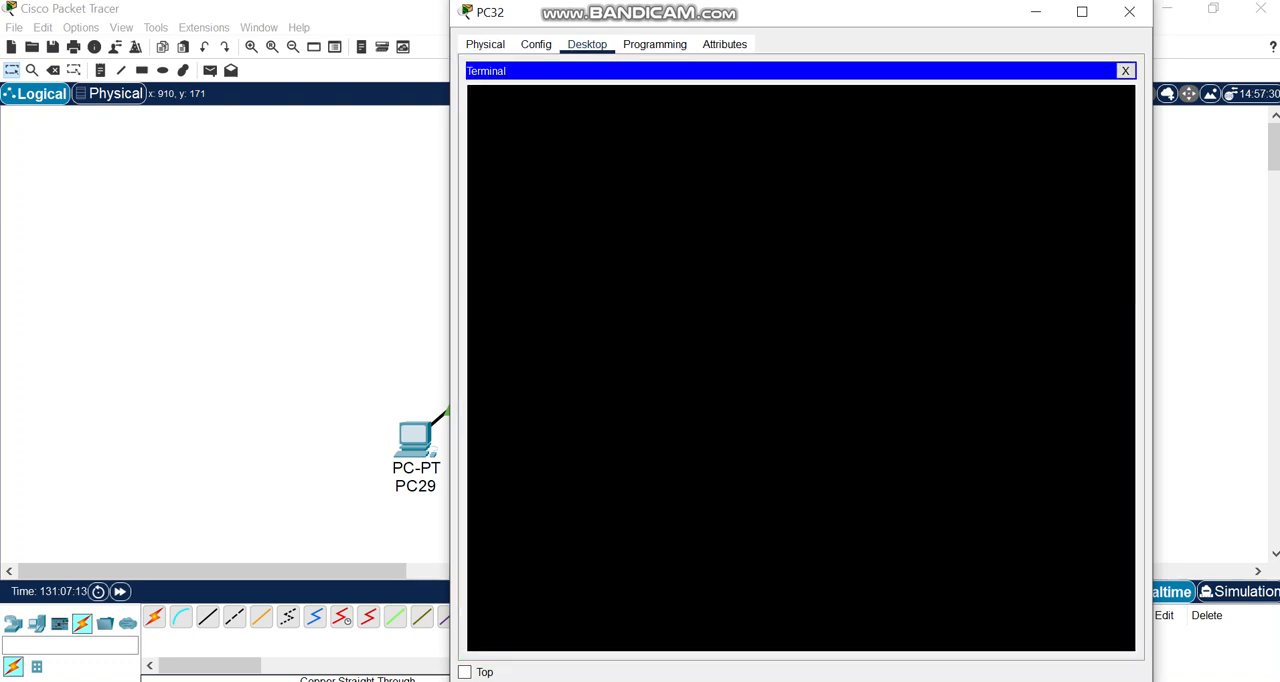
key("Return")
left_click(536, 44)
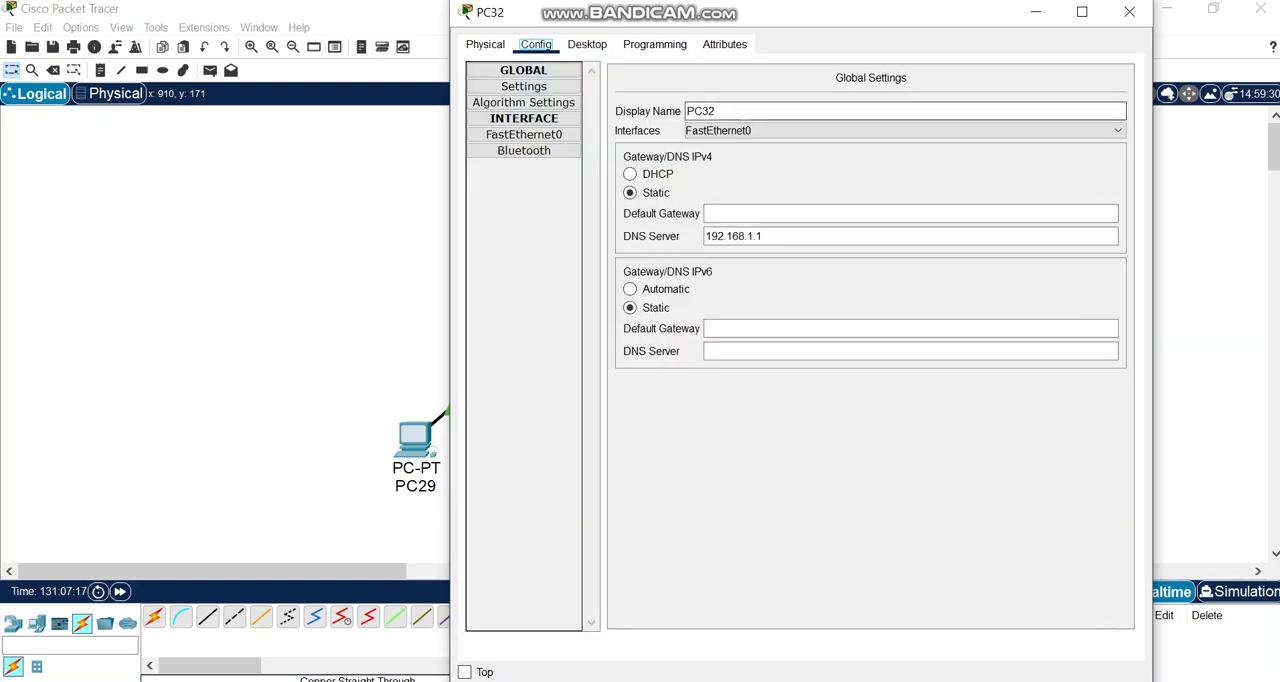
left_click(1129, 11)
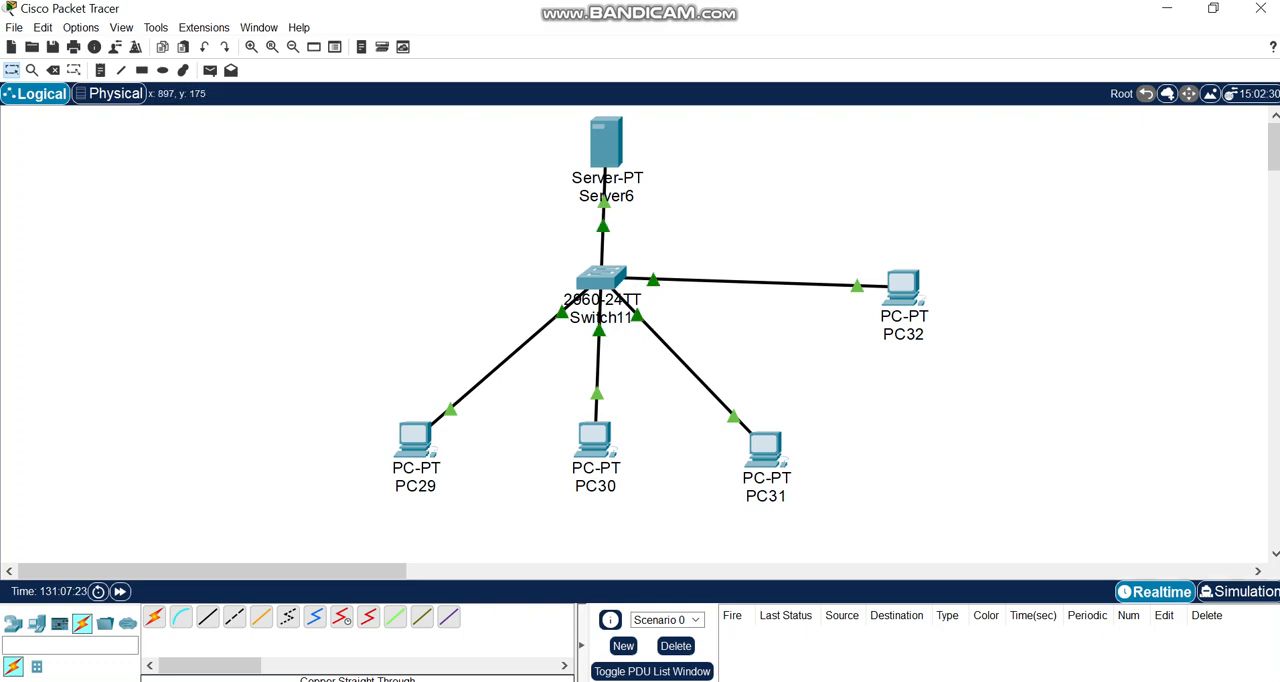
Ping 192.168.1.2 from PC32's command prompt to test connectivity, and close the PC's window.
left_click(898, 282)
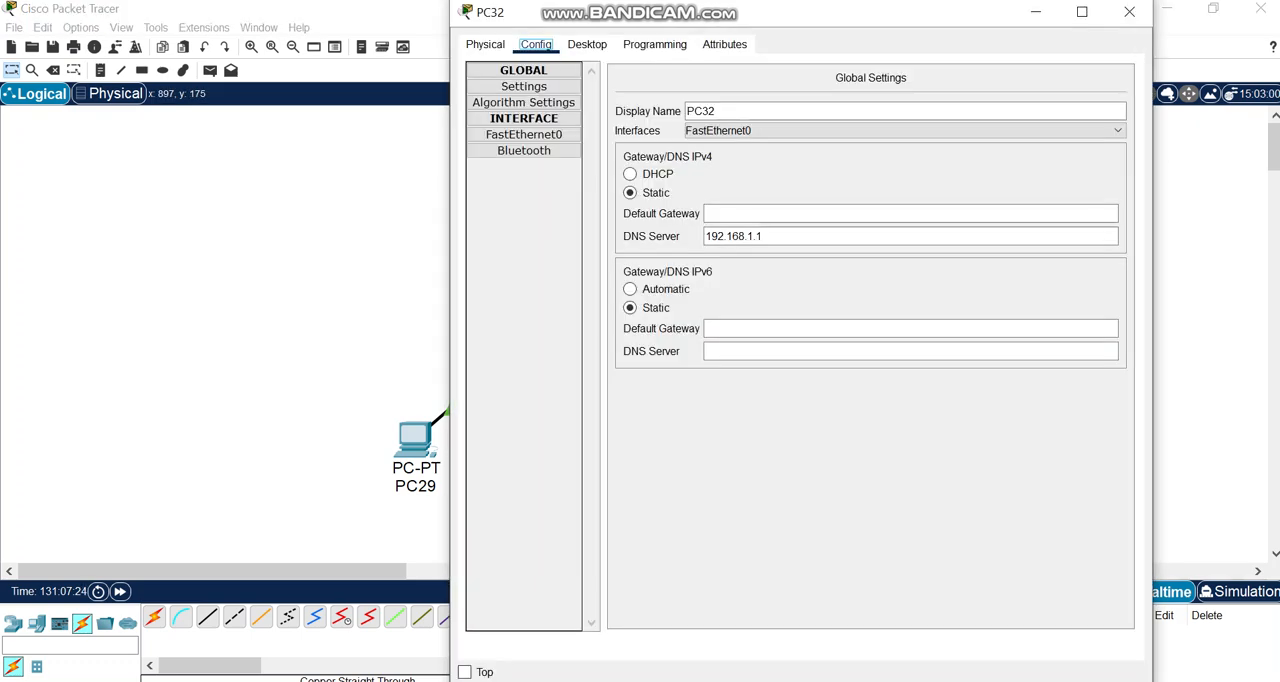
left_click(587, 44)
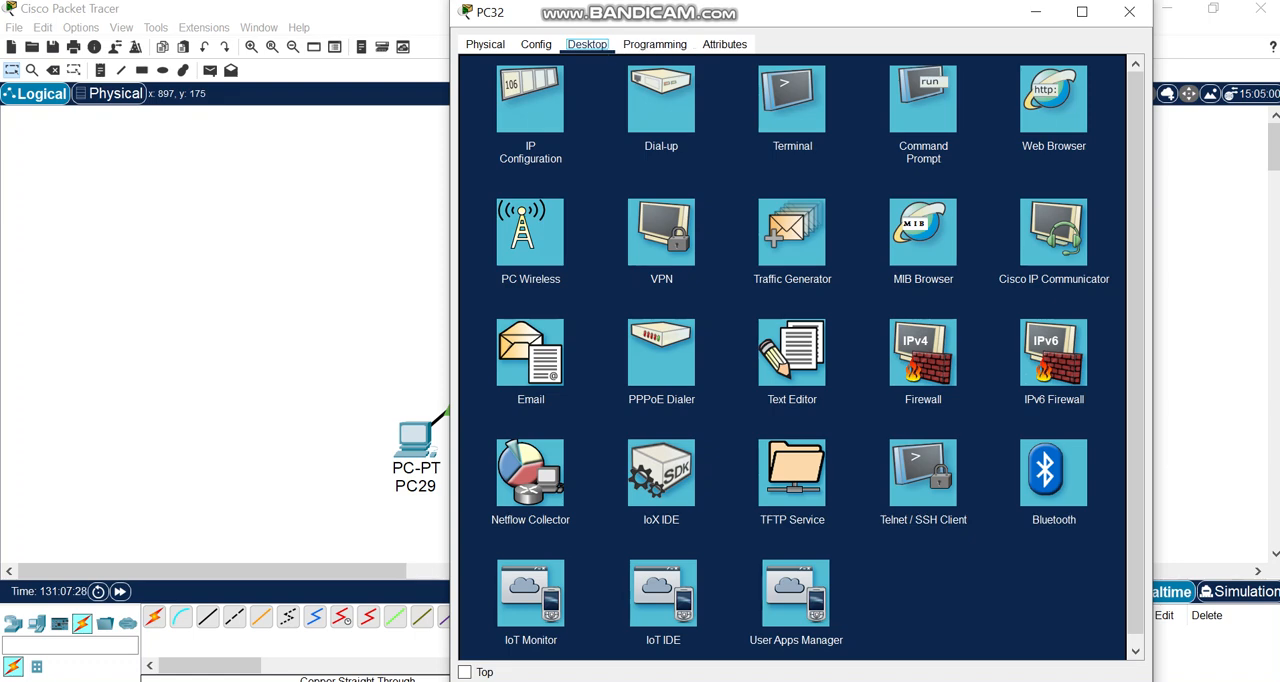
left_click(923, 98)
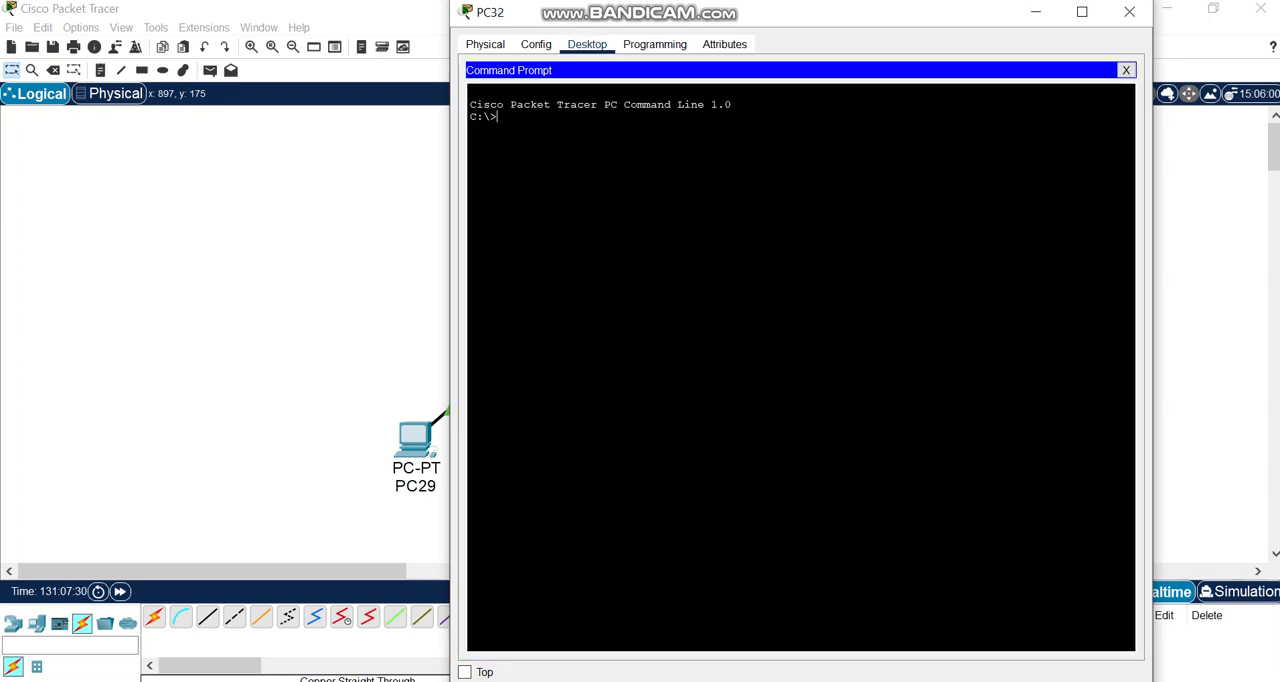
type("ping 192.168.1.2")
key("Return")
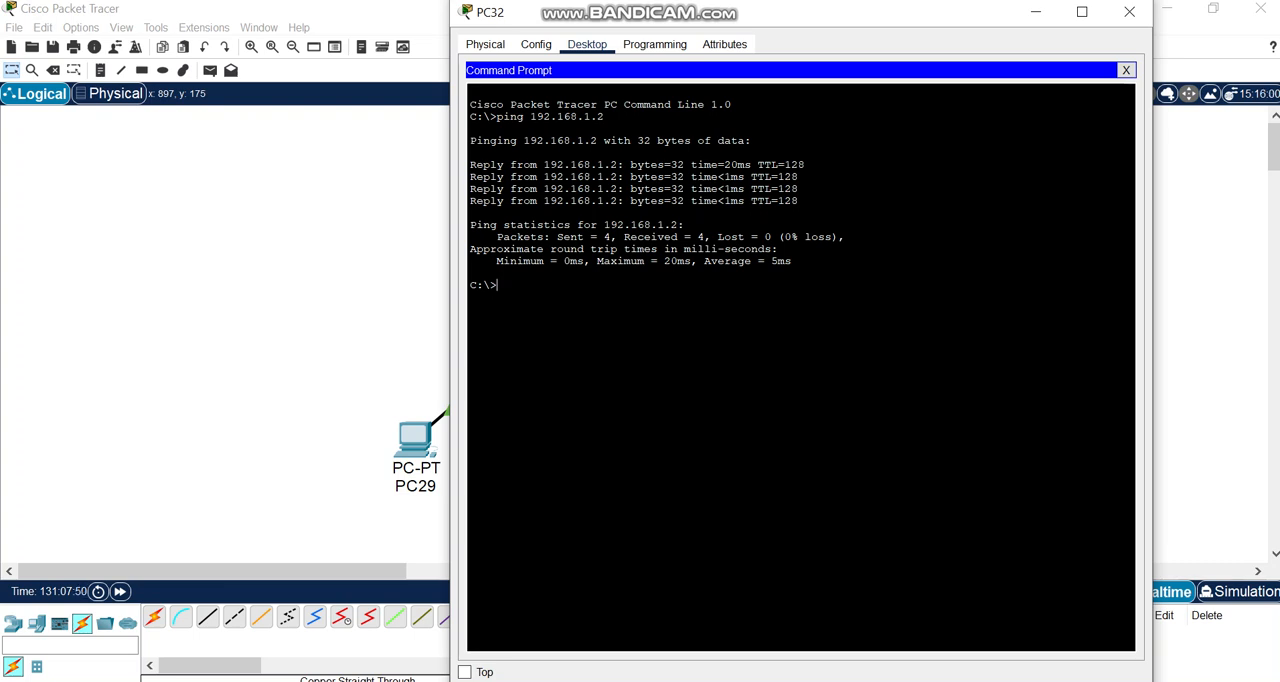
left_click_drag(945, 24, 897, 60)
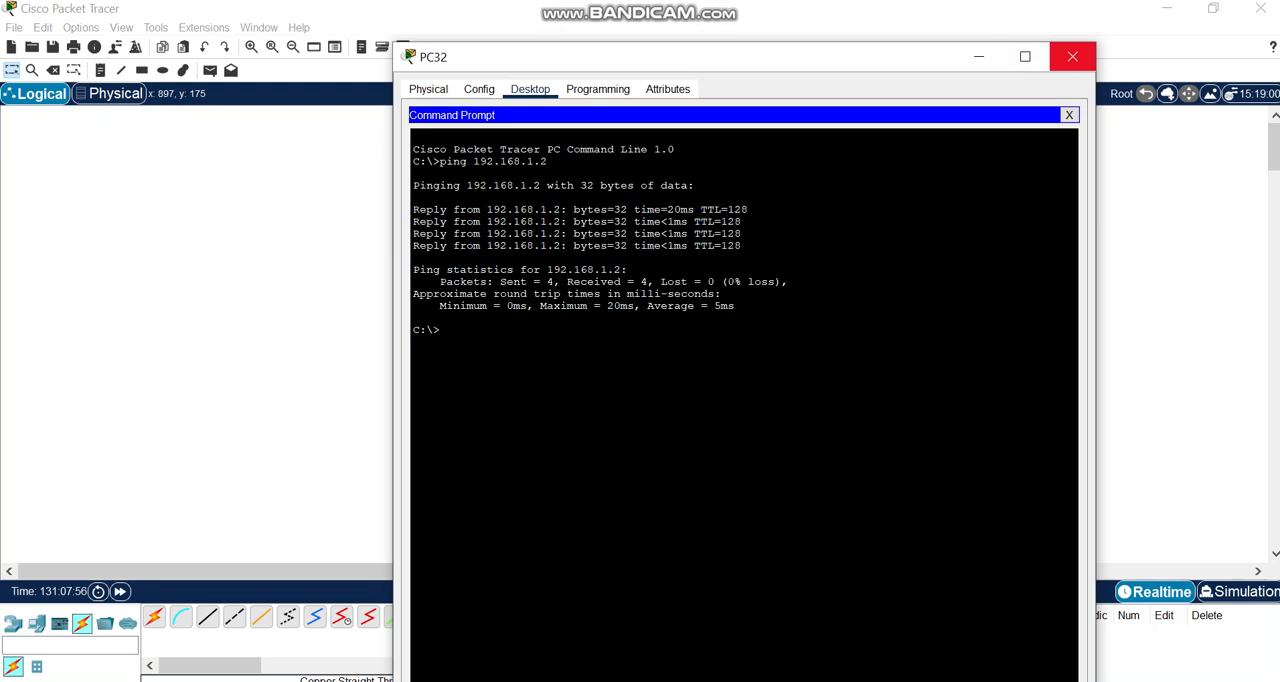
left_click(1072, 55)
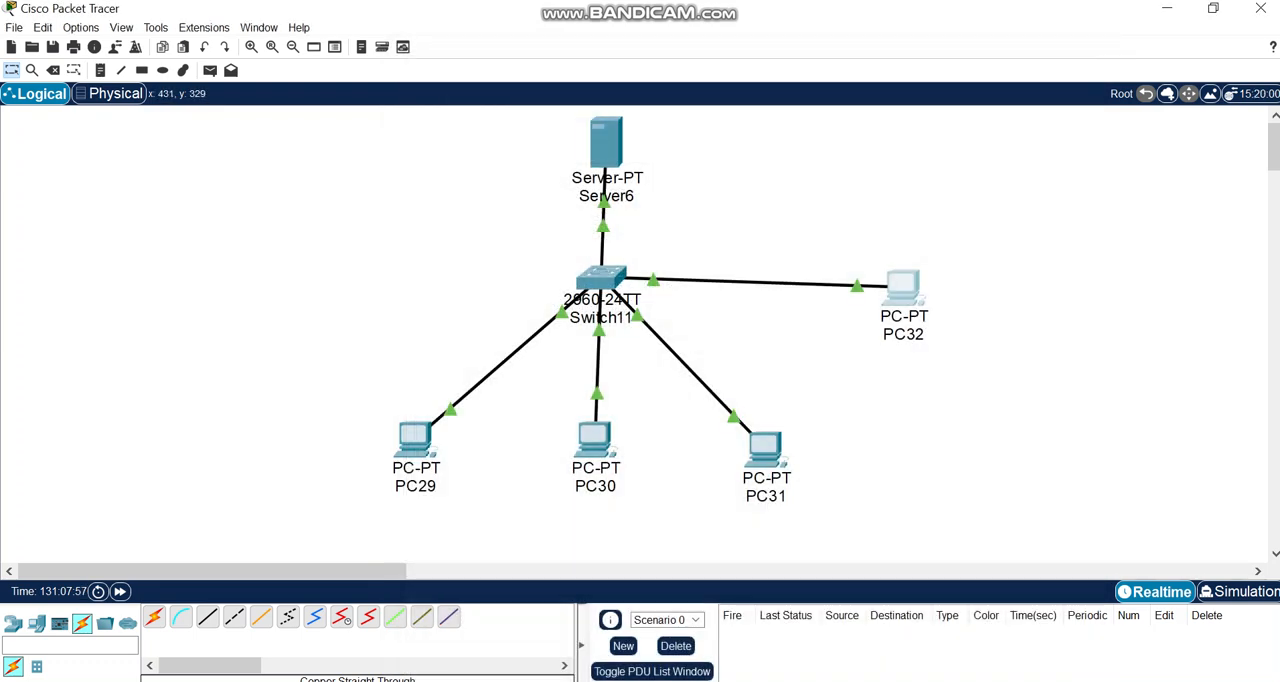